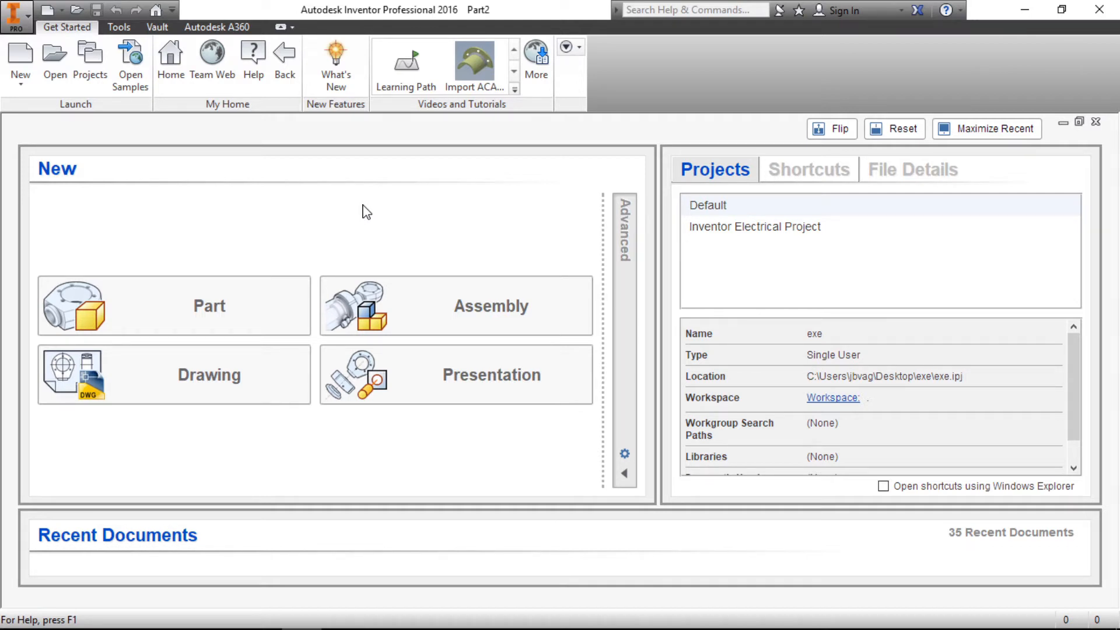
Create a new part from the metric Standard (mm).ipt template
{"action": "left_click", "coordinate": [18, 86]}
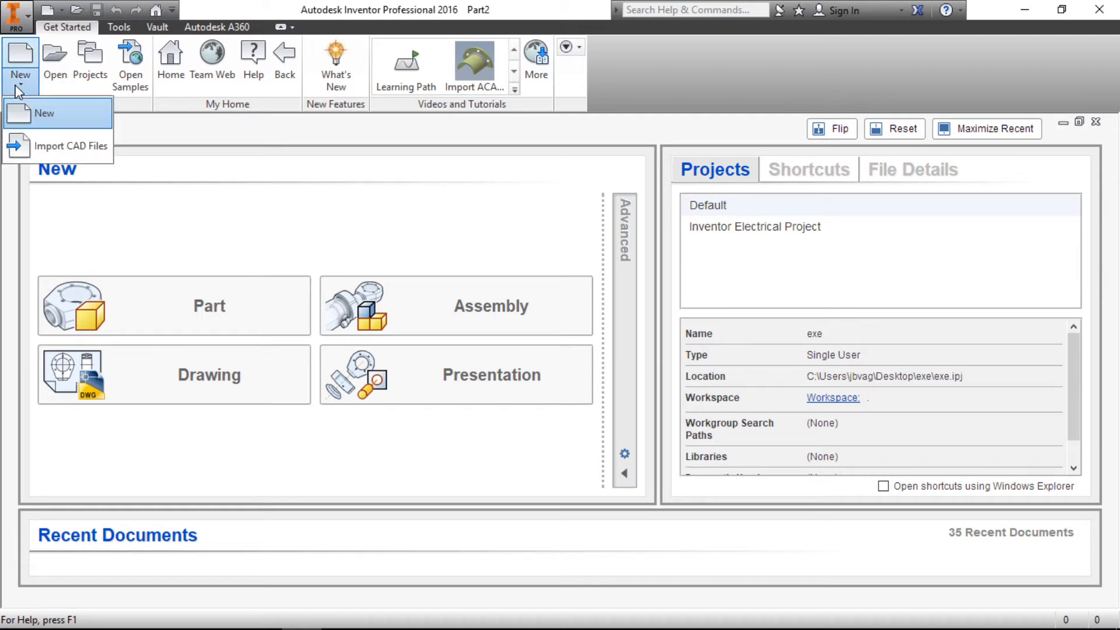
{"action": "left_click", "coordinate": [42, 118]}
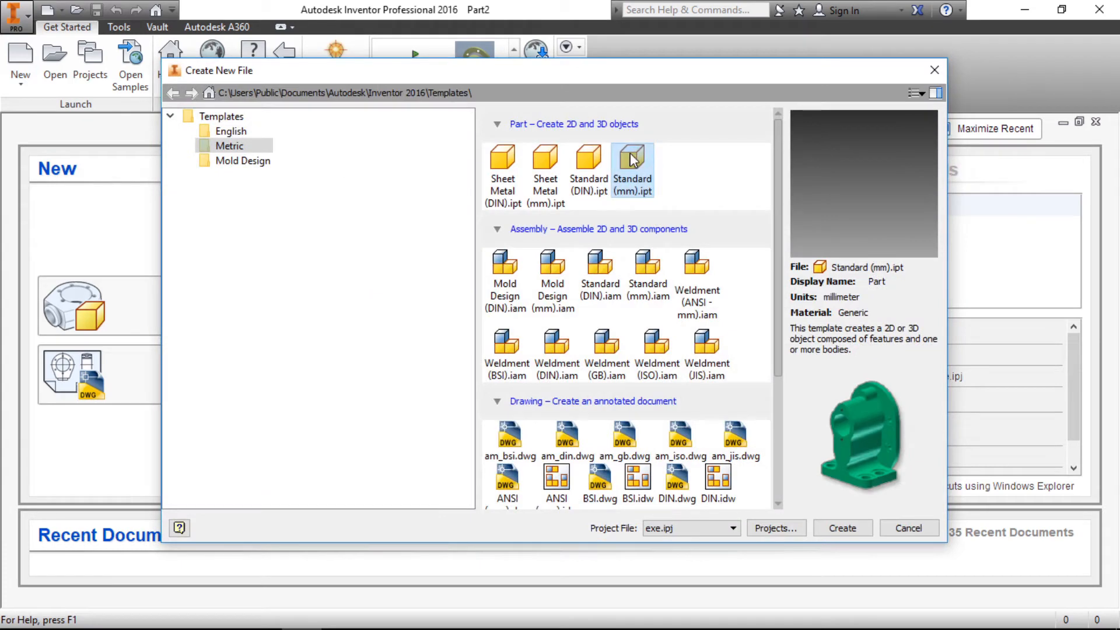
{"action": "left_click", "coordinate": [858, 522]}
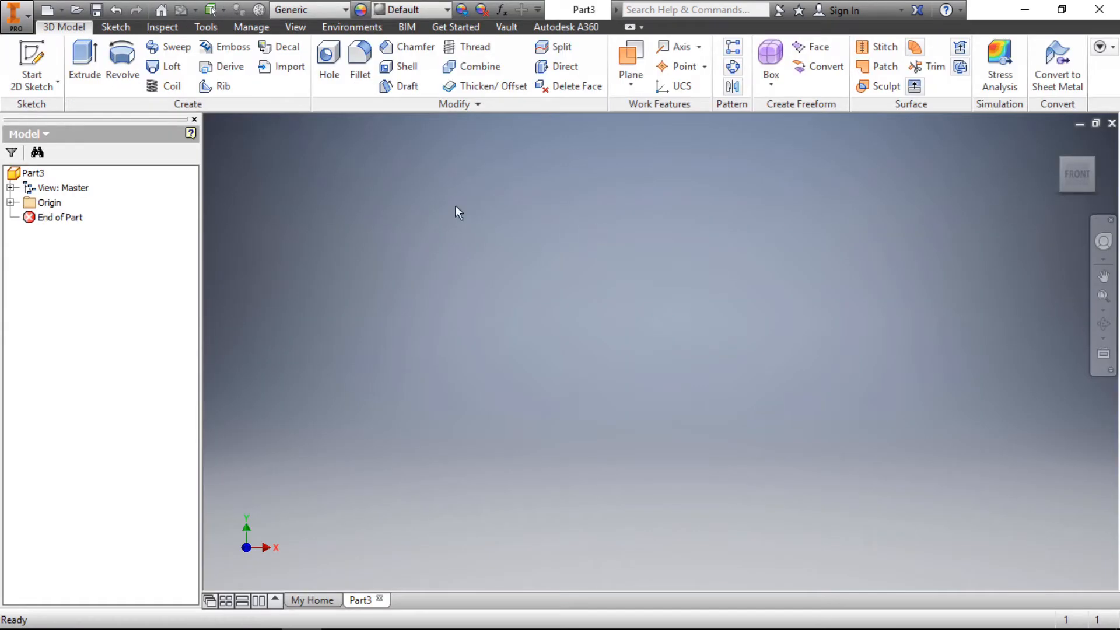
Start a 2D sketch on the origin's XY plane with the Line tool
{"action": "left_click", "coordinate": [115, 27]}
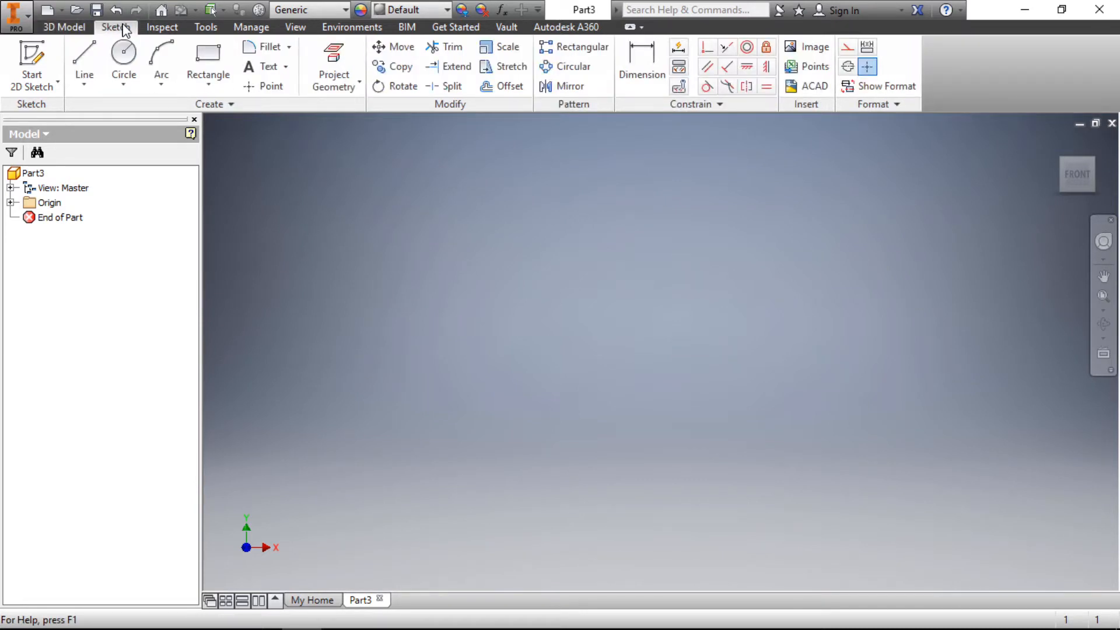
{"action": "left_click", "coordinate": [85, 56]}
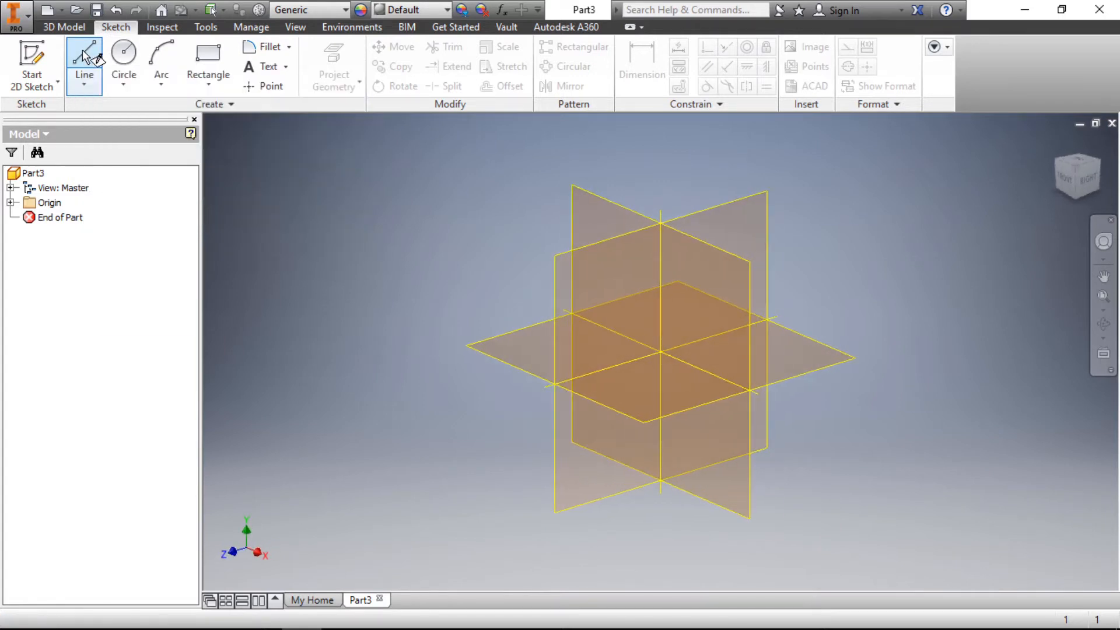
{"action": "left_click", "coordinate": [10, 202]}
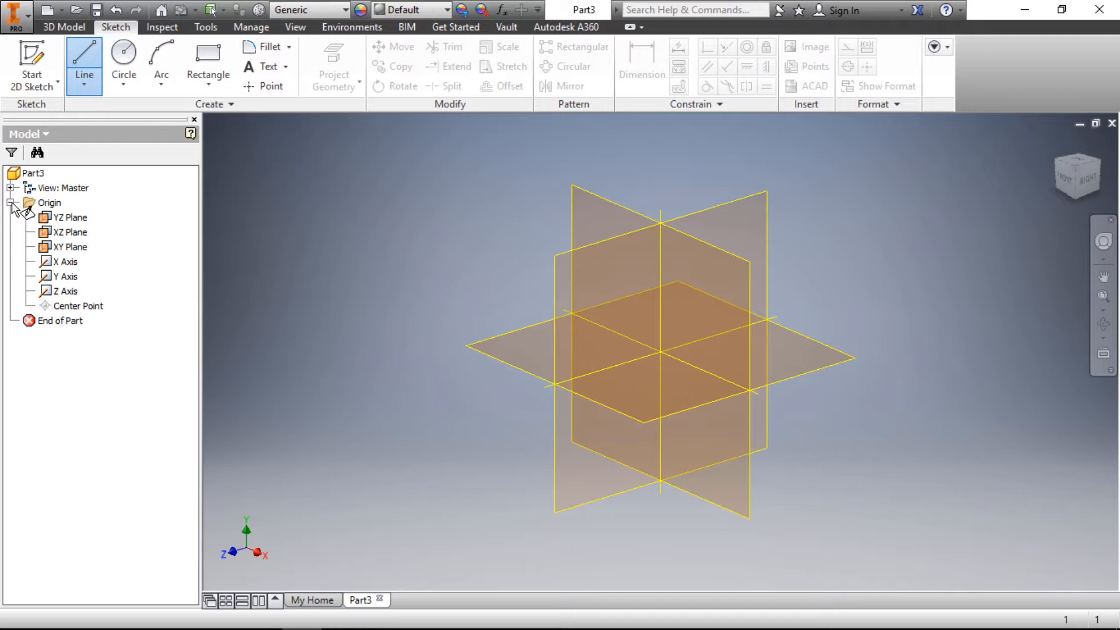
{"action": "left_click", "coordinate": [69, 246]}
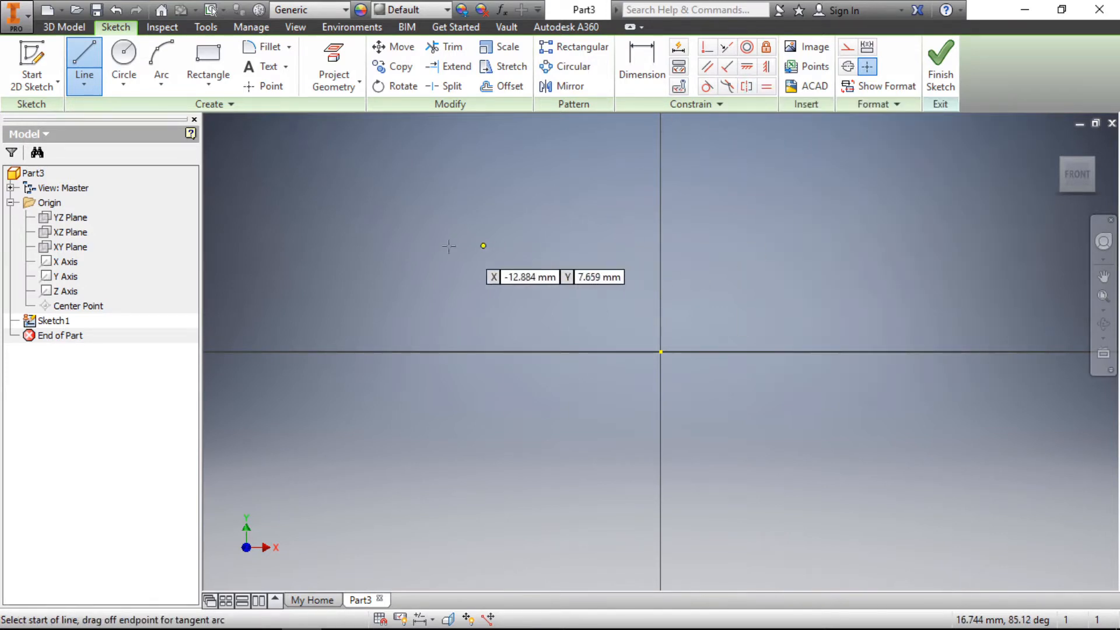
Draw one slanted line starting at about X -28.6 mm, Y 11.3 mm and sloping down towards the origin
{"action": "left_click", "coordinate": [266, 196]}
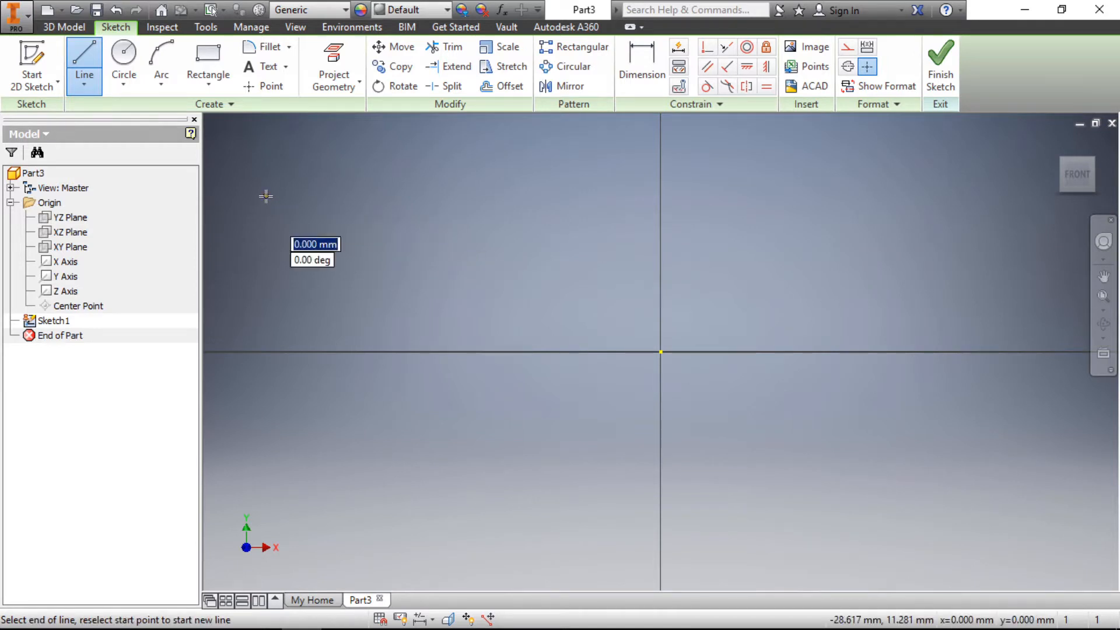
{"action": "left_click", "coordinate": [388, 303]}
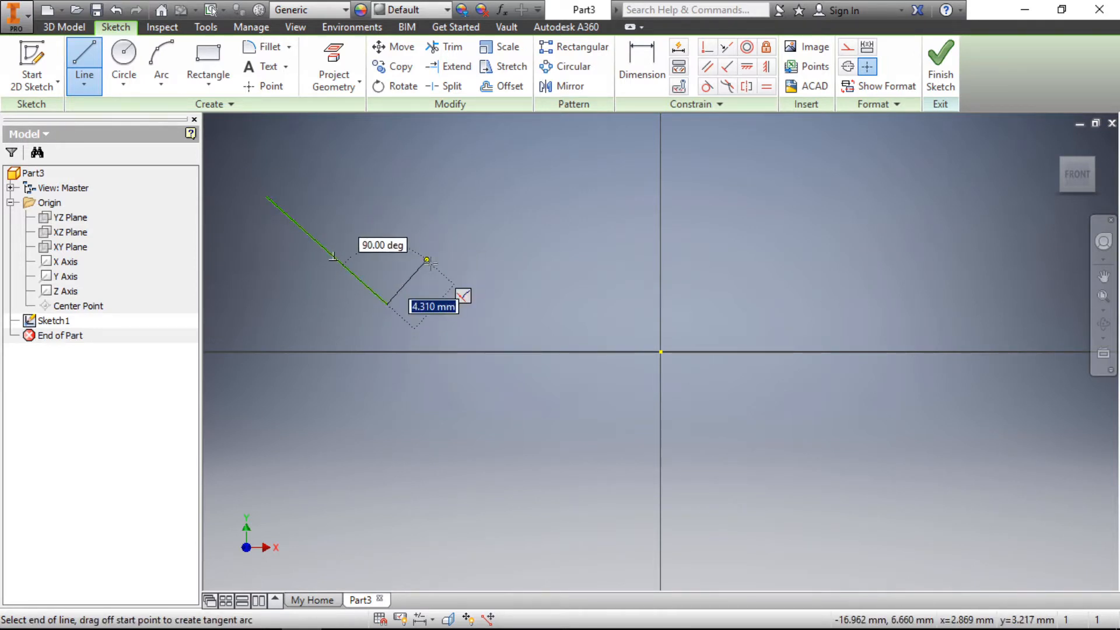
{"action": "key", "text": "Escape"}
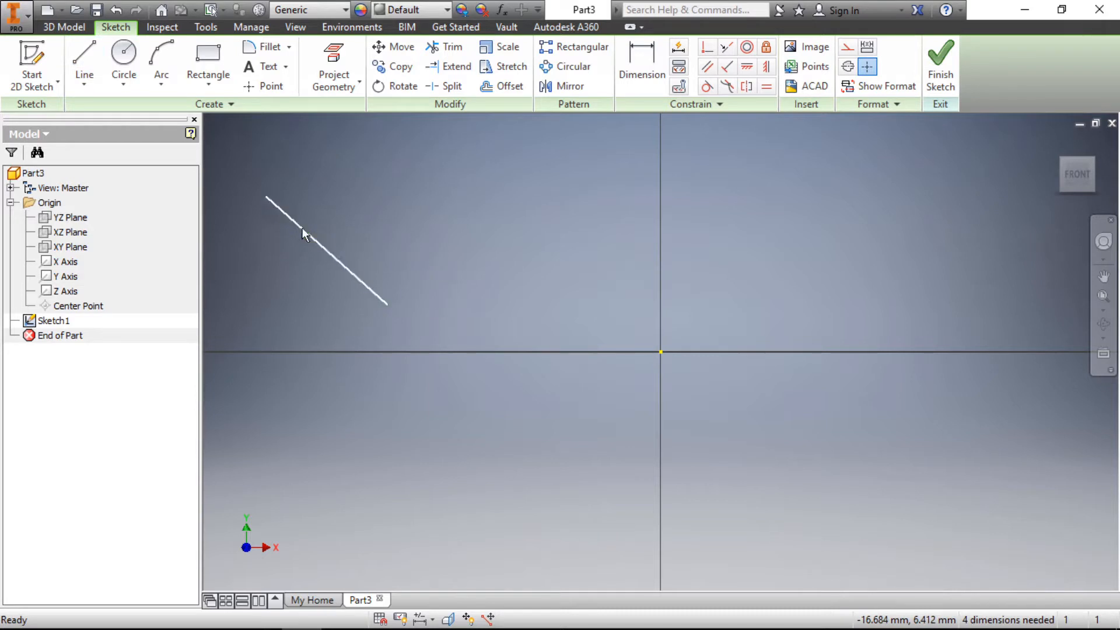
Move the slanted line's lower endpoint upward so that the line has a gentler slope
{"action": "scroll", "coordinate": [253, 215], "scroll_direction": "up", "scroll_amount": 3}
{"action": "scroll", "coordinate": [417, 279], "scroll_direction": "down", "scroll_amount": 5}
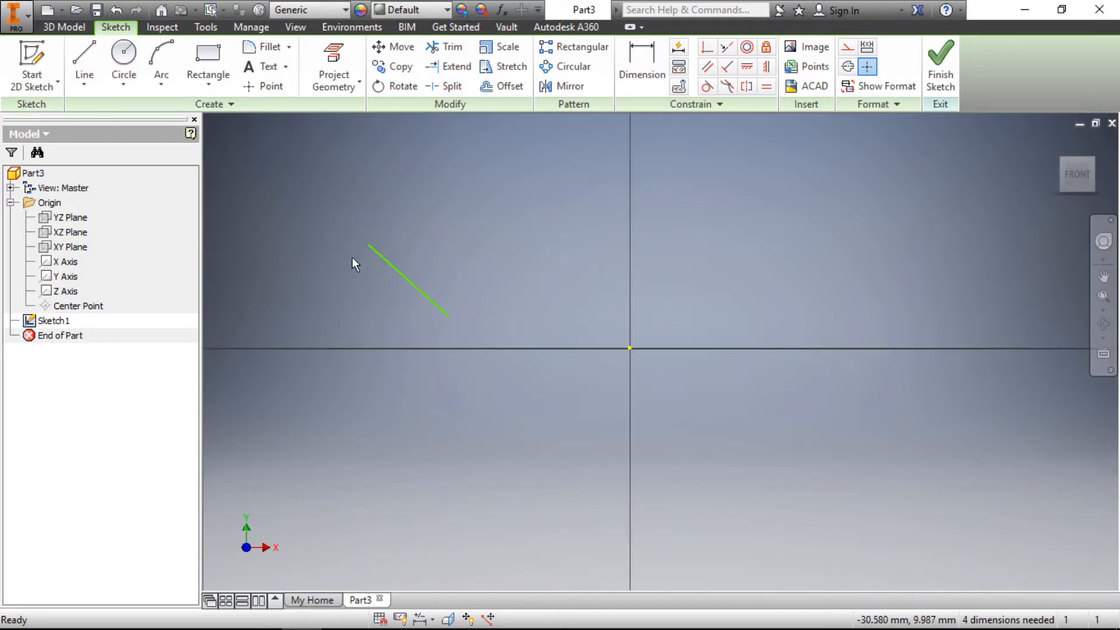
{"action": "scroll", "coordinate": [355, 236], "scroll_direction": "up", "scroll_amount": 3}
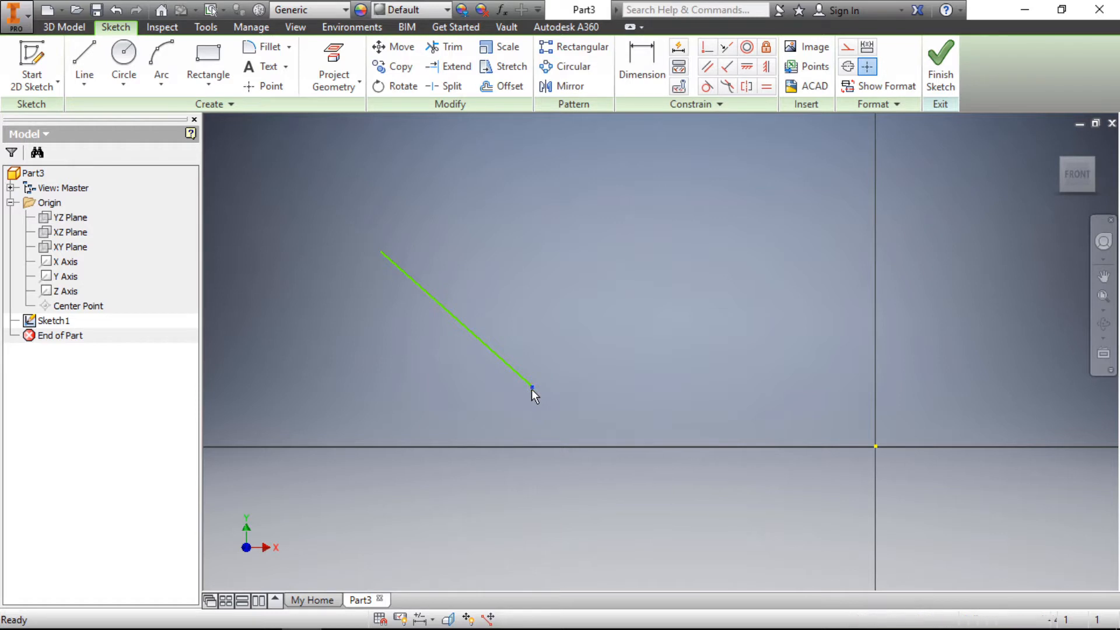
{"action": "left_click_drag", "start_coordinate": [531, 388], "coordinate": [548, 321]}
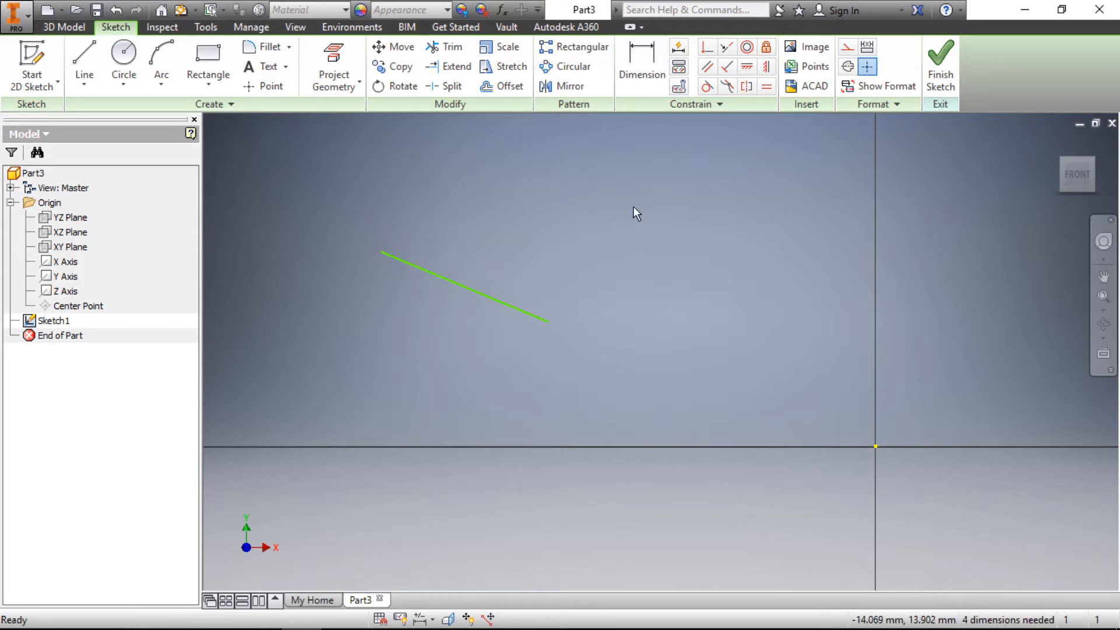
Apply a horizontal constraint to the slanted line
{"action": "left_click", "coordinate": [437, 276]}
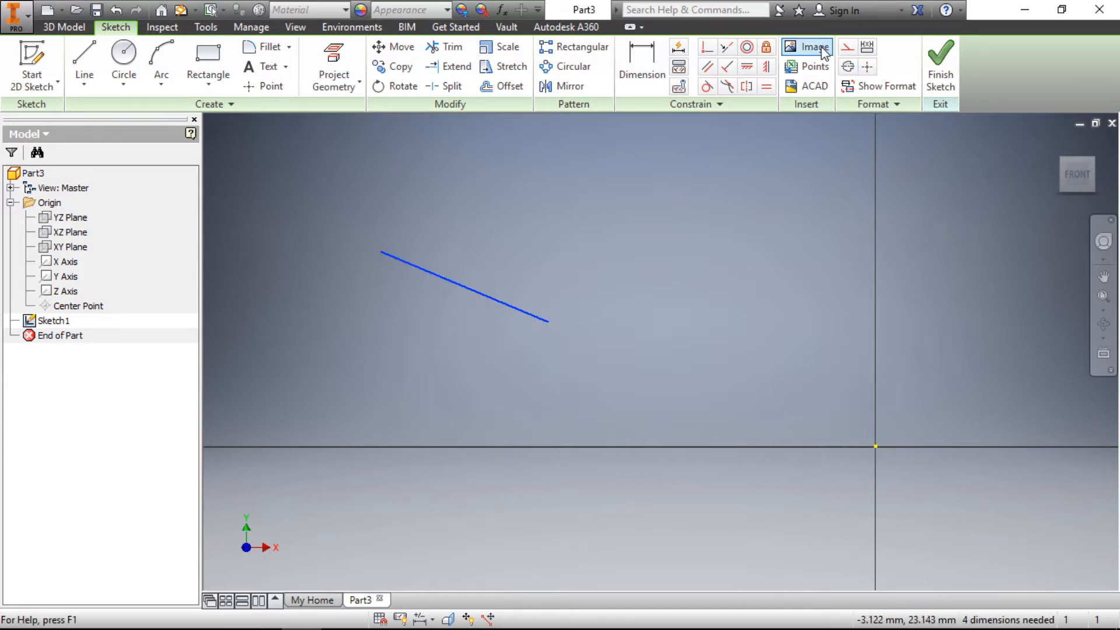
{"action": "left_click", "coordinate": [752, 68]}
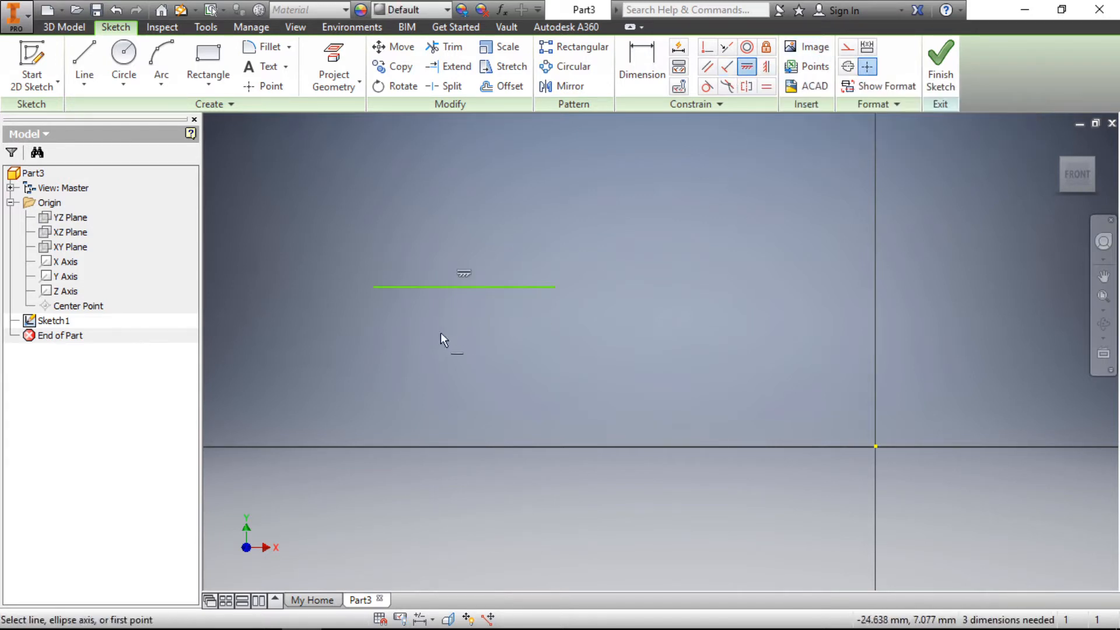
{"action": "key", "text": "Escape"}
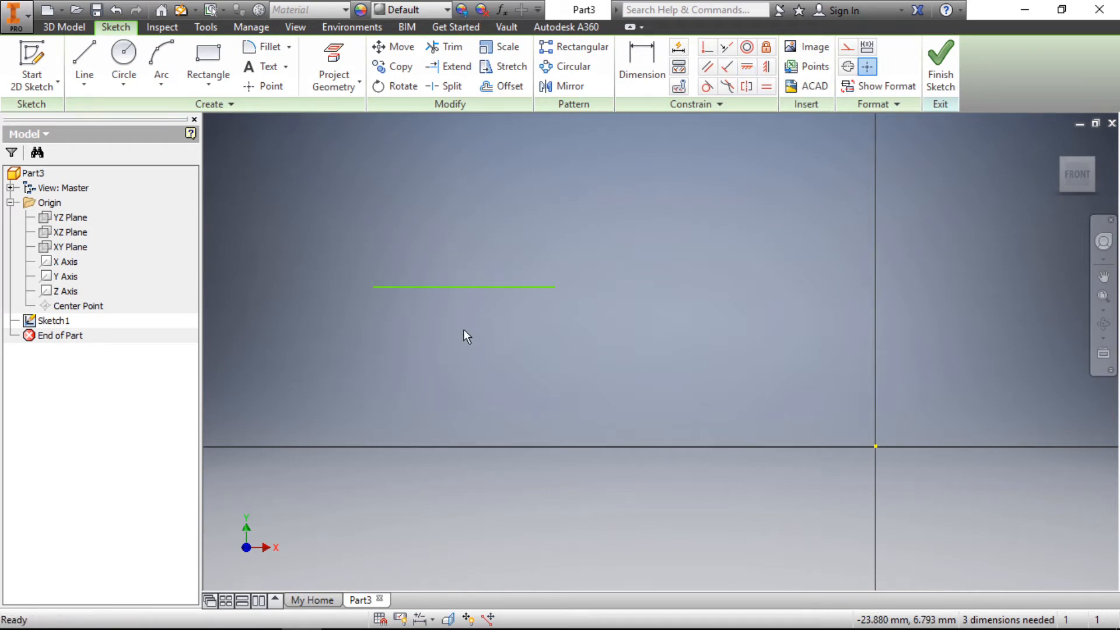
Shorten and lower the horizontal line by moving its end nearest the origin to about X -21.3 mm, Y 7.3 mm
{"action": "scroll", "coordinate": [428, 256], "scroll_direction": "down", "scroll_amount": 3}
{"action": "scroll", "coordinate": [517, 296], "scroll_direction": "up", "scroll_amount": 5}
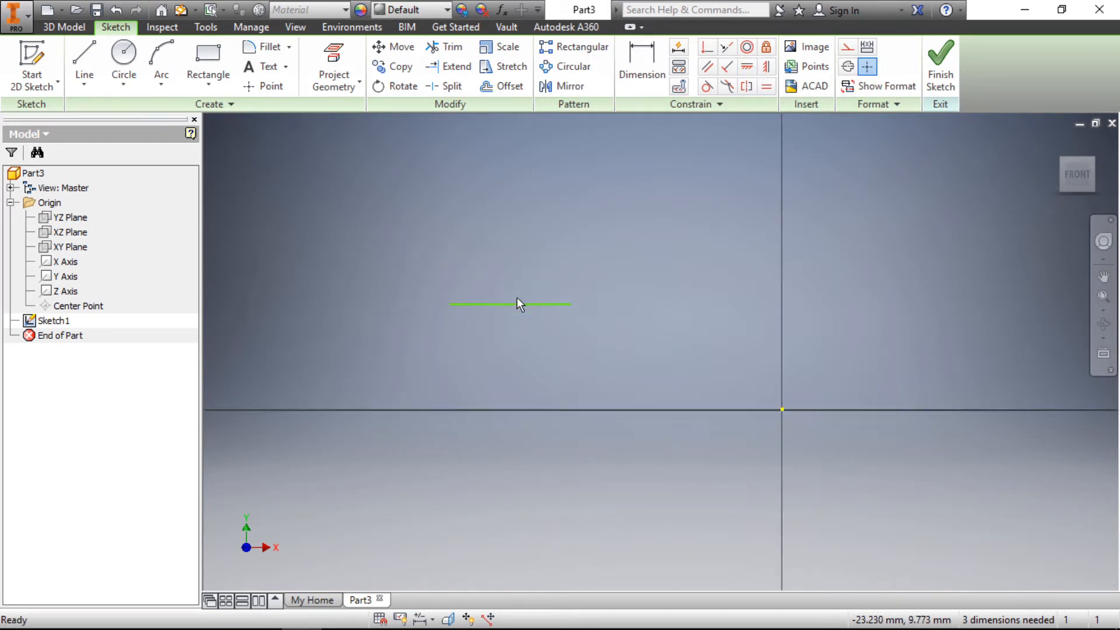
{"action": "scroll", "coordinate": [471, 256], "scroll_direction": "down", "scroll_amount": 3}
{"action": "left_click_drag", "start_coordinate": [661, 344], "coordinate": [598, 386]}
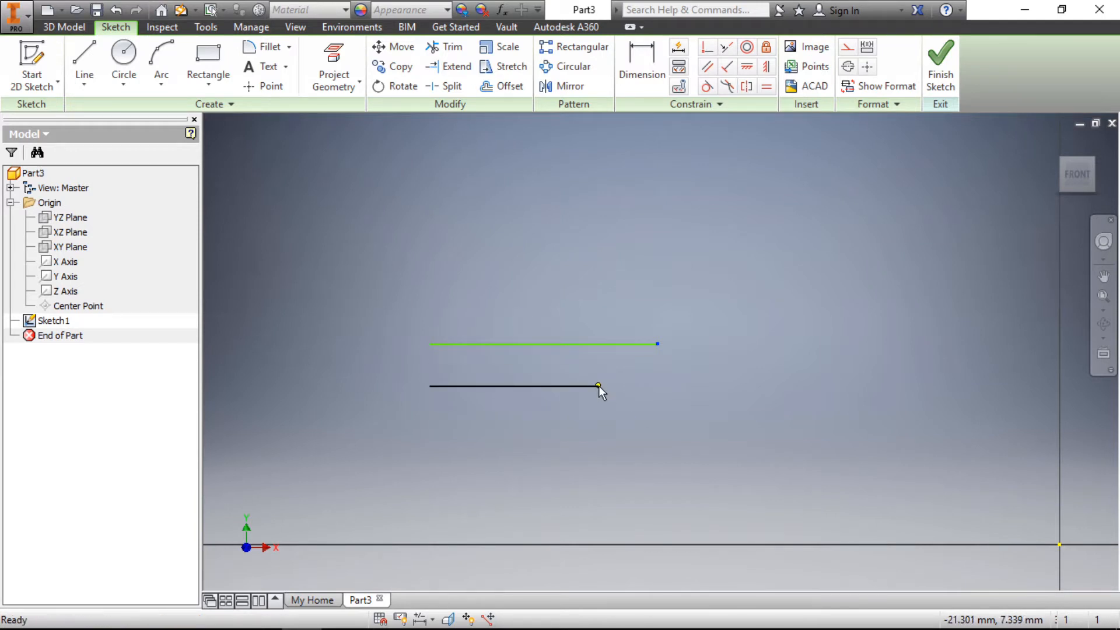
Draw a second slanted line between the horizontal line and the vertical axis, rising to about X -7.6 mm, Y 9.2 mm
{"action": "scroll", "coordinate": [518, 384], "scroll_direction": "up", "scroll_amount": 5}
{"action": "scroll", "coordinate": [529, 398], "scroll_direction": "down", "scroll_amount": 3}
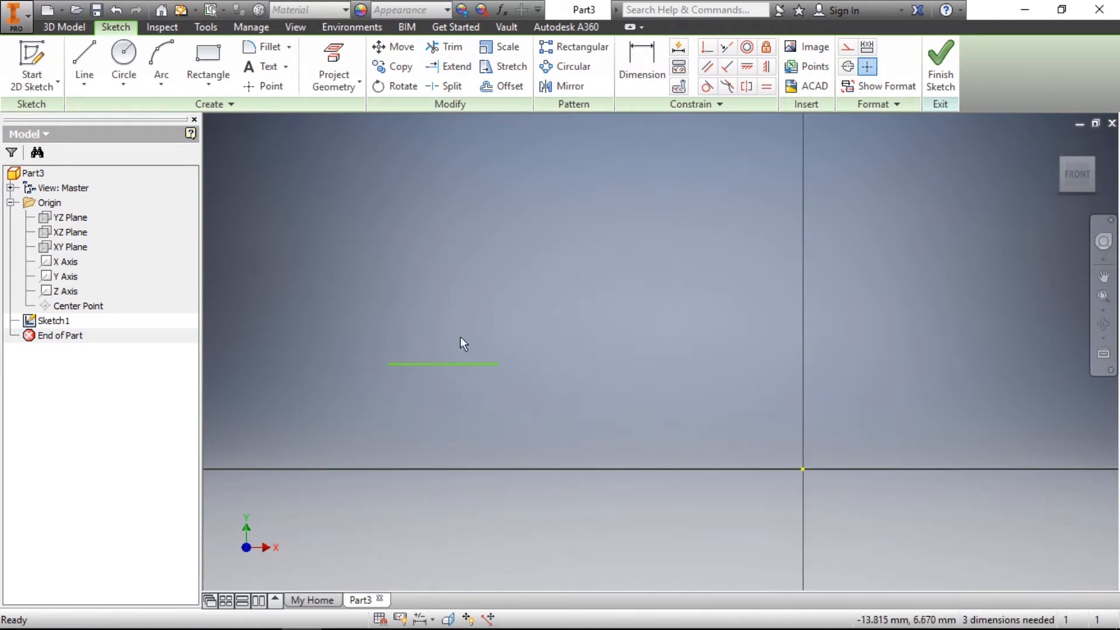
{"action": "left_click", "coordinate": [85, 58]}
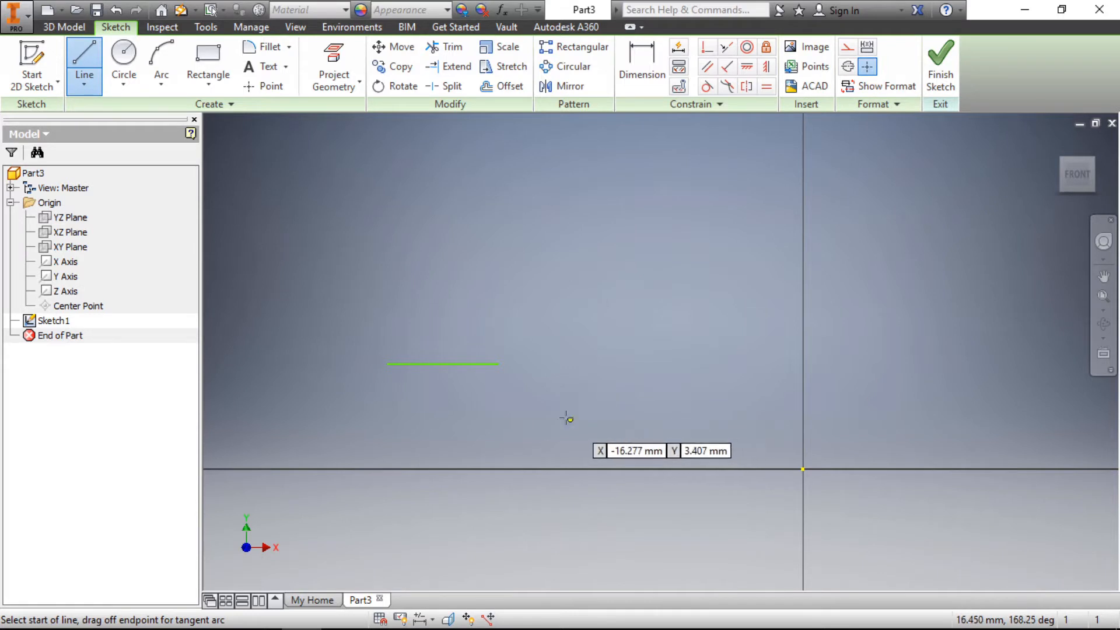
{"action": "left_click", "coordinate": [540, 411]}
{"action": "left_click", "coordinate": [694, 337]}
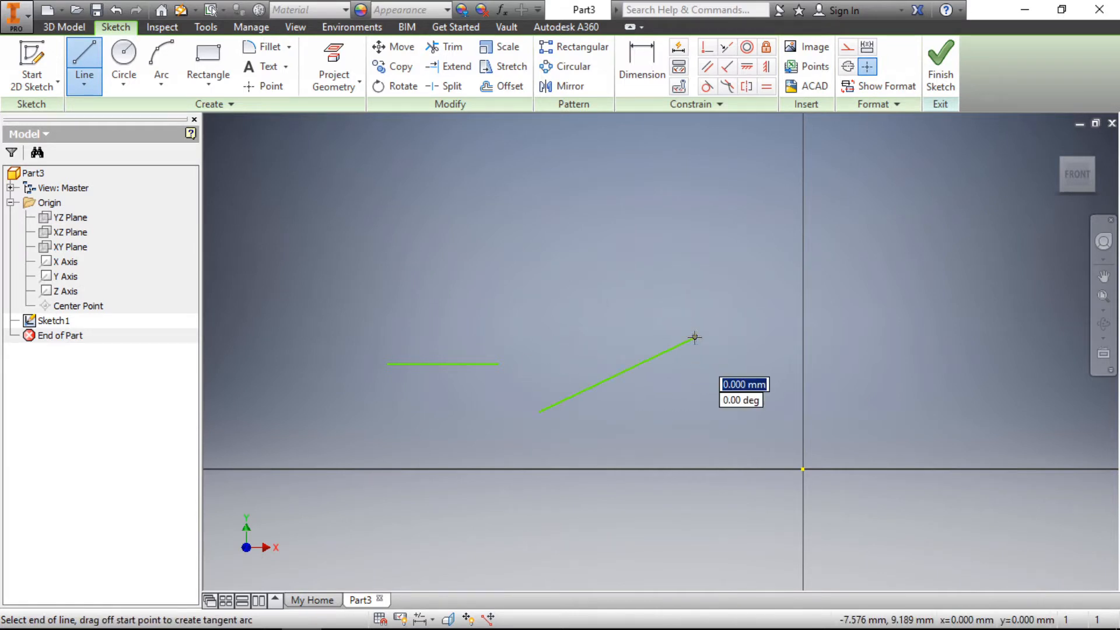
{"action": "key", "text": "Escape"}
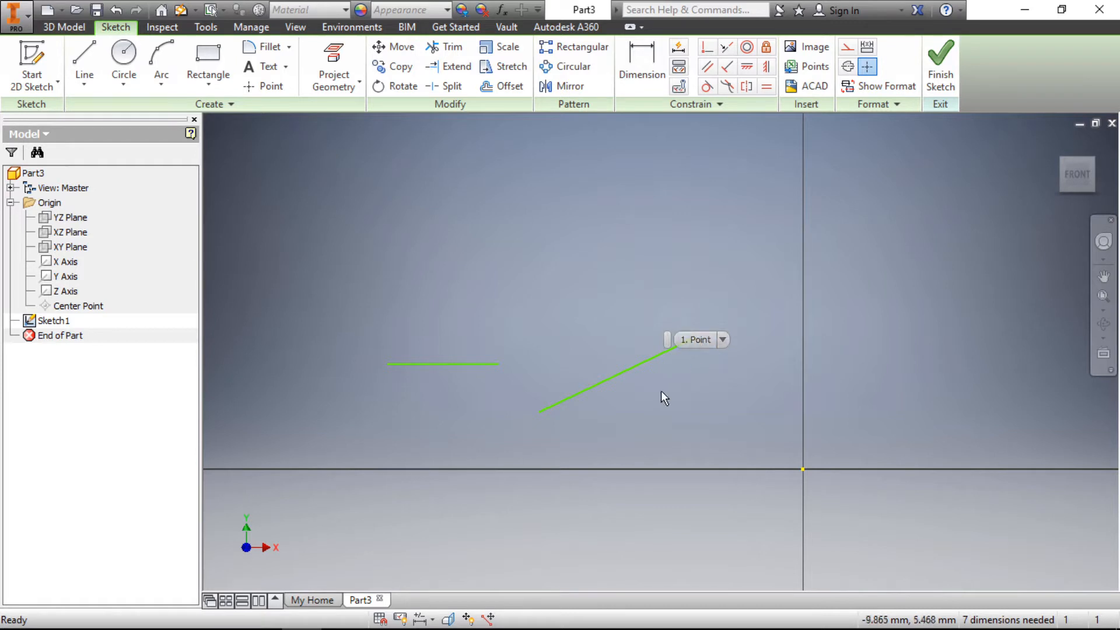
Apply a vertical constraint to the second slanted line
{"action": "left_click", "coordinate": [635, 370]}
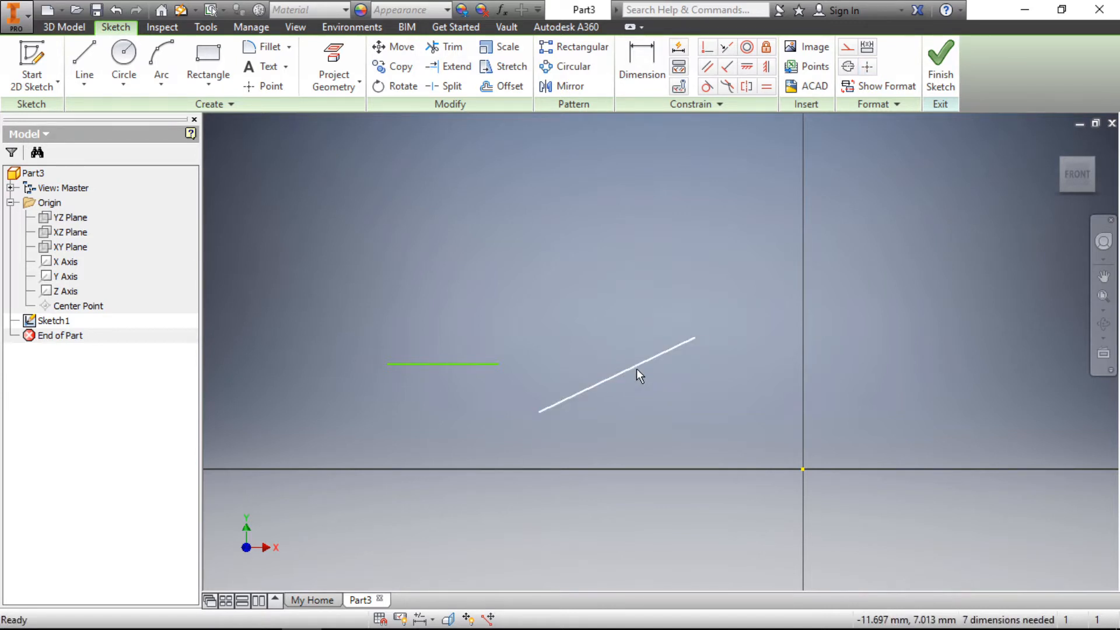
{"action": "left_click", "coordinate": [766, 67]}
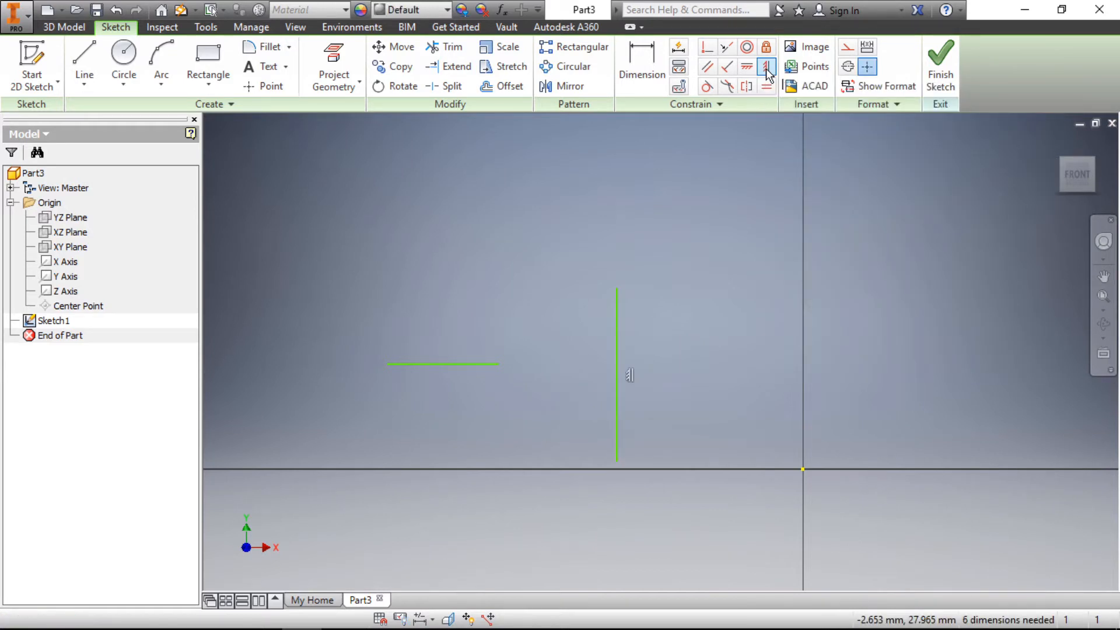
{"action": "key", "text": "Escape"}
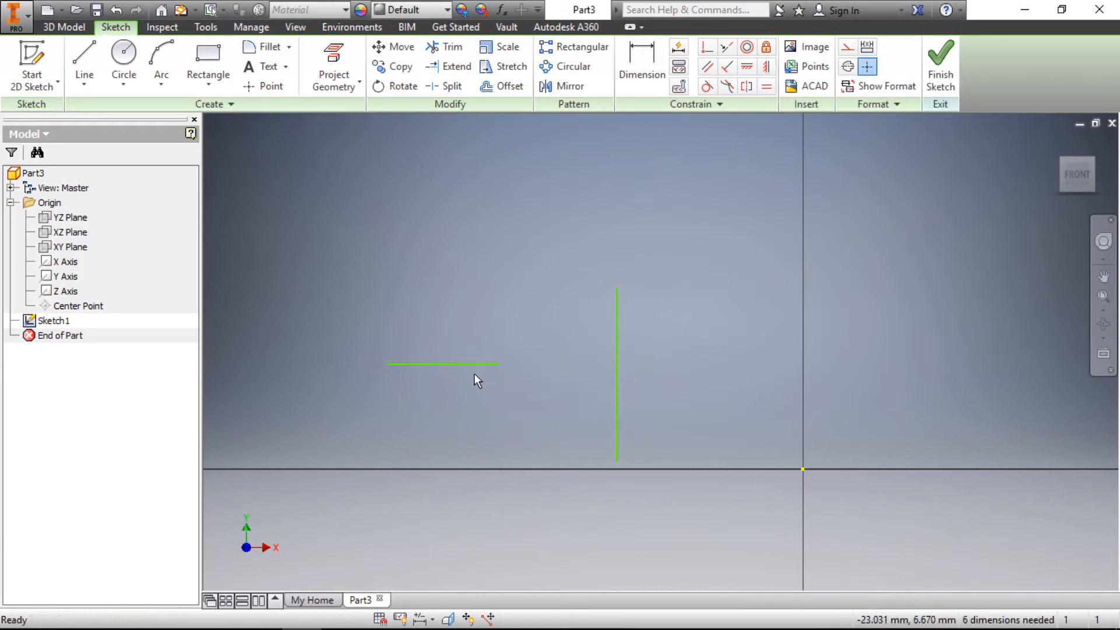
Draw a horizontal line below the X axis to about X -13, Y -6.8 mm, continuing diagonally to about X -29, Y -19.9 mm
{"action": "scroll", "coordinate": [410, 283], "scroll_direction": "up", "scroll_amount": 5}
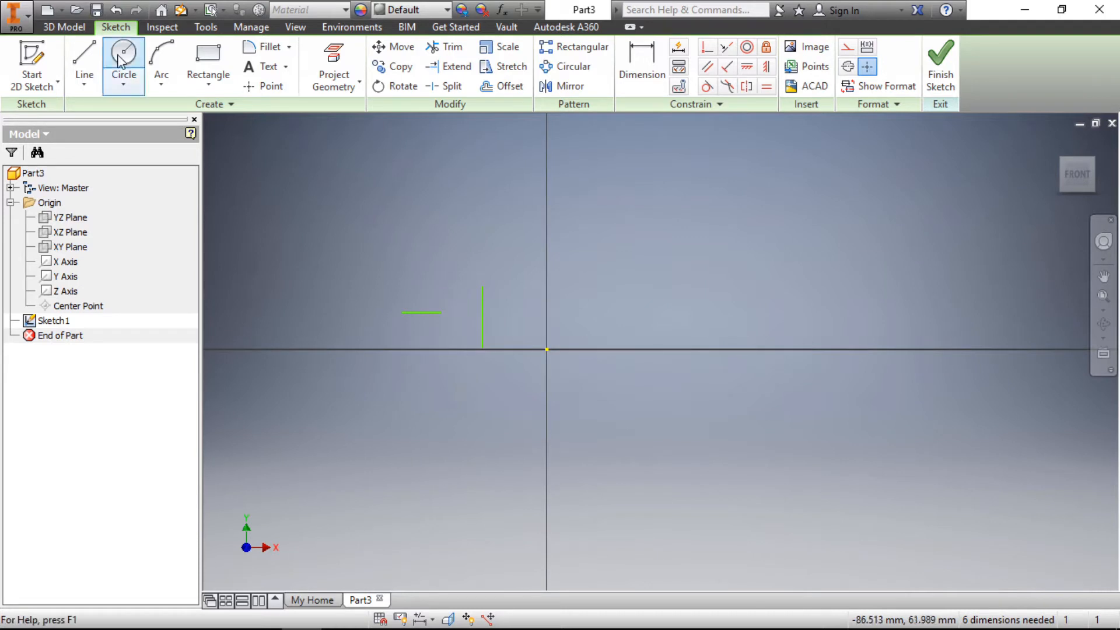
{"action": "left_click", "coordinate": [83, 58]}
{"action": "left_click", "coordinate": [363, 383]}
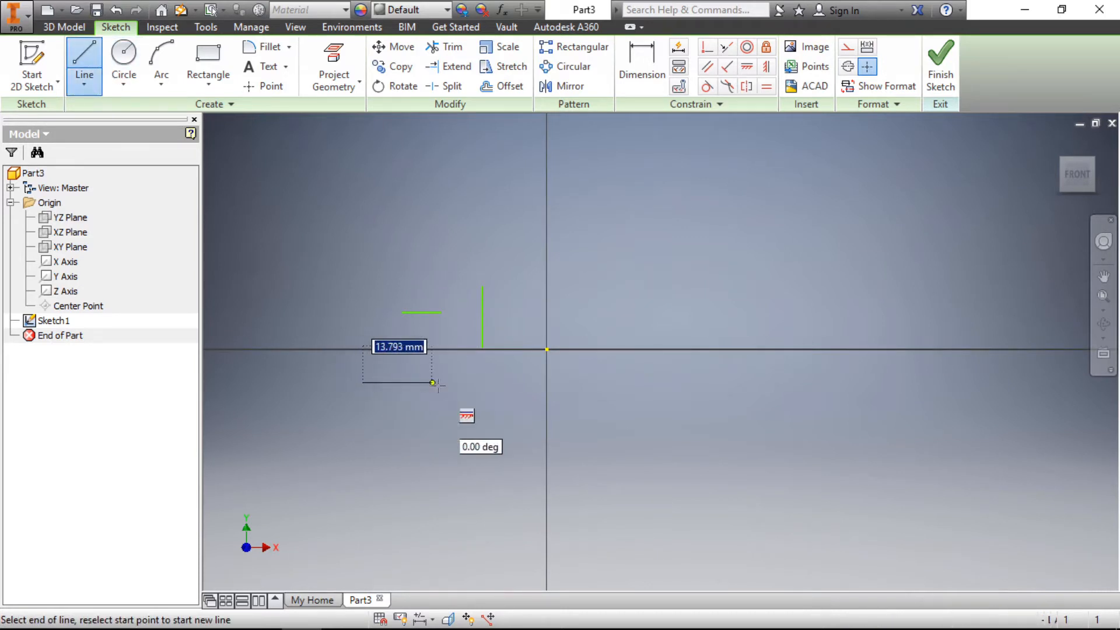
{"action": "left_click", "coordinate": [483, 383]}
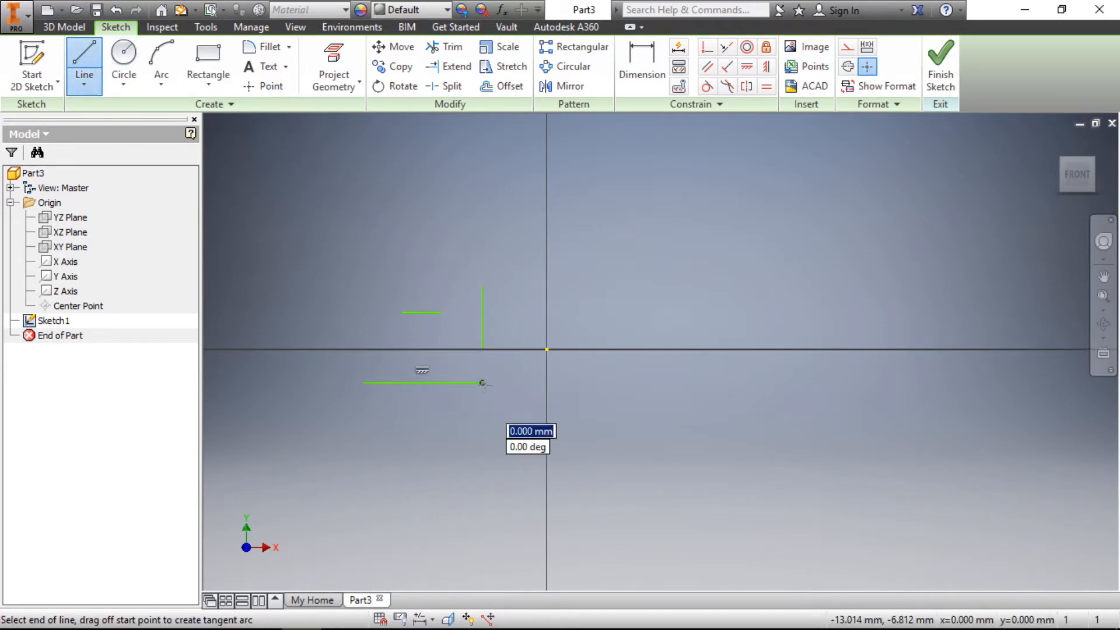
{"action": "left_click", "coordinate": [402, 448]}
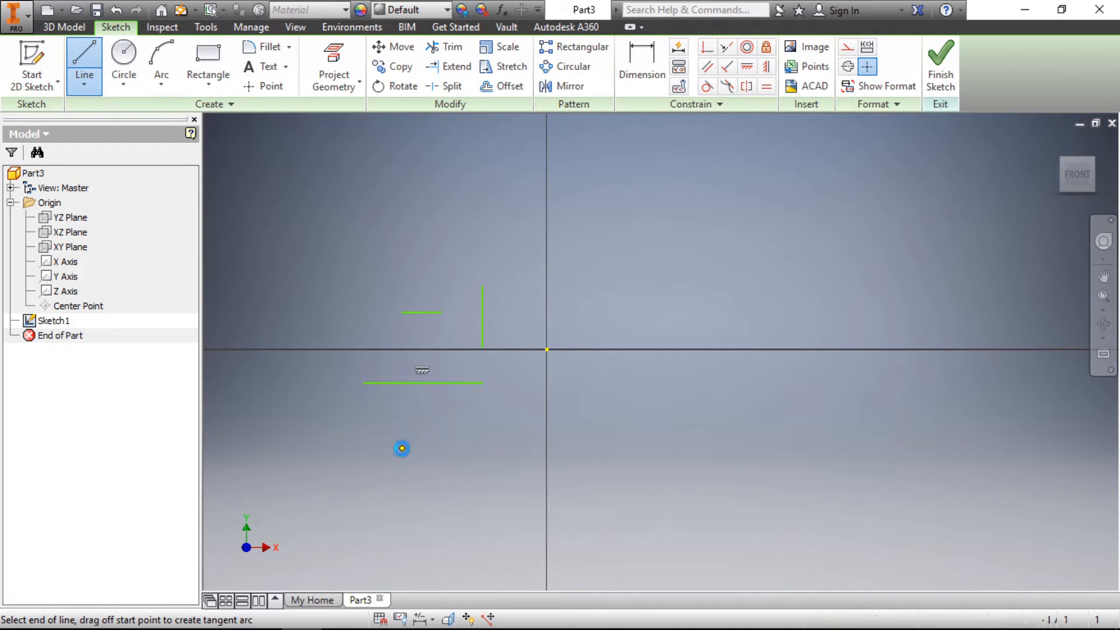
{"action": "key", "text": "Escape"}
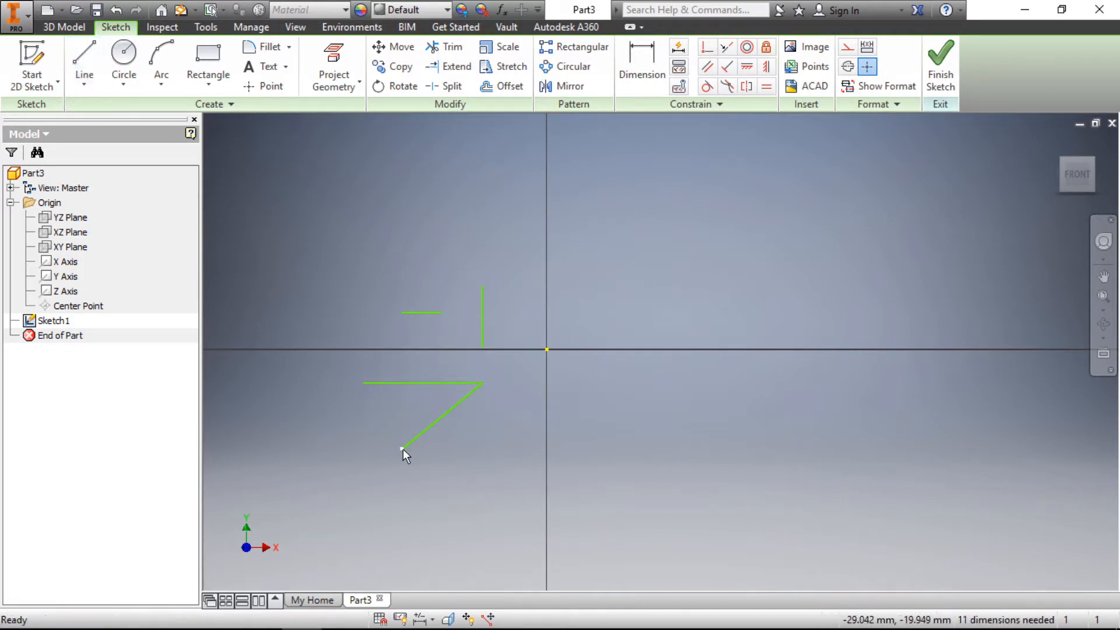
Apply a perpendicular constraint between the two connected lines below the X axis
{"action": "scroll", "coordinate": [373, 442], "scroll_direction": "down", "scroll_amount": 3}
{"action": "mouse_move", "coordinate": [570, 425]}
{"action": "left_mouse_down"}
{"action": "mouse_move", "coordinate": [392, 310]}
{"action": "mouse_move", "coordinate": [319, 285]}
{"action": "left_mouse_up"}
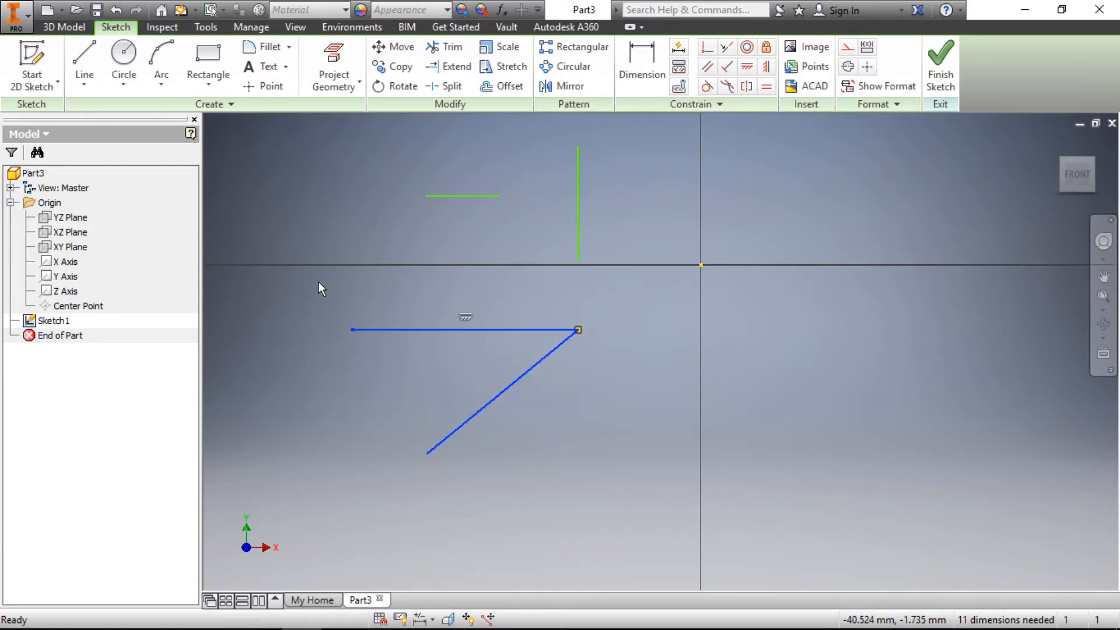
{"action": "key", "text": "Escape"}
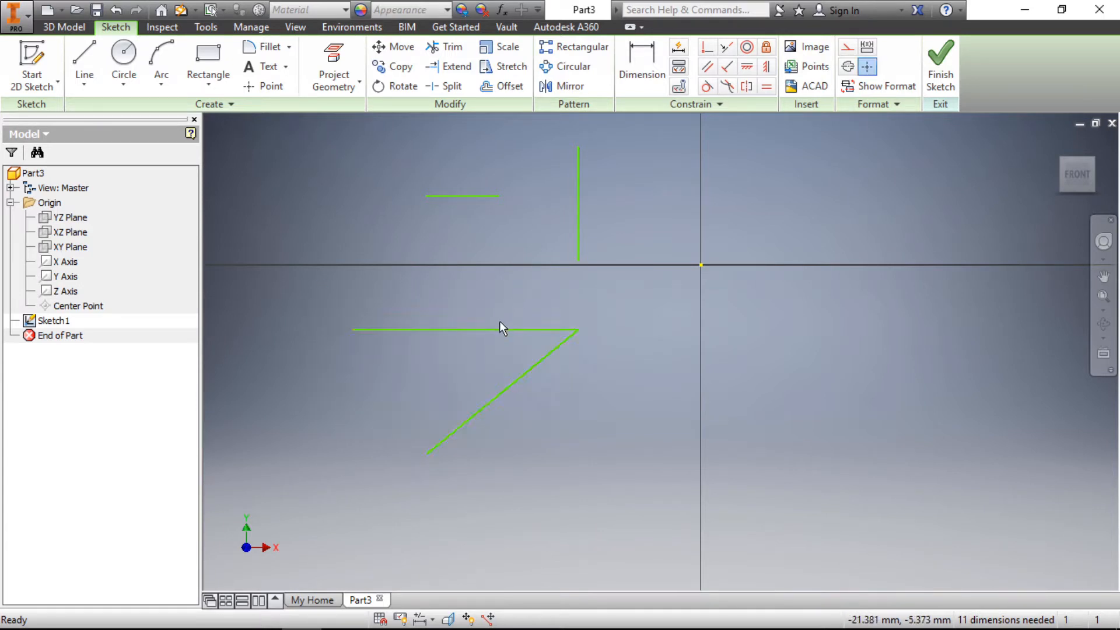
{"action": "left_click", "coordinate": [500, 329]}
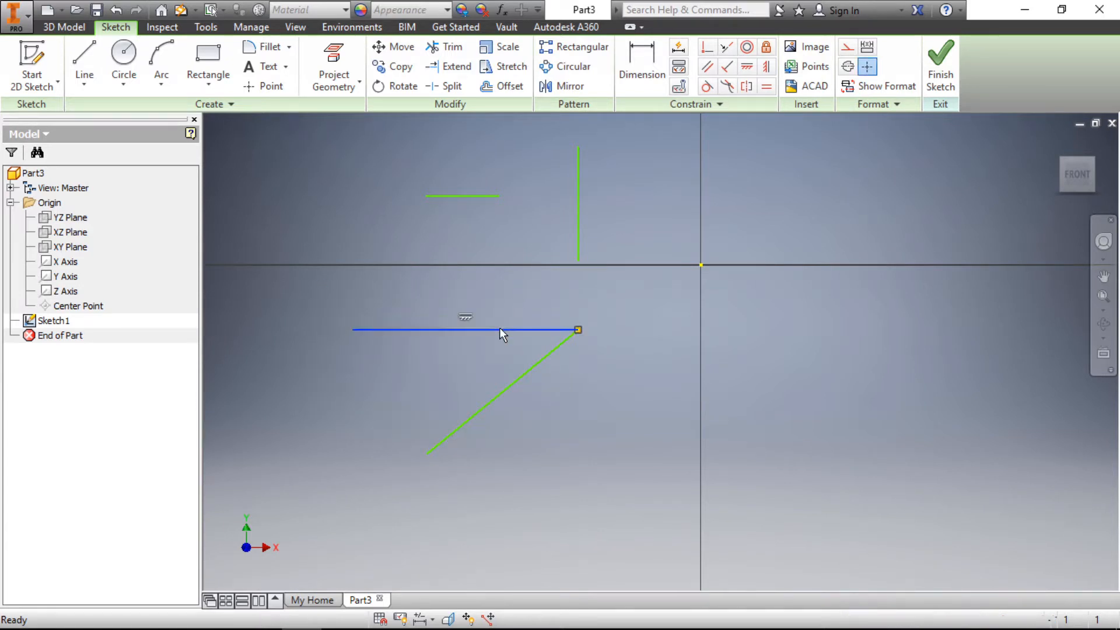
{"action": "left_click", "coordinate": [529, 369], "text": "ctrl"}
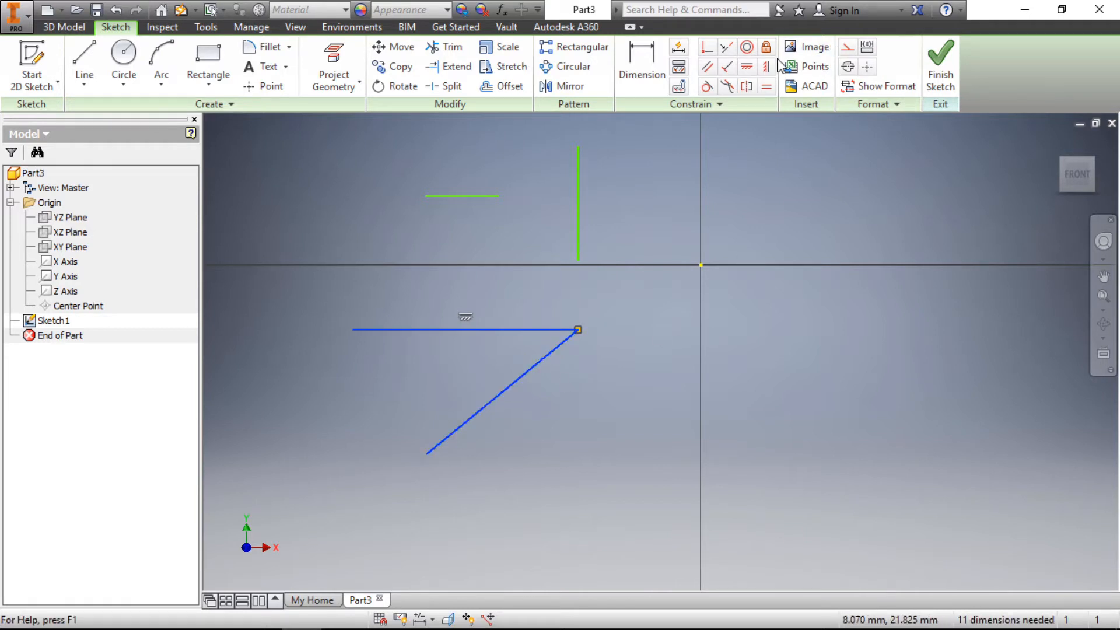
{"action": "left_click", "coordinate": [727, 68]}
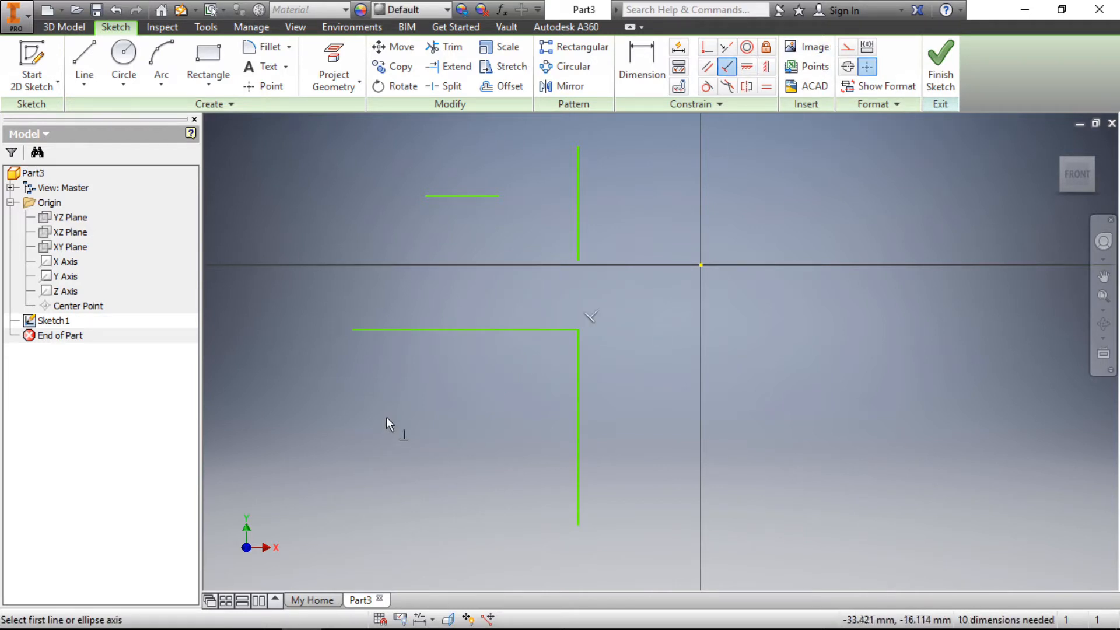
Add a driven angular dimension between the two perpendicular lines below the X axis and open its value
{"action": "key", "text": "Escape"}
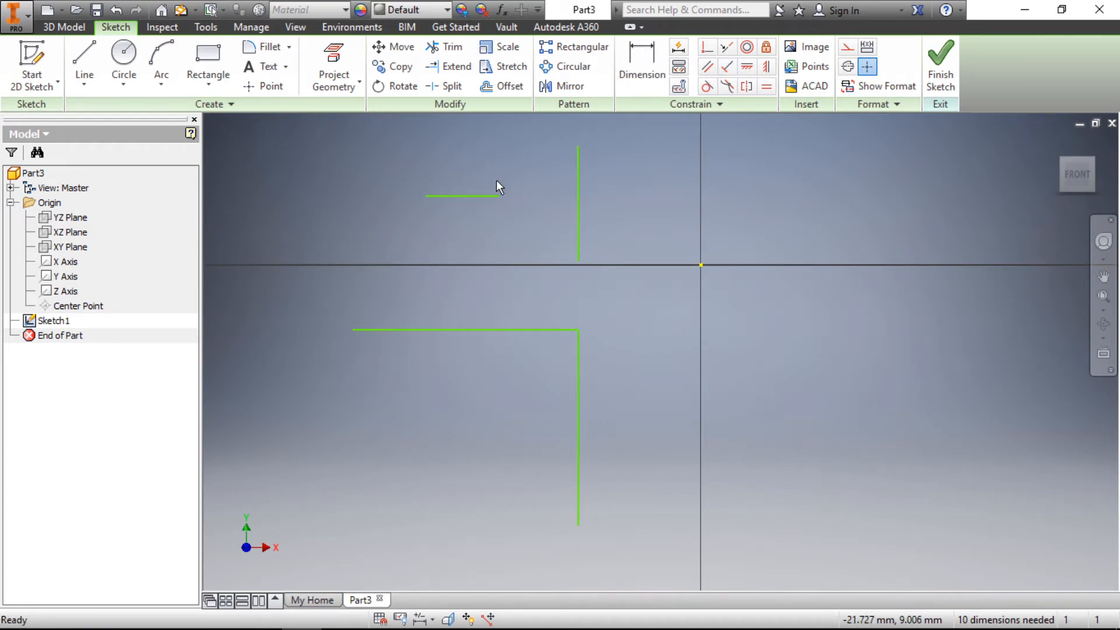
{"action": "left_click", "coordinate": [638, 65]}
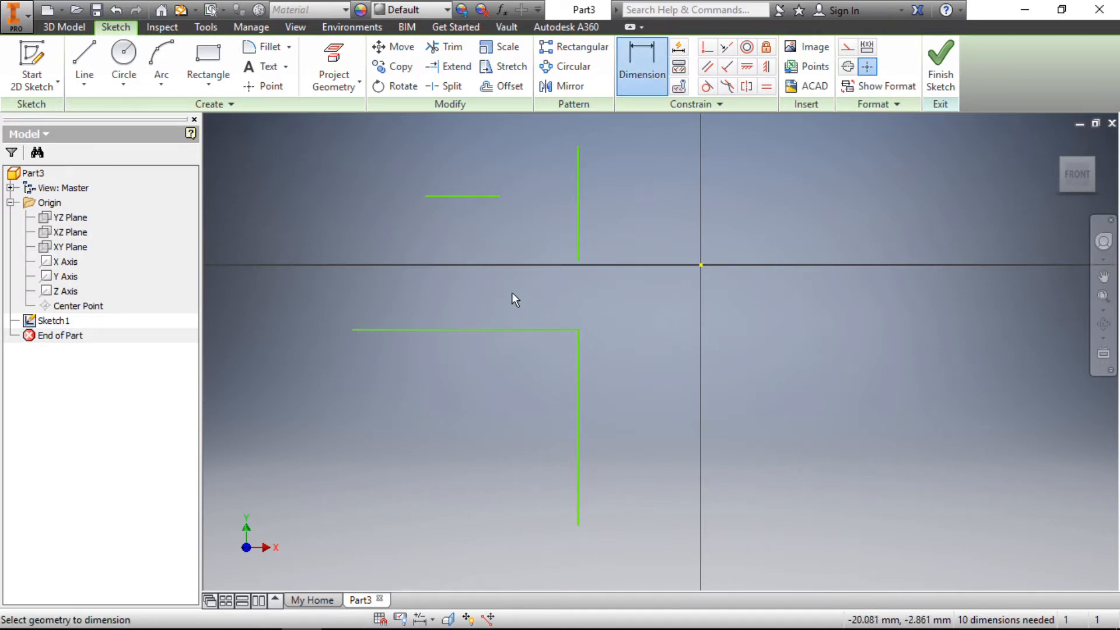
{"action": "left_click", "coordinate": [473, 329]}
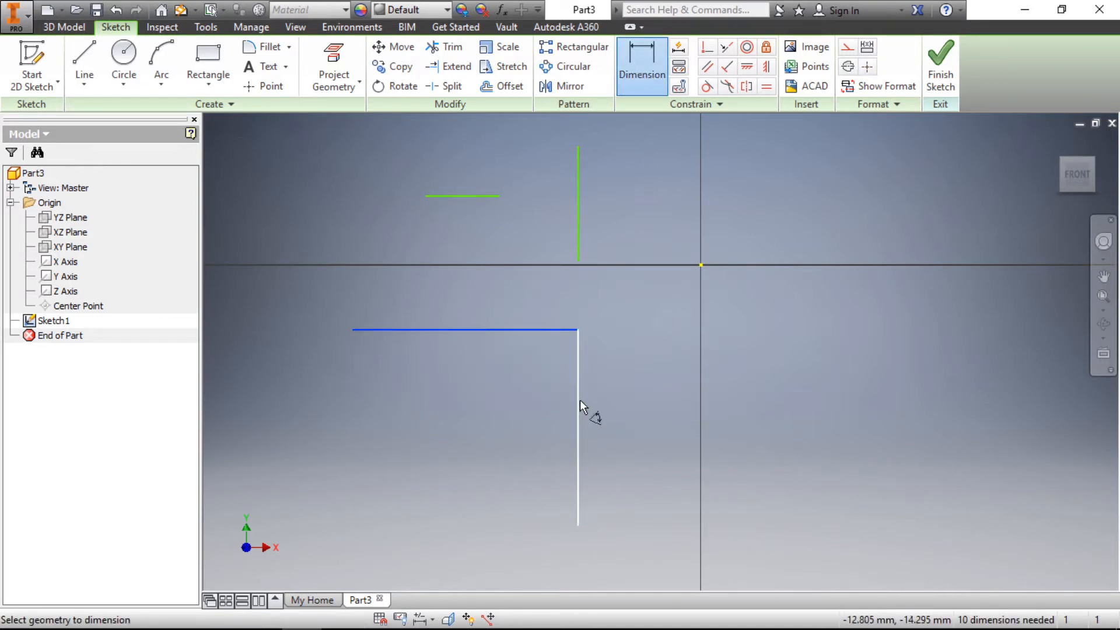
{"action": "left_click", "coordinate": [577, 402]}
{"action": "left_click", "coordinate": [488, 417]}
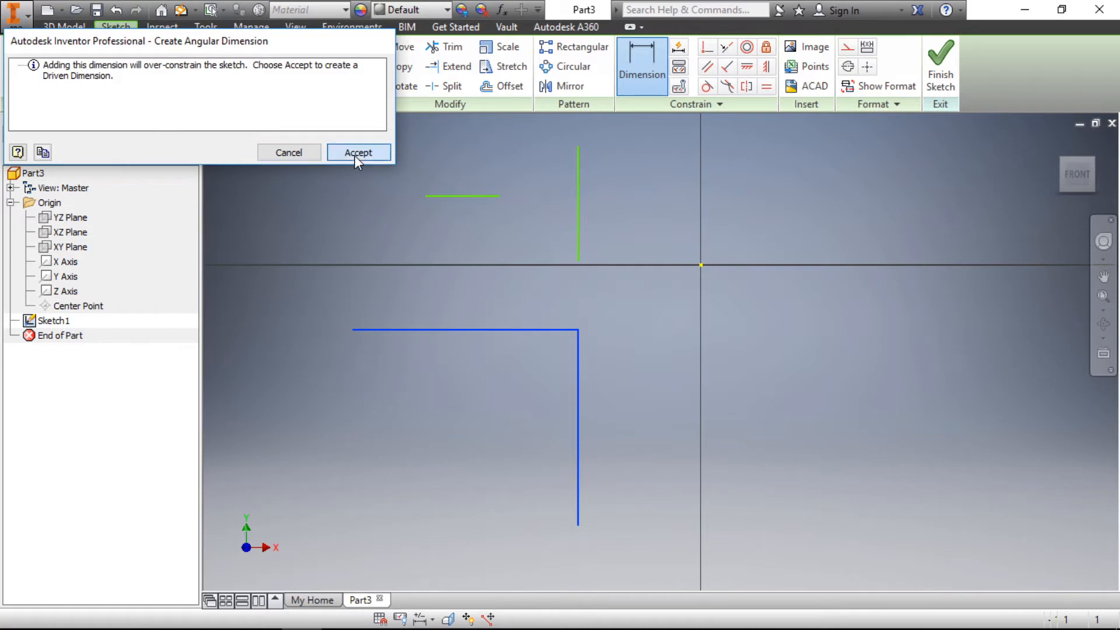
{"action": "left_click", "coordinate": [354, 154]}
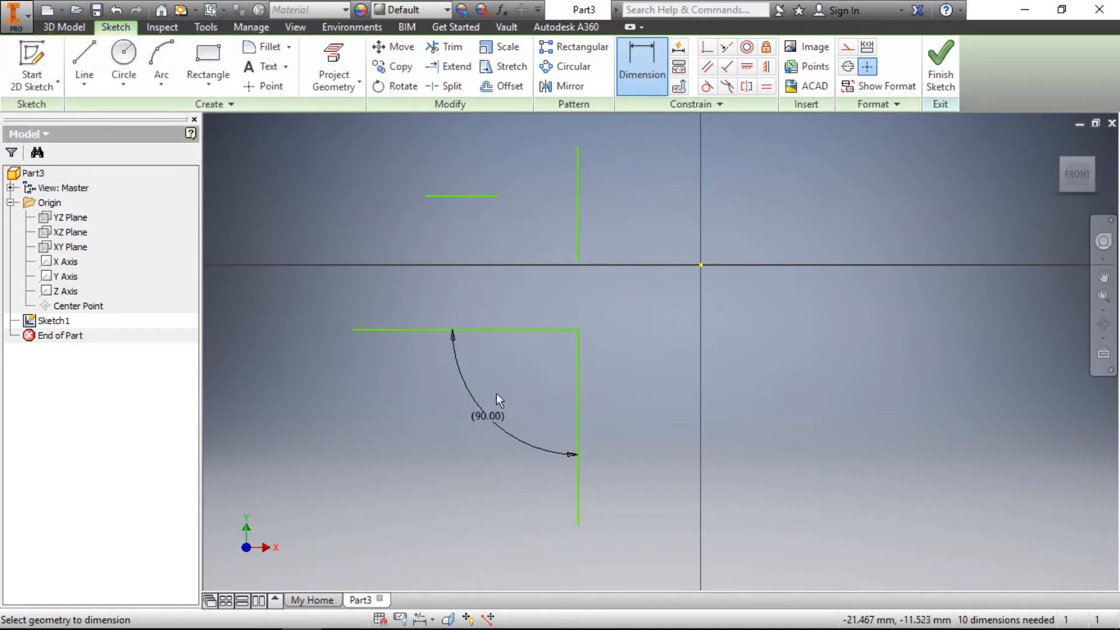
{"action": "double_click", "coordinate": [493, 414]}
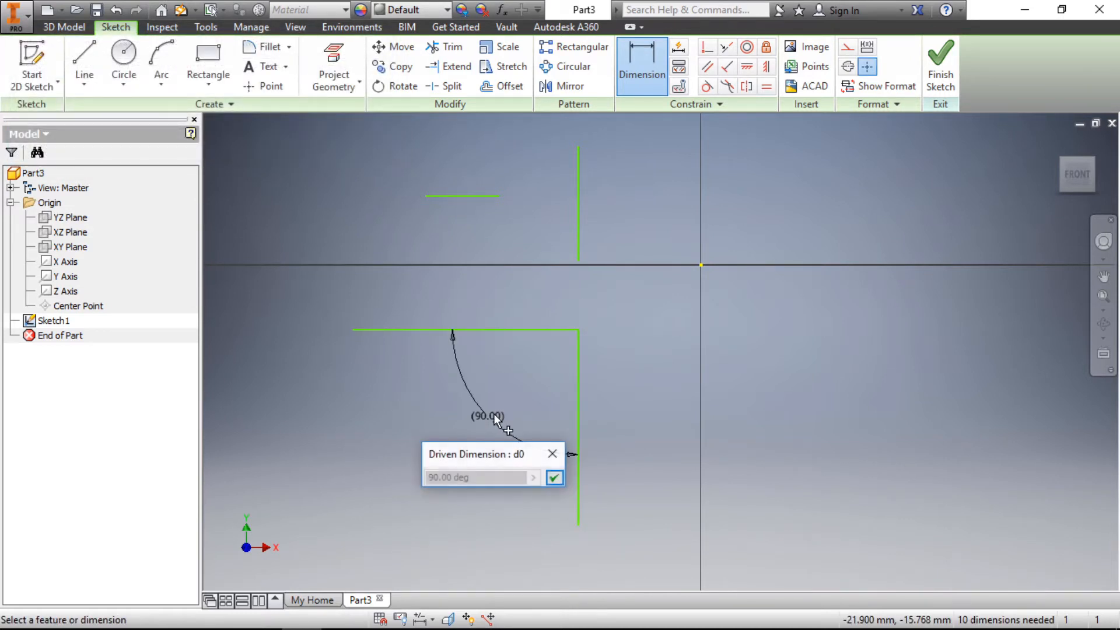
{"action": "key", "text": "Escape"}
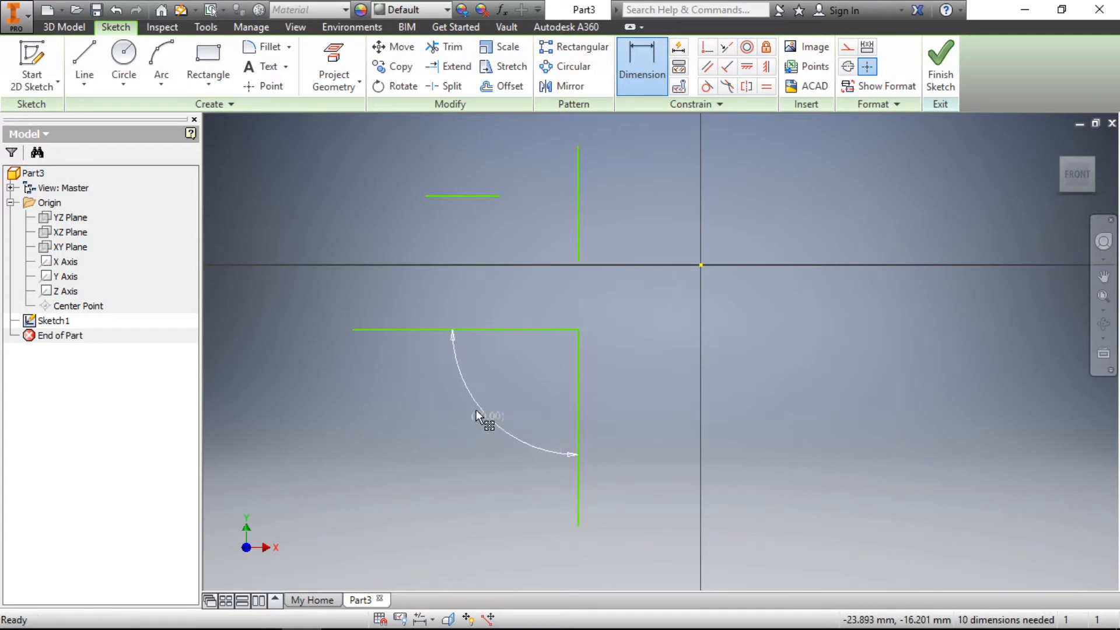
Delete the driven angular dimension between the two perpendicular lines
{"action": "key", "text": "Escape"}
{"action": "left_click", "coordinate": [477, 408]}
{"action": "key", "text": "Delete"}
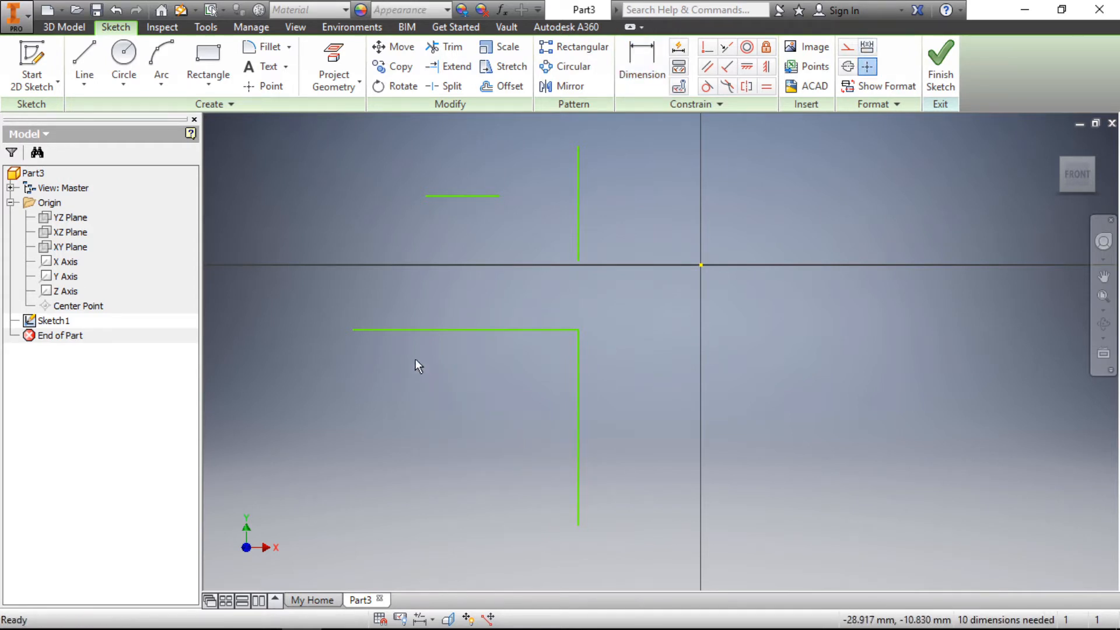
Draw a single slanted line below the X axis on the positive X side, rising at about 25 degrees
{"action": "scroll", "coordinate": [395, 338], "scroll_direction": "up", "scroll_amount": 2}
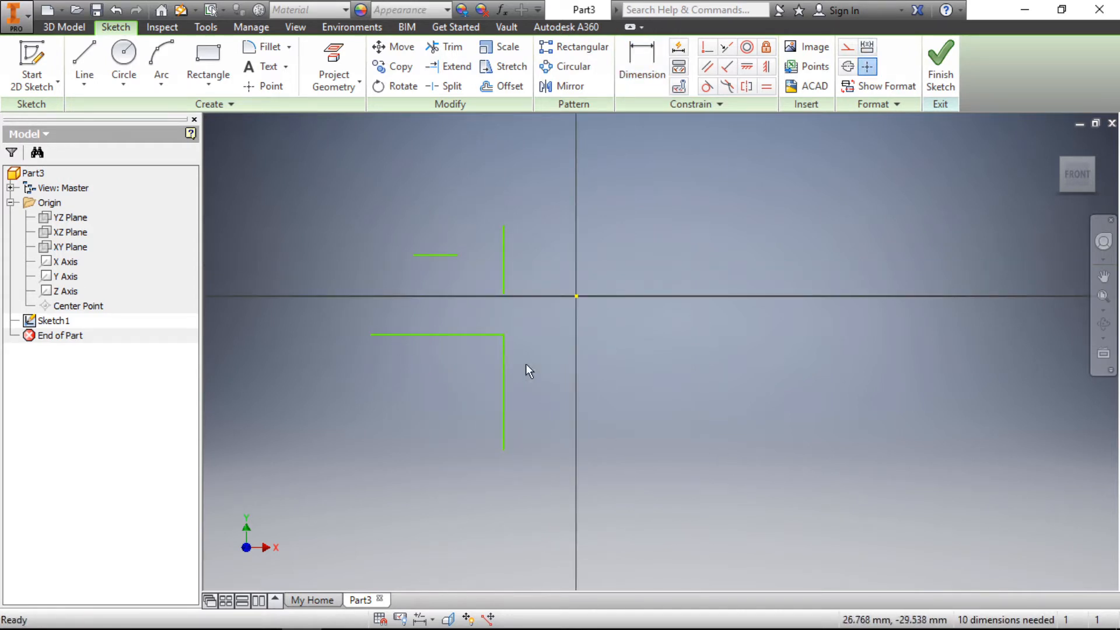
{"action": "left_click", "coordinate": [85, 52]}
{"action": "left_click", "coordinate": [617, 399]}
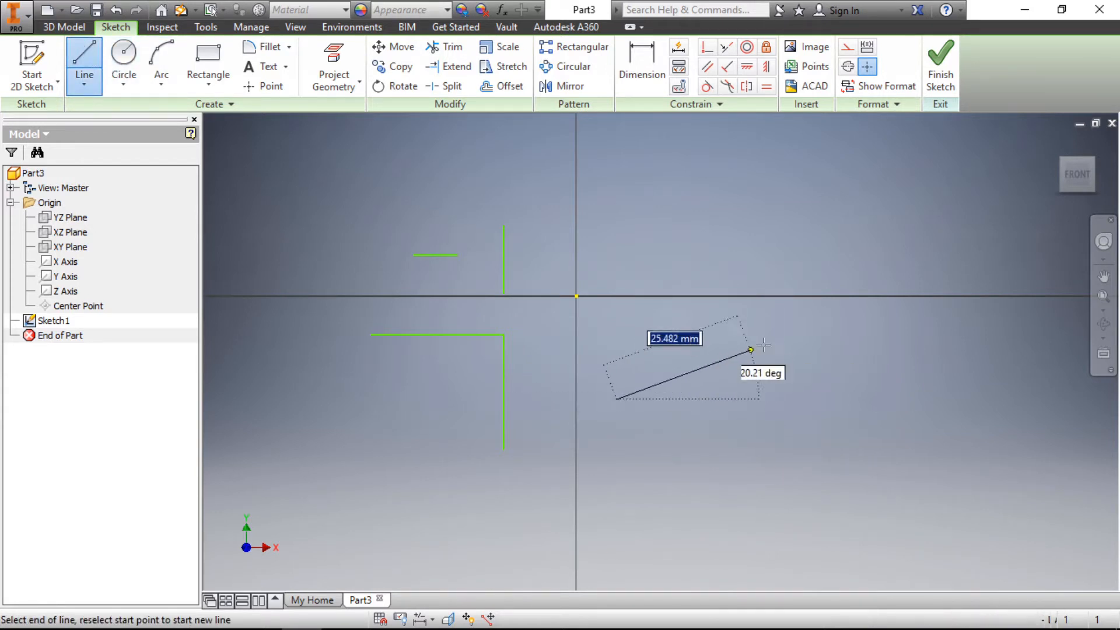
{"action": "left_click", "coordinate": [773, 329]}
{"action": "key", "text": "Escape"}
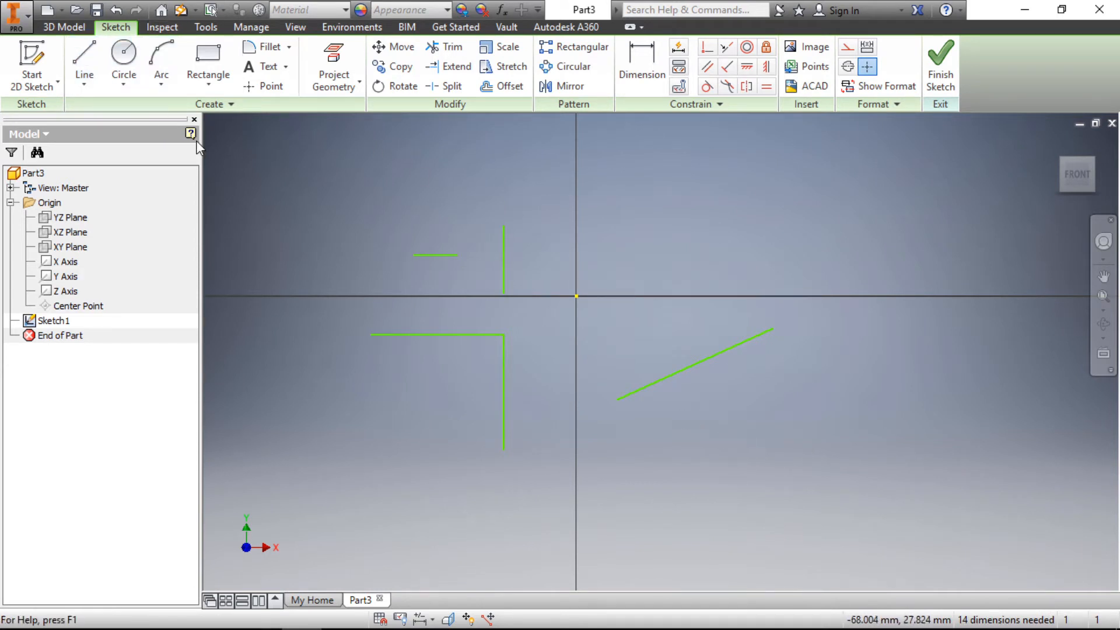
Draw a second, separate line beneath the rising slanted line, sloping downward in the positive X direction
{"action": "left_click", "coordinate": [85, 55]}
{"action": "left_click", "coordinate": [675, 444]}
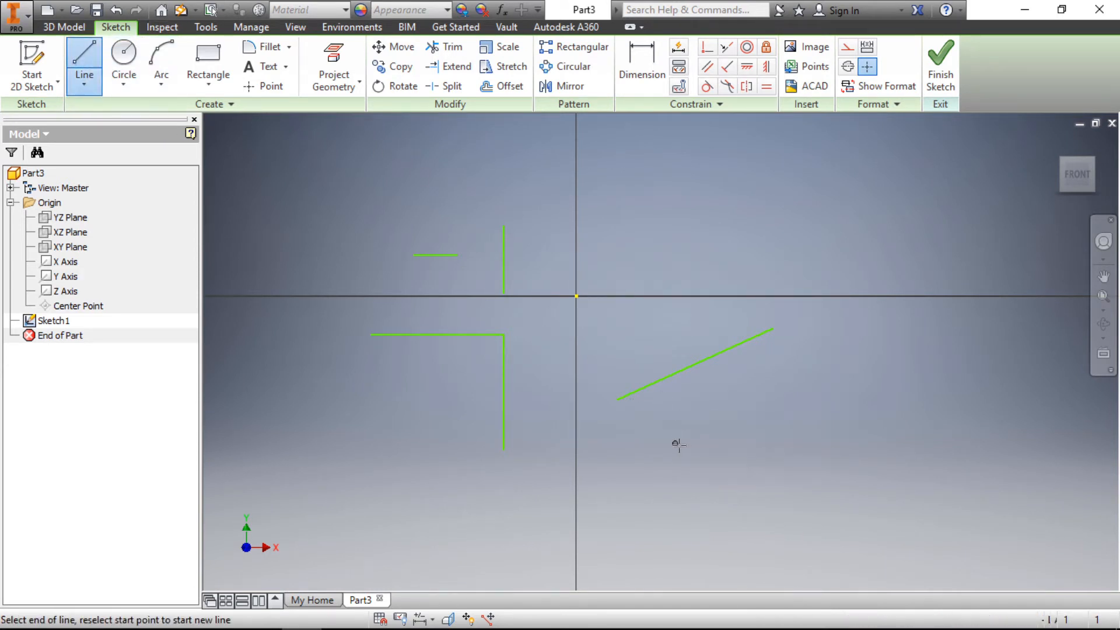
{"action": "left_click", "coordinate": [848, 494]}
{"action": "key", "text": "Escape"}
Apply a parallel constraint between the two slanted lines on the positive X side
{"action": "scroll", "coordinate": [688, 467], "scroll_direction": "down", "scroll_amount": 3}
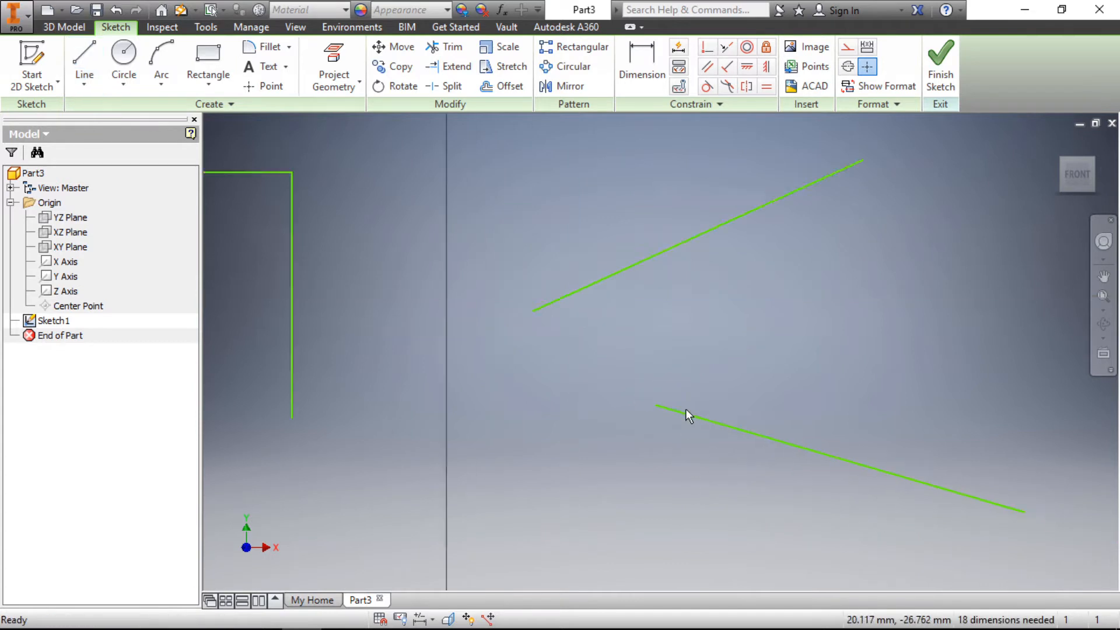
{"action": "scroll", "coordinate": [686, 408], "scroll_direction": "up", "scroll_amount": 2}
{"action": "left_click_drag", "start_coordinate": [935, 515], "coordinate": [691, 309]}
{"action": "left_click_drag", "start_coordinate": [578, 245], "coordinate": [577, 246]}
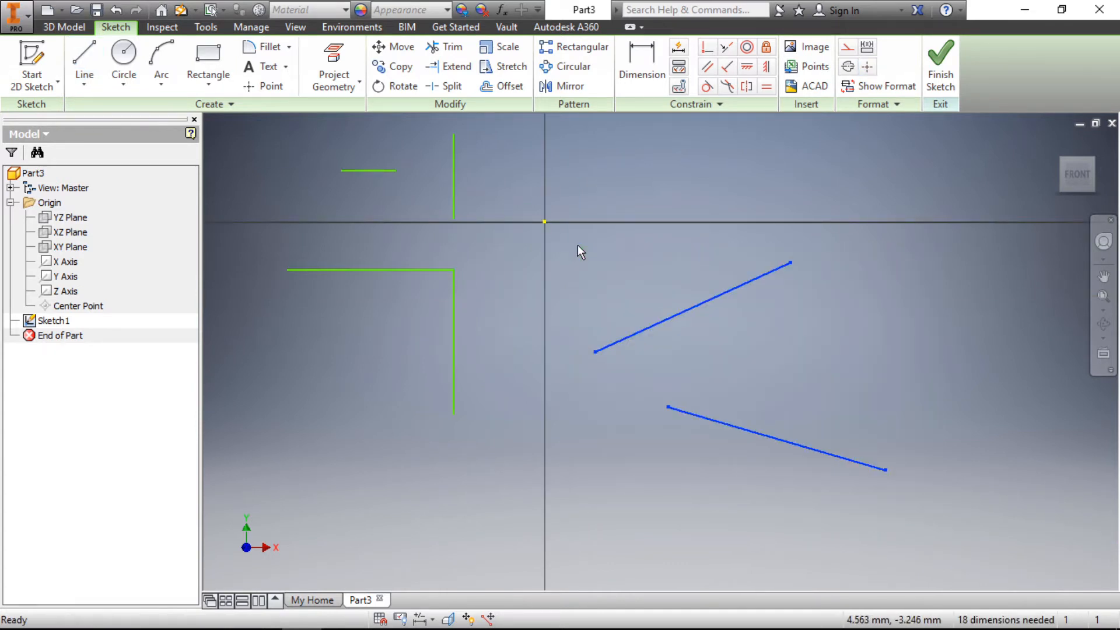
{"action": "left_click", "coordinate": [577, 245]}
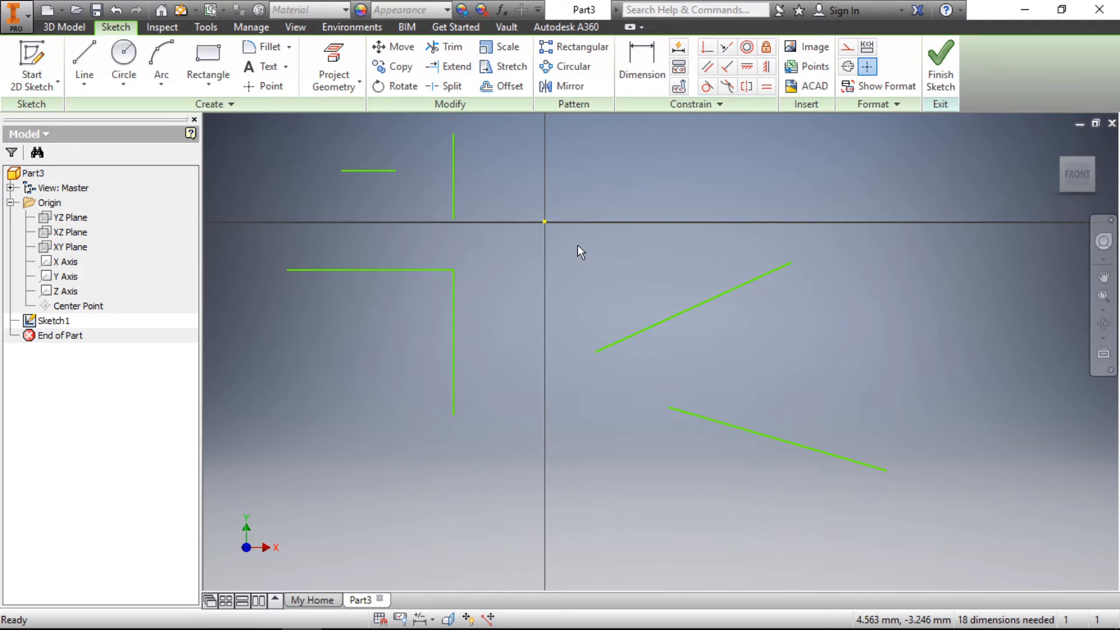
{"action": "left_click", "coordinate": [702, 301]}
{"action": "left_click", "coordinate": [728, 425], "text": "ctrl"}
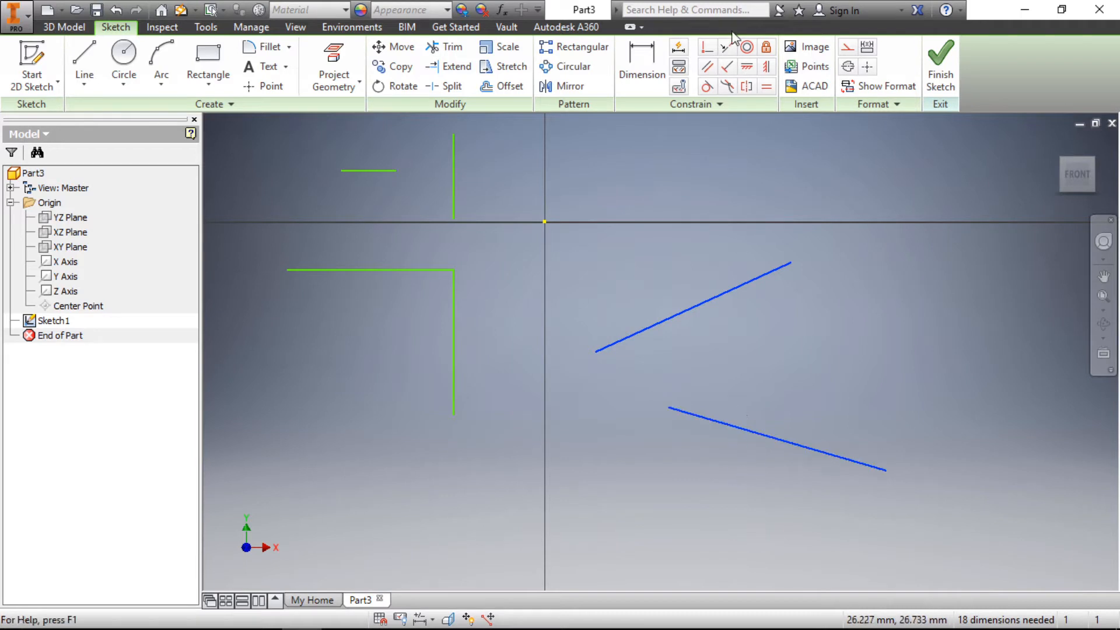
{"action": "left_click", "coordinate": [708, 68]}
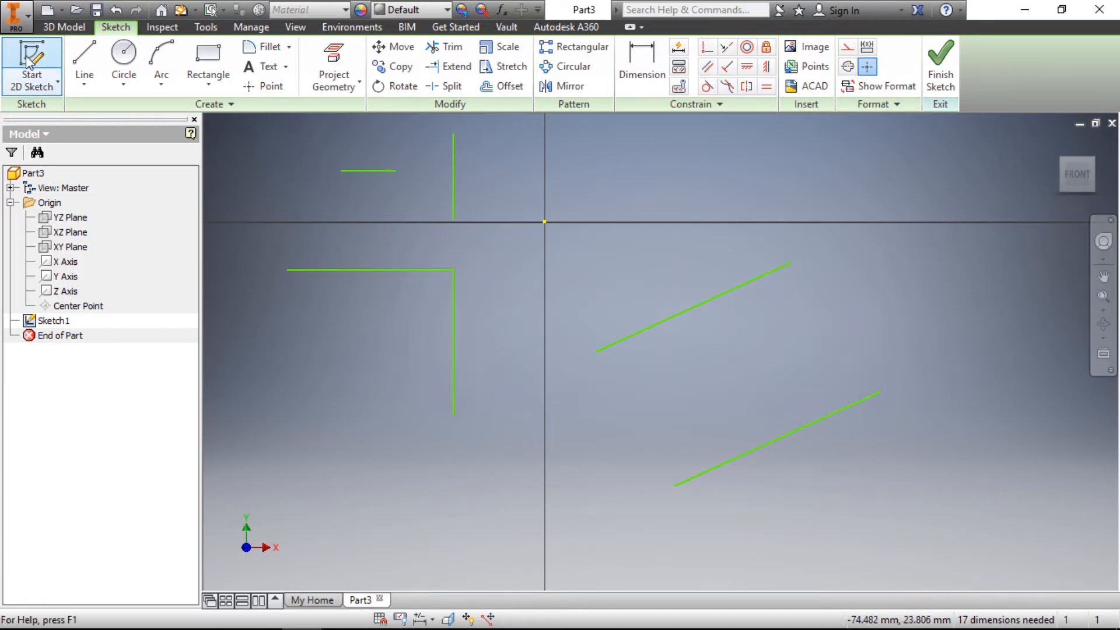
Draw a horizontal line about 42 mm long below the two parallel slanted lines
{"action": "left_click", "coordinate": [85, 61]}
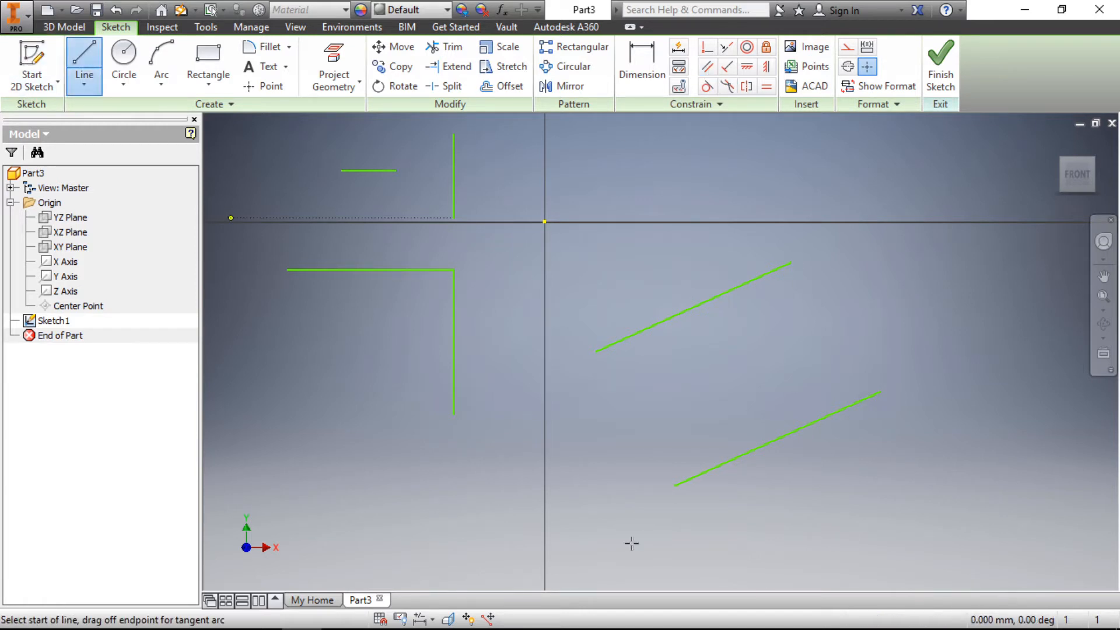
{"action": "left_click", "coordinate": [576, 530]}
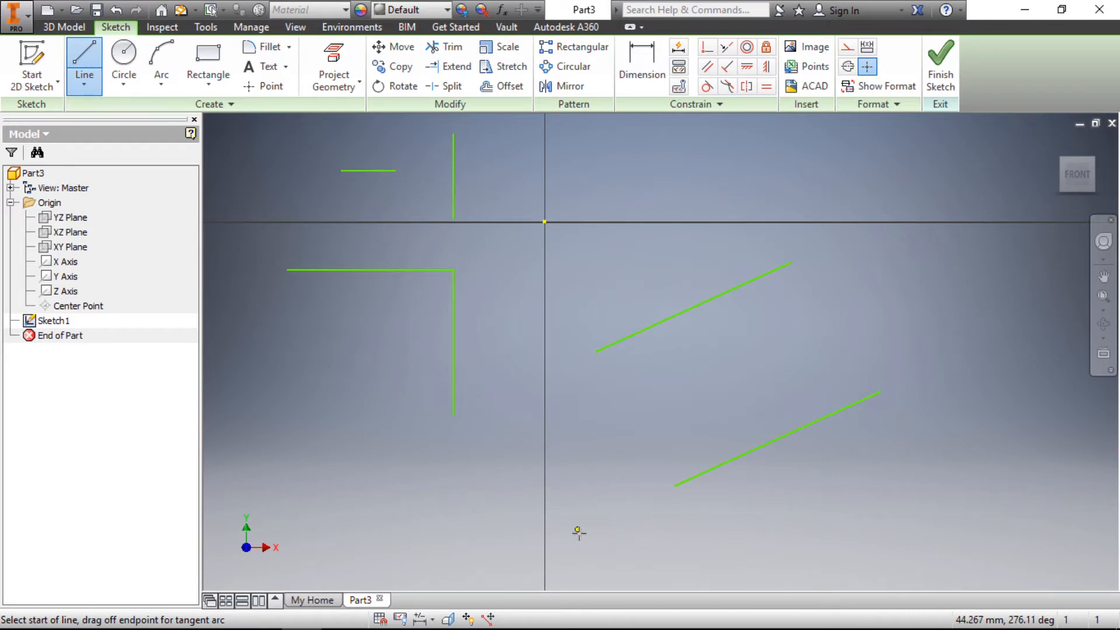
{"action": "left_click", "coordinate": [870, 530]}
{"action": "key", "text": "Escape"}
Dimension the angle between the lower slanted line and the horizontal line beneath it, keeping the proposed value
{"action": "key", "text": "d"}
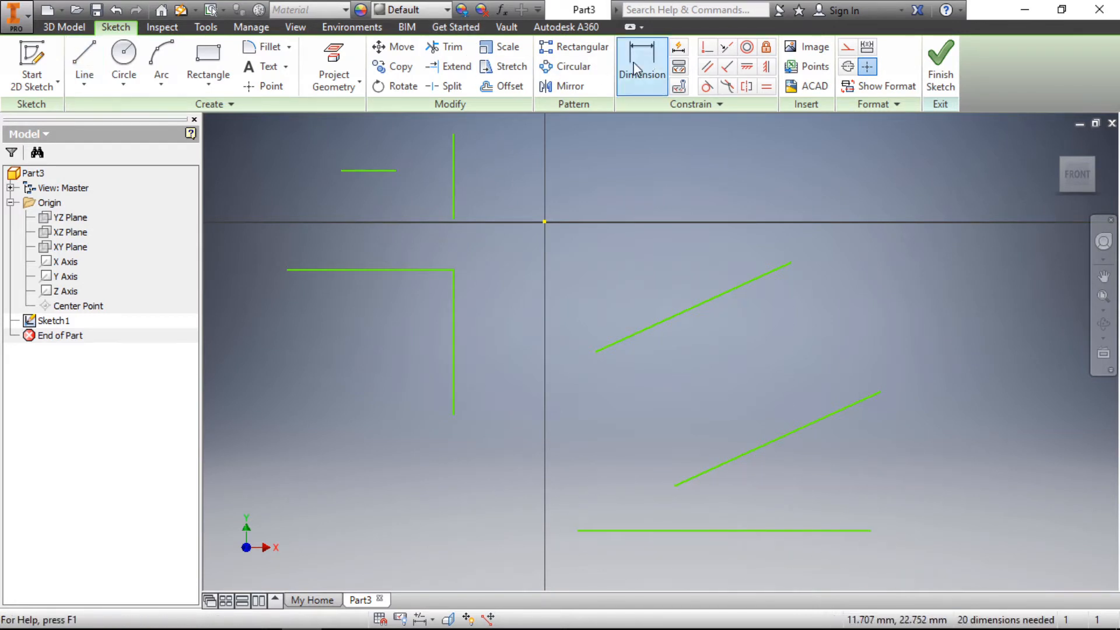
{"action": "left_click", "coordinate": [747, 528]}
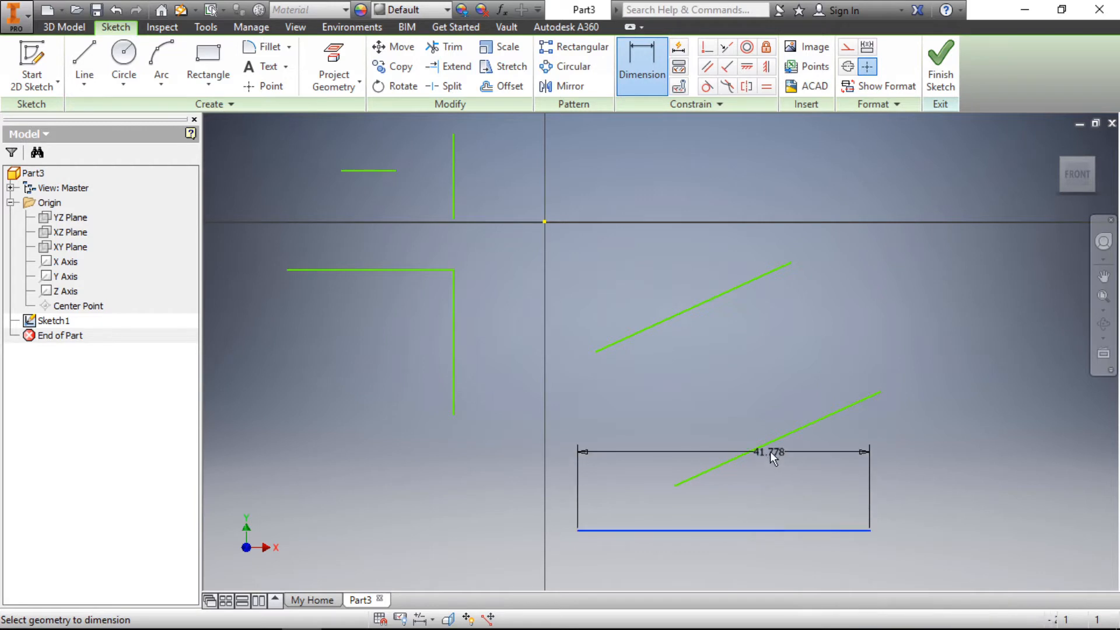
{"action": "left_click", "coordinate": [776, 440]}
{"action": "left_click", "coordinate": [828, 474]}
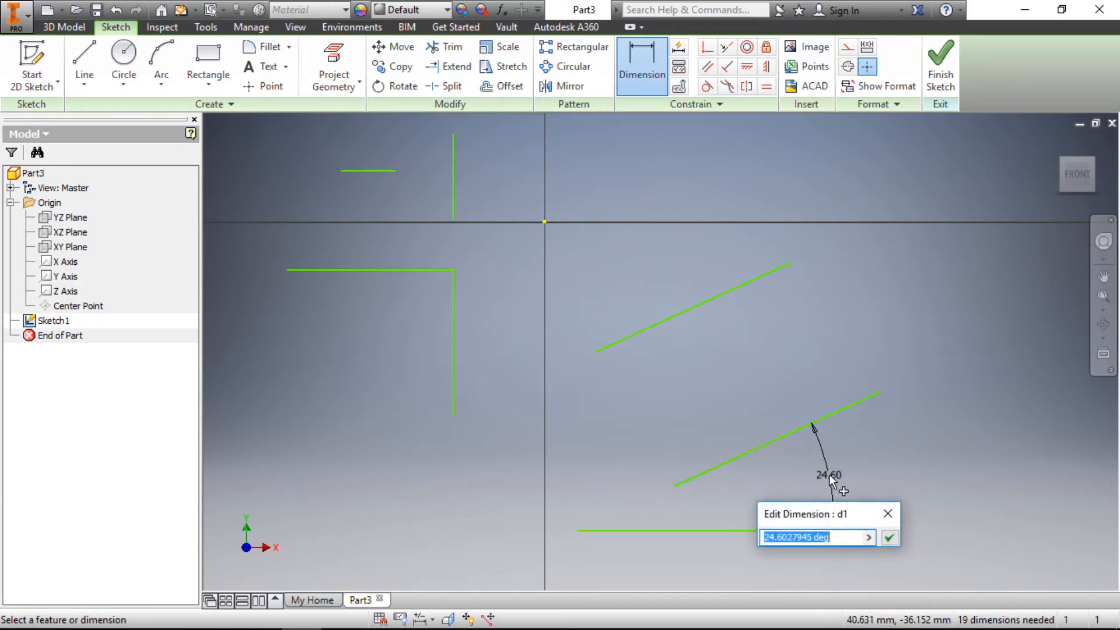
{"action": "left_click", "coordinate": [887, 537]}
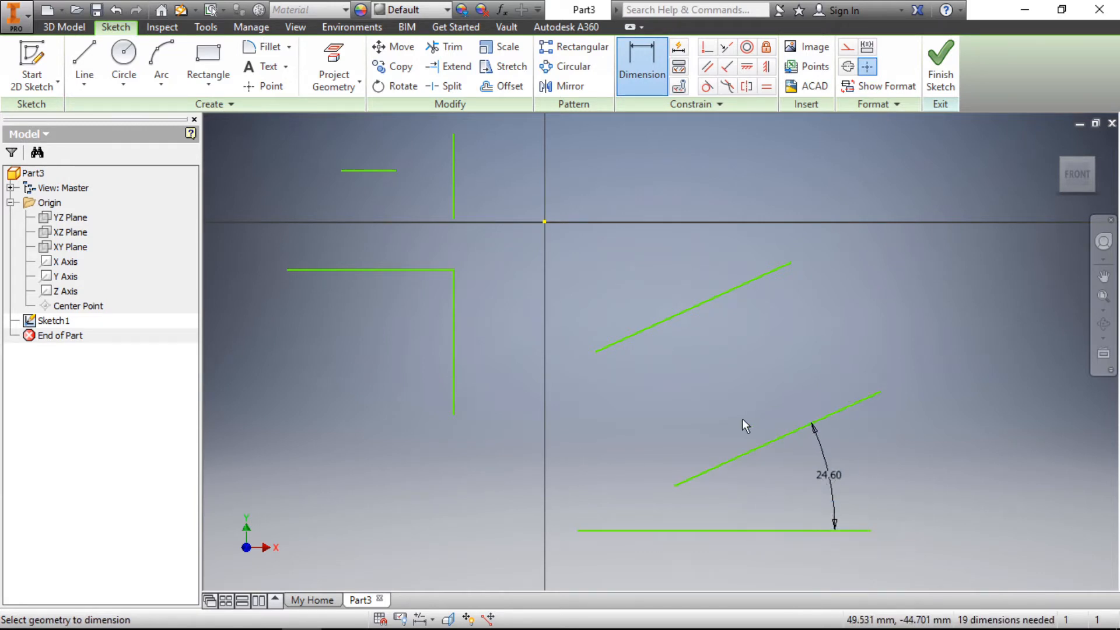
Add a driven angular dimension between the upper slanted line and the horizontal line
{"action": "left_click", "coordinate": [740, 528]}
{"action": "left_click", "coordinate": [729, 291]}
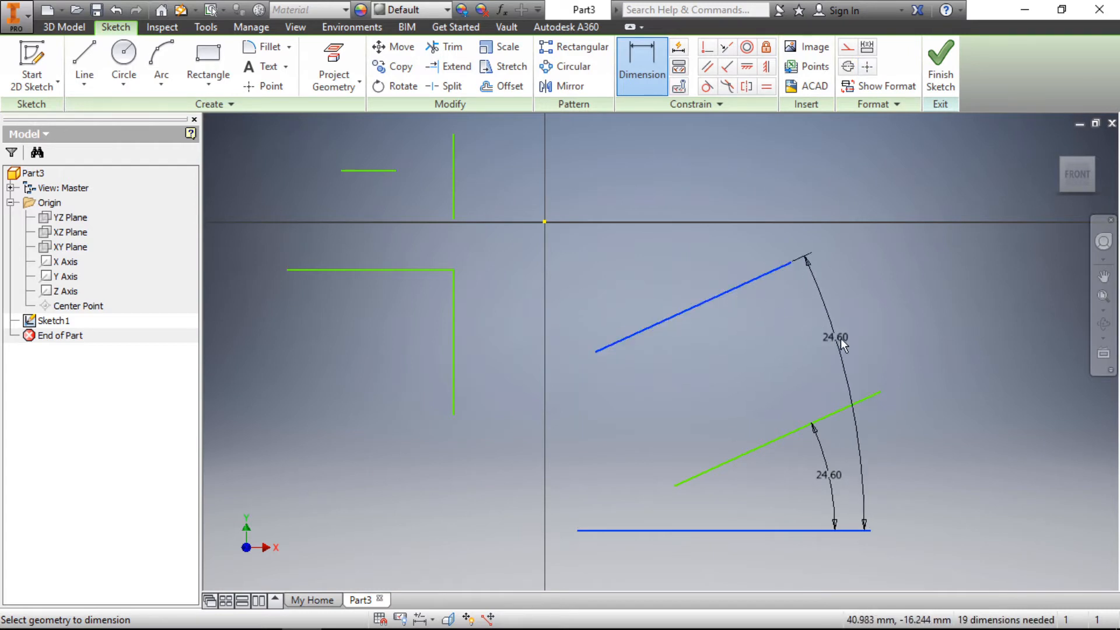
{"action": "left_click", "coordinate": [854, 339]}
{"action": "left_click", "coordinate": [371, 151]}
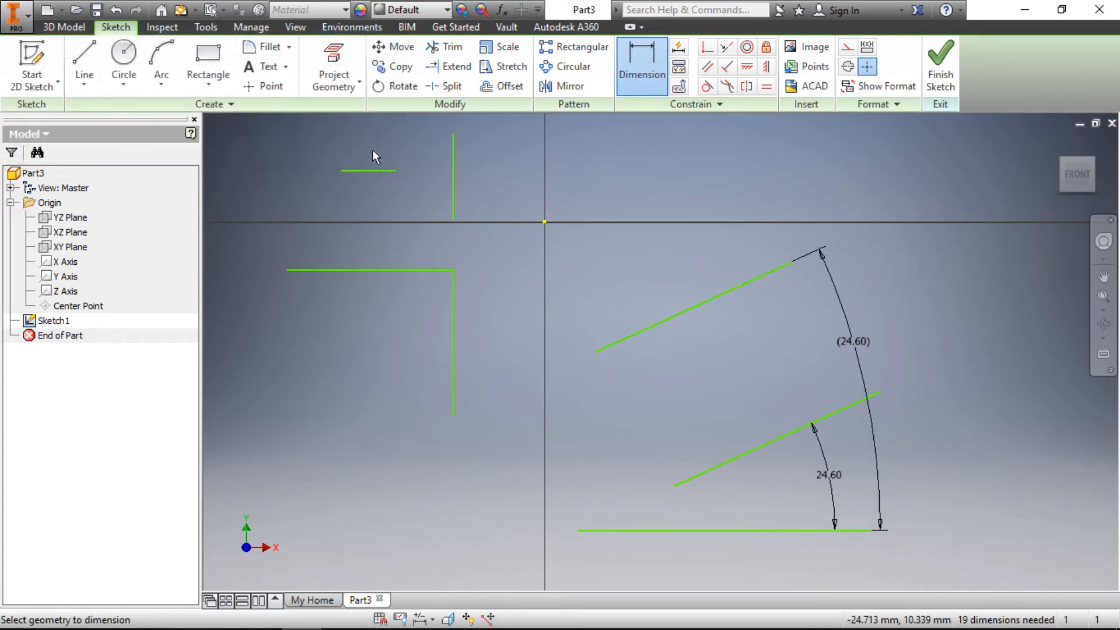
Delete both angular dimensions between the parallel slanted lines and the horizontal line
{"action": "key", "text": "Escape"}
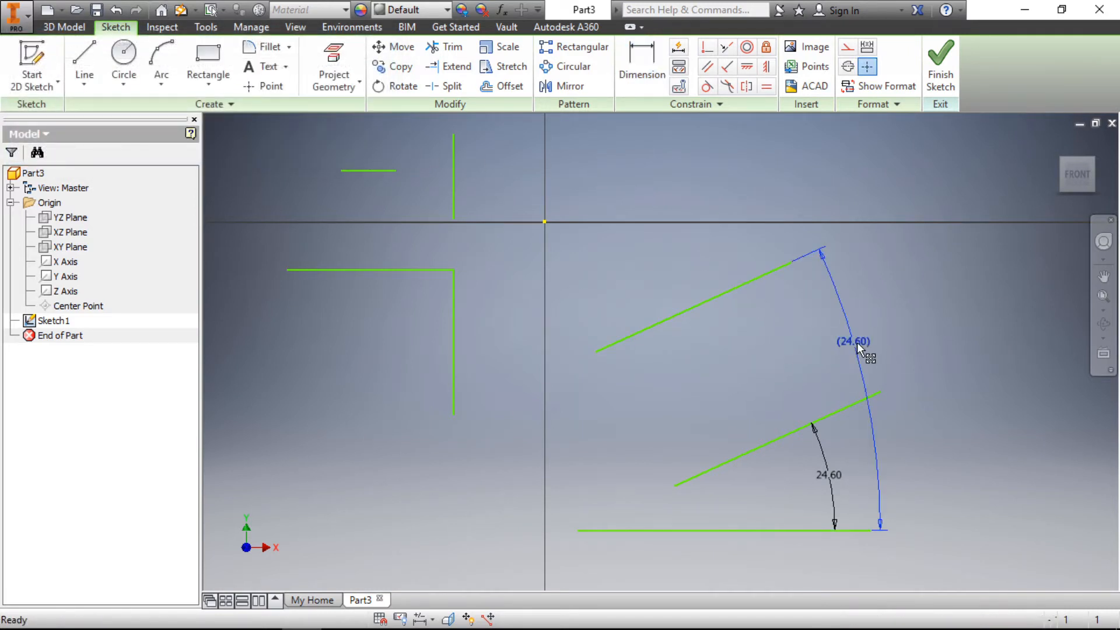
{"action": "left_click", "coordinate": [856, 342]}
{"action": "key", "text": "Delete"}
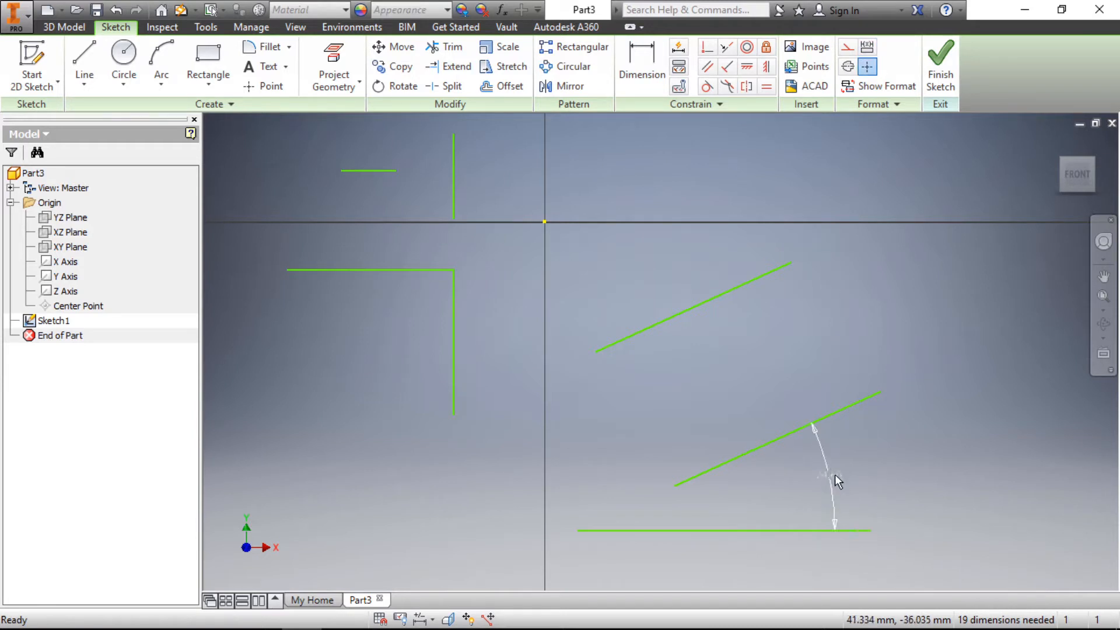
{"action": "left_click", "coordinate": [835, 474]}
Draw a circle about 55.6 mm in diameter in open space below the perpendicular lines, on the negative X side
{"action": "scroll", "coordinate": [583, 239], "scroll_direction": "down", "scroll_amount": 5}
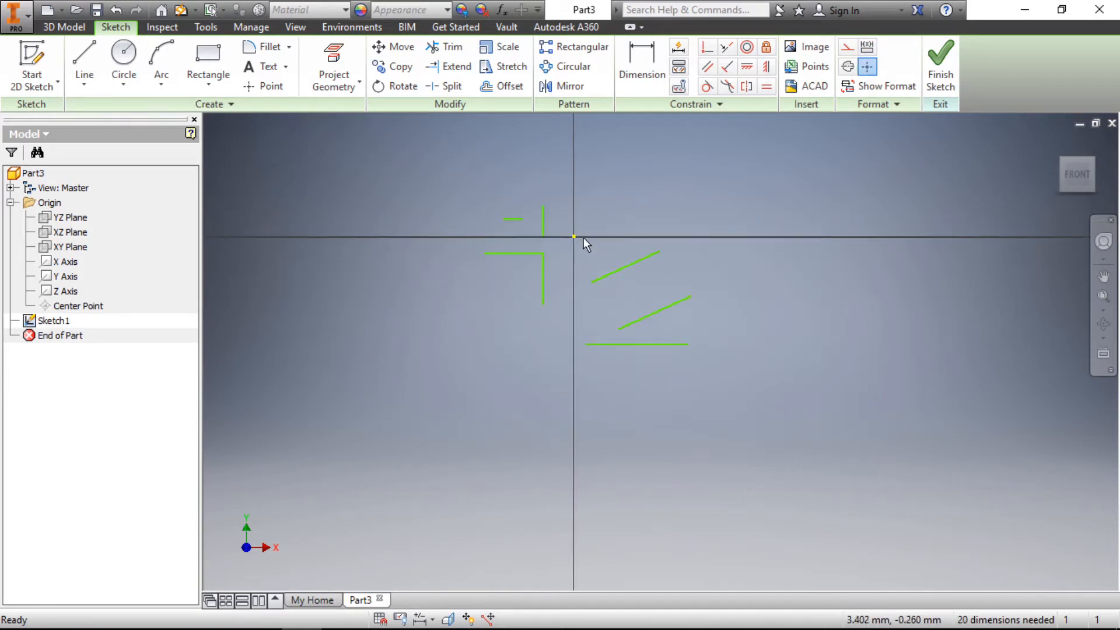
{"action": "scroll", "coordinate": [583, 297], "scroll_direction": "up", "scroll_amount": 7}
{"action": "scroll", "coordinate": [700, 338], "scroll_direction": "down", "scroll_amount": 3}
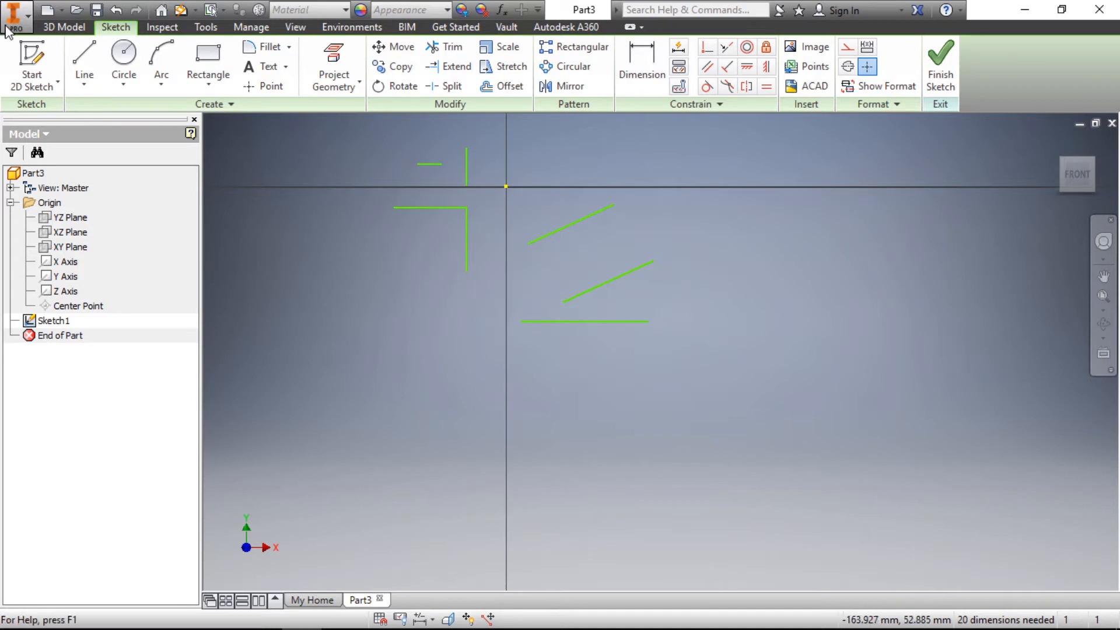
{"action": "left_click", "coordinate": [123, 59]}
{"action": "left_click", "coordinate": [303, 389]}
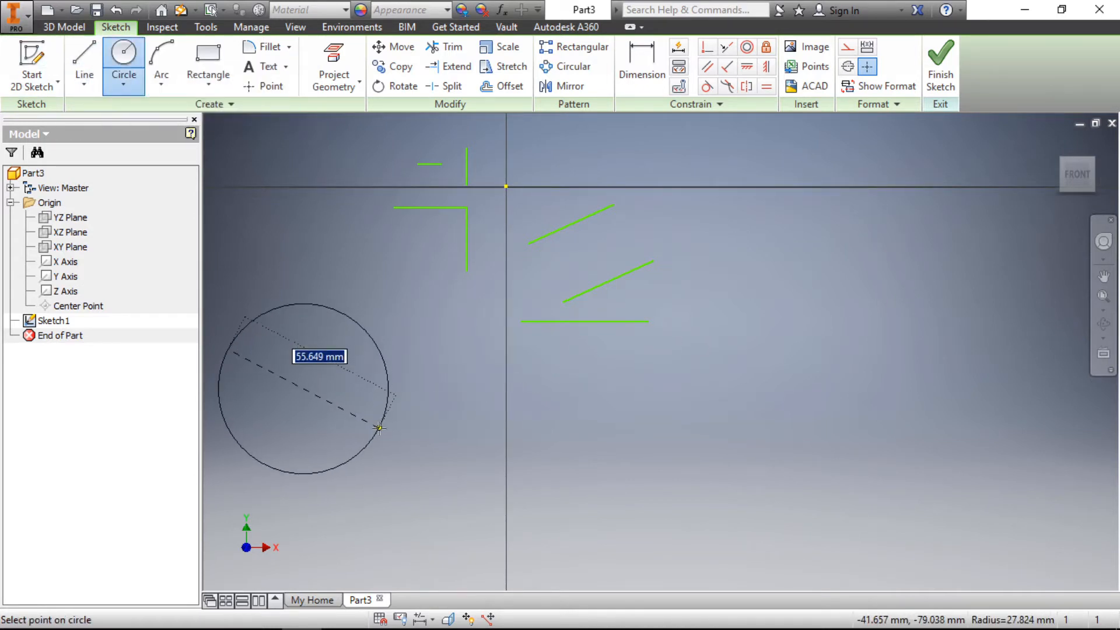
{"action": "left_click", "coordinate": [380, 429]}
{"action": "key", "text": "Escape"}
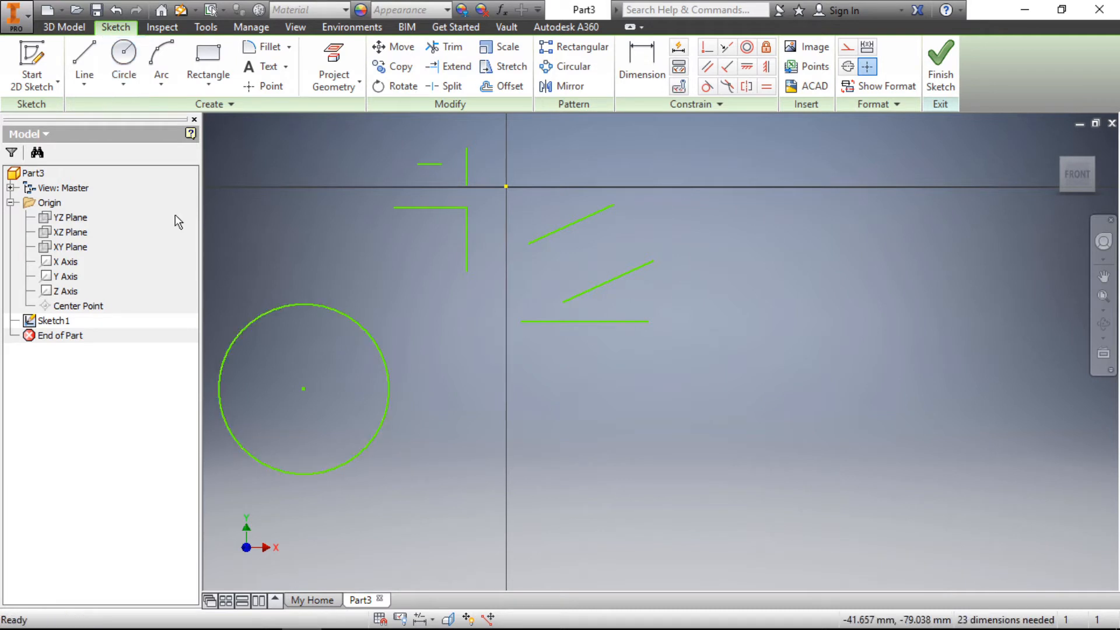
Draw a diagonal line sloping downward across the circle, with both endpoints outside it
{"action": "left_click", "coordinate": [85, 58]}
{"action": "left_click", "coordinate": [245, 285]}
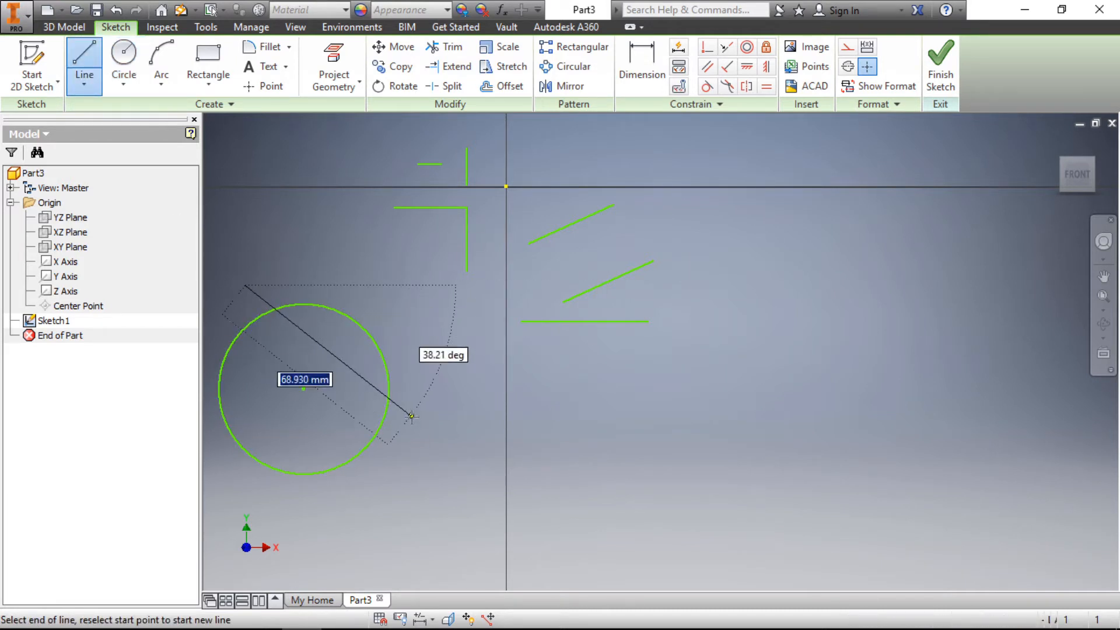
{"action": "left_click", "coordinate": [410, 439]}
{"action": "key", "text": "Escape"}
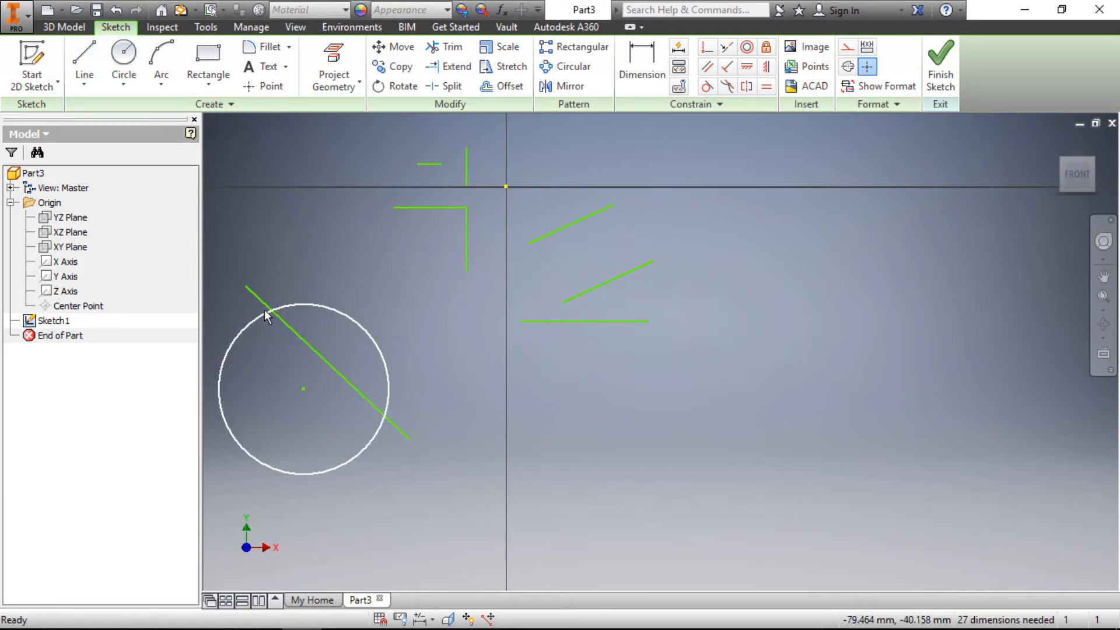
{"action": "scroll", "coordinate": [266, 309], "scroll_direction": "up", "scroll_amount": 3}
{"action": "scroll", "coordinate": [446, 358], "scroll_direction": "down", "scroll_amount": 3}
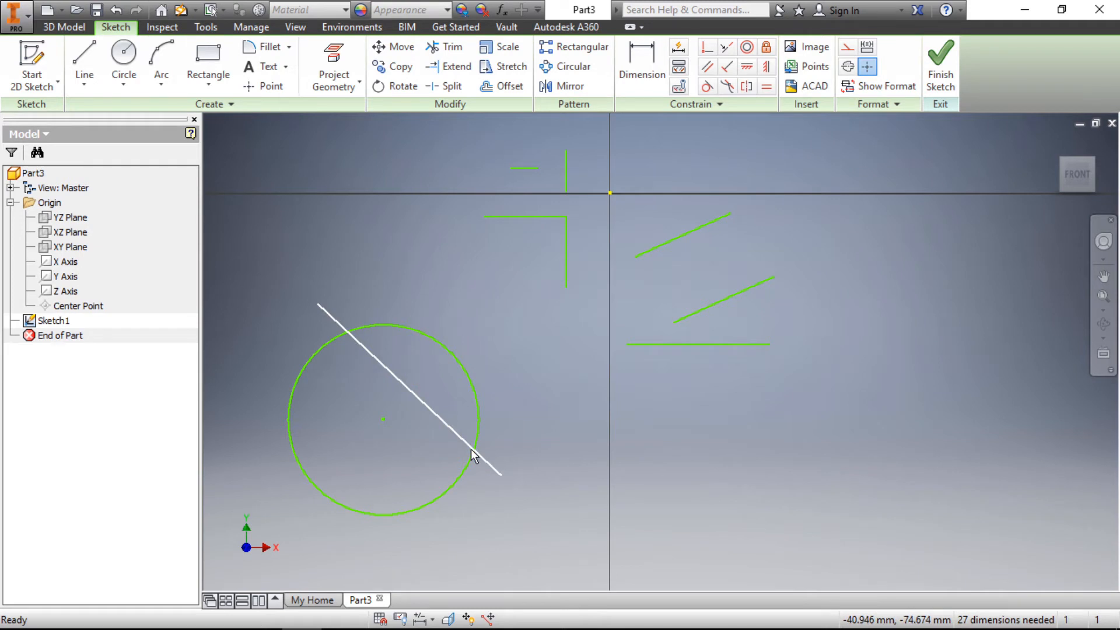
{"action": "scroll", "coordinate": [341, 412], "scroll_direction": "down", "scroll_amount": 3}
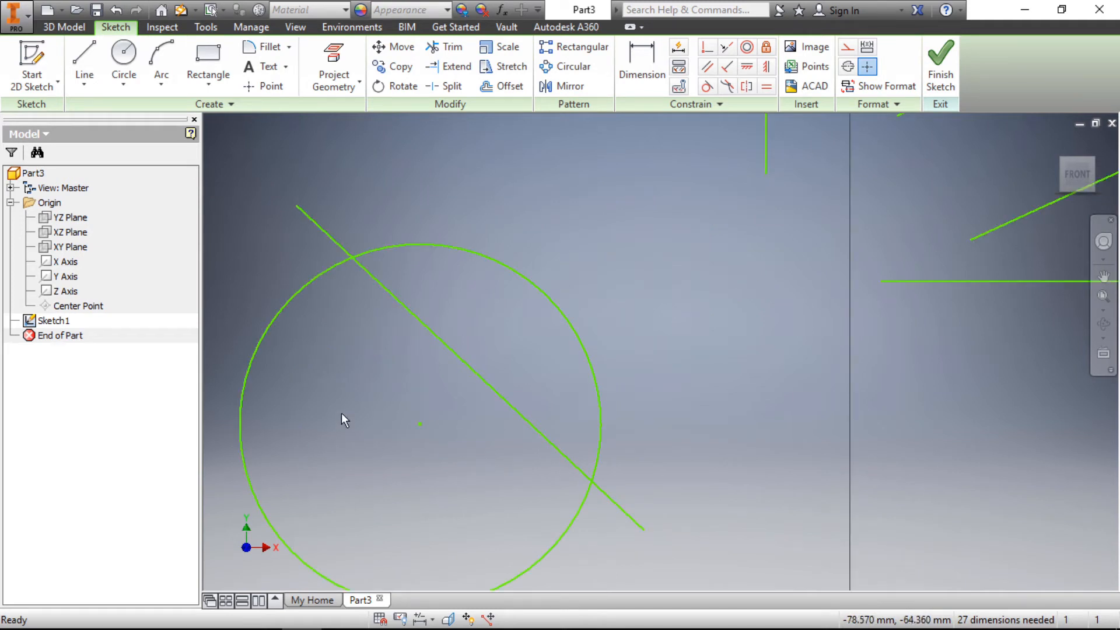
{"action": "left_click", "coordinate": [394, 295]}
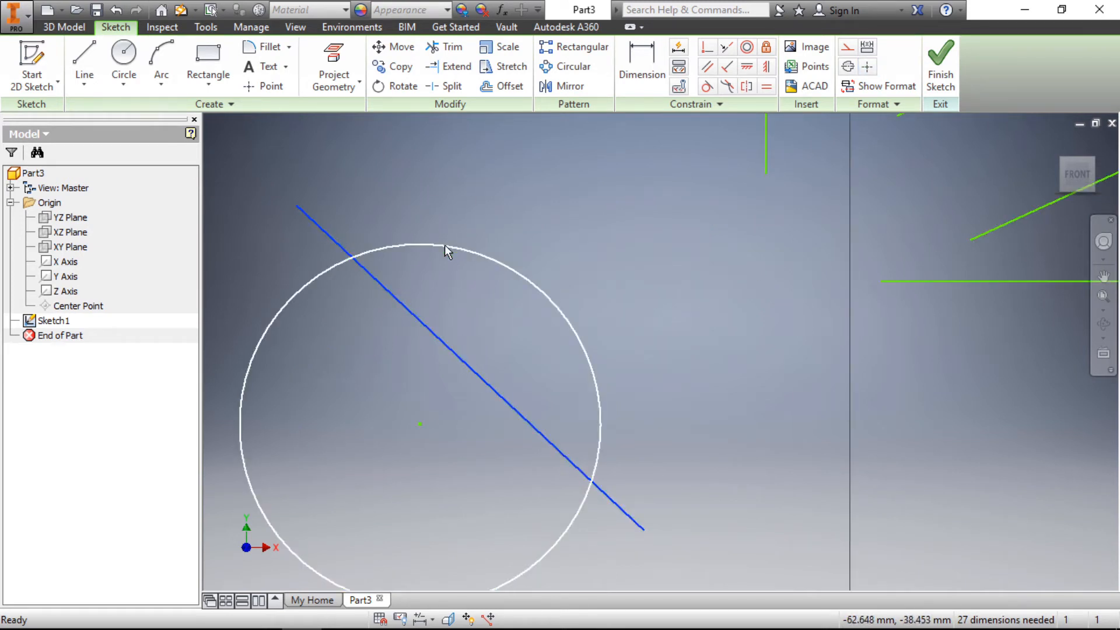
{"action": "left_click", "coordinate": [444, 244], "text": "ctrl"}
{"action": "left_click", "coordinate": [477, 184]}
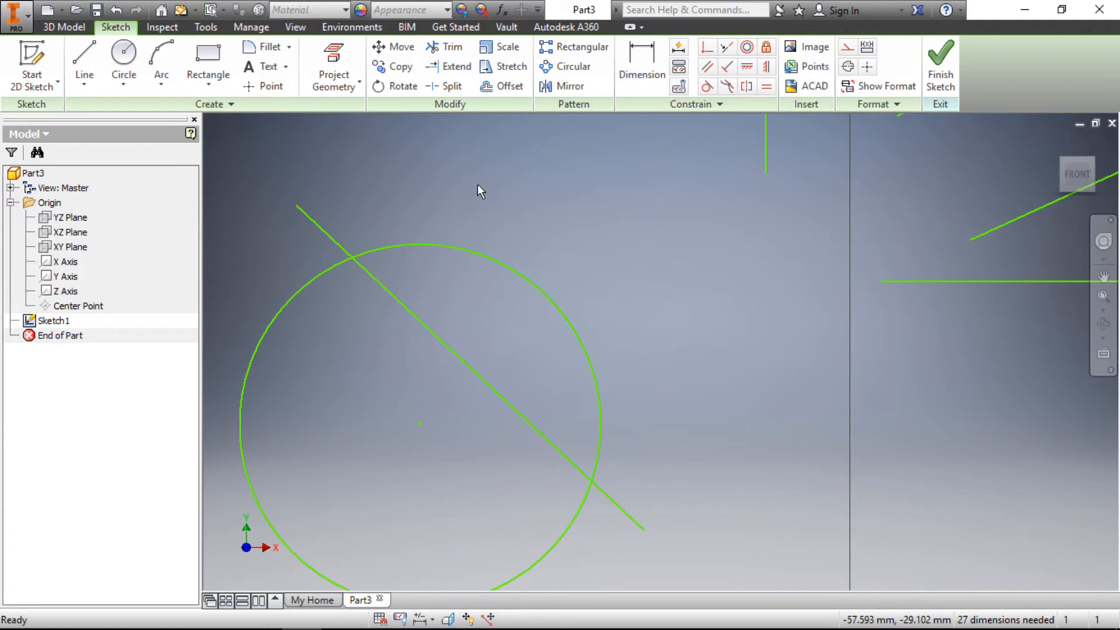
Apply a tangent constraint between the diagonal line and the circle it crosses
{"action": "left_click", "coordinate": [394, 299]}
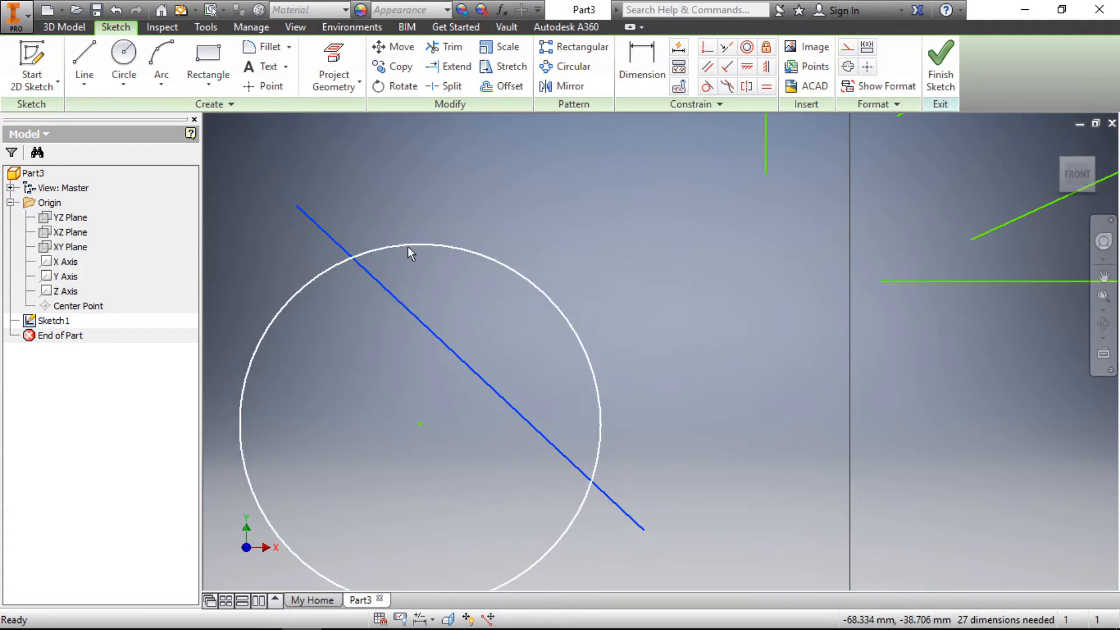
{"action": "left_click", "coordinate": [408, 246], "text": "ctrl"}
{"action": "left_click", "coordinate": [707, 87]}
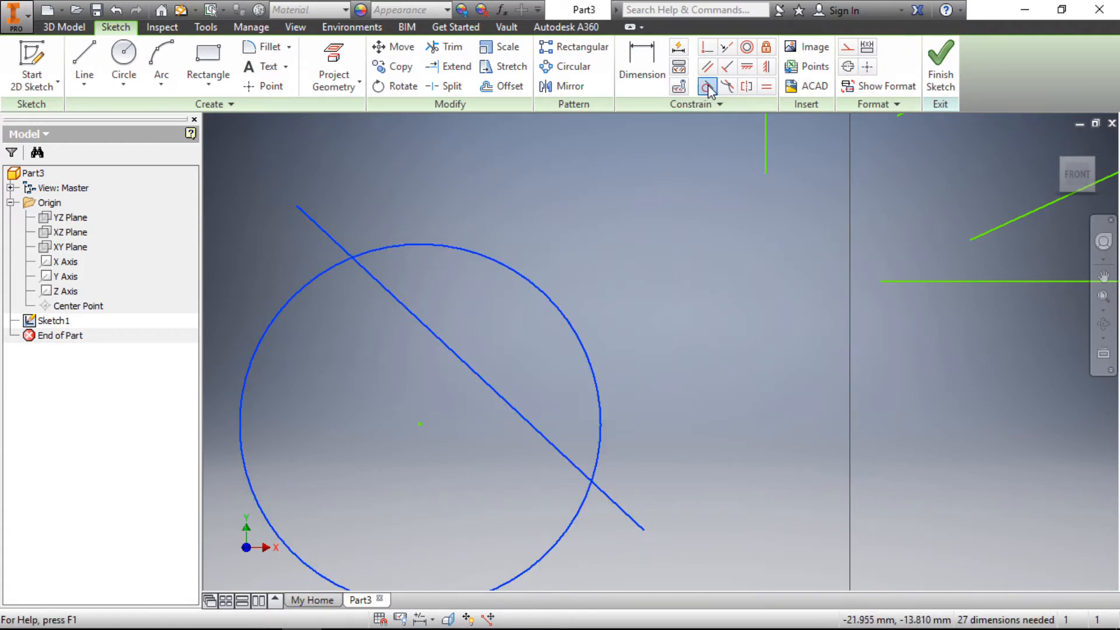
{"action": "key", "text": "Escape"}
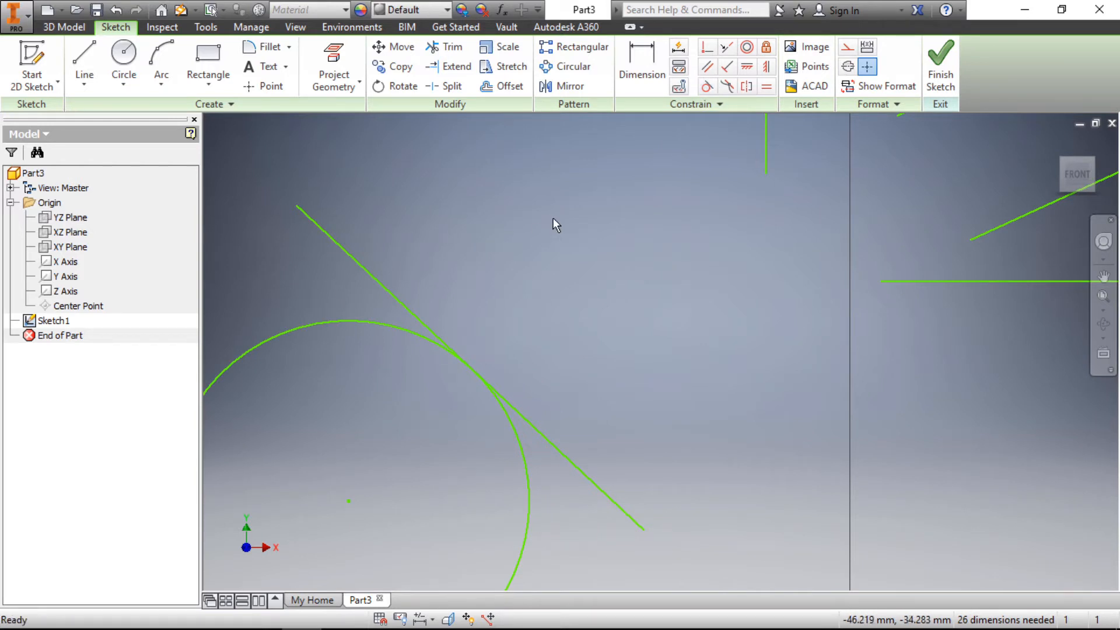
Move the tangent line's lower endpoint outward to a shallower slope, and enlarge the circle slightly by its edge
{"action": "scroll", "coordinate": [595, 277], "scroll_direction": "down", "scroll_amount": 3}
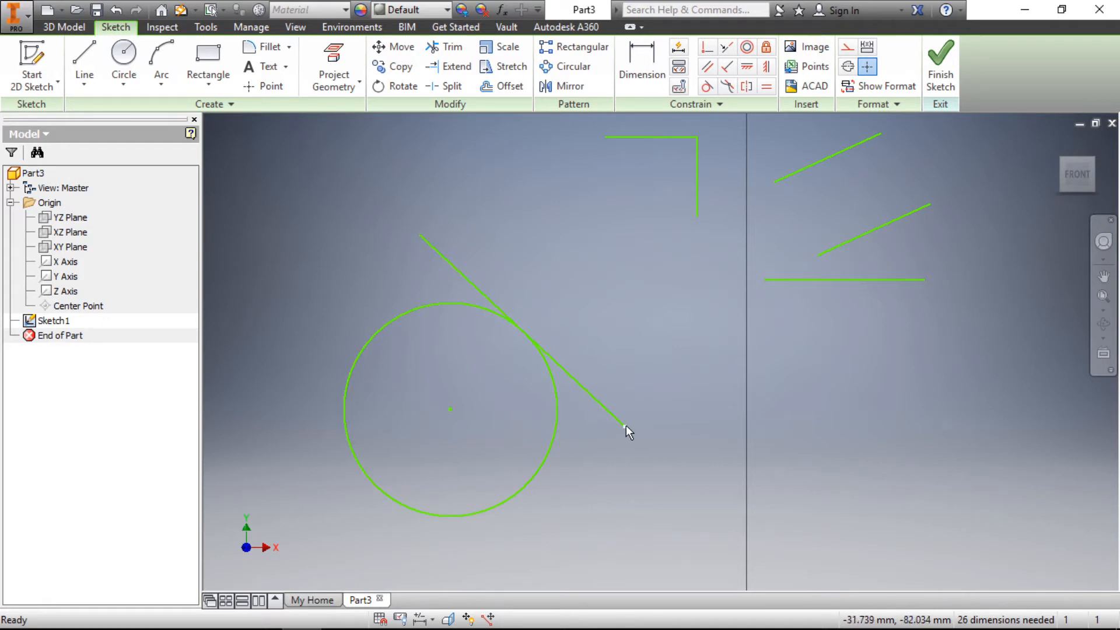
{"action": "mouse_move", "coordinate": [624, 427]}
{"action": "left_mouse_down"}
{"action": "mouse_move", "coordinate": [655, 393]}
{"action": "mouse_move", "coordinate": [655, 342]}
{"action": "mouse_move", "coordinate": [624, 425]}
{"action": "mouse_move", "coordinate": [580, 471]}
{"action": "mouse_move", "coordinate": [676, 342]}
{"action": "mouse_move", "coordinate": [625, 426]}
{"action": "mouse_move", "coordinate": [629, 461]}
{"action": "mouse_move", "coordinate": [675, 380]}
{"action": "mouse_move", "coordinate": [629, 438]}
{"action": "mouse_move", "coordinate": [665, 400]}
{"action": "left_mouse_up"}
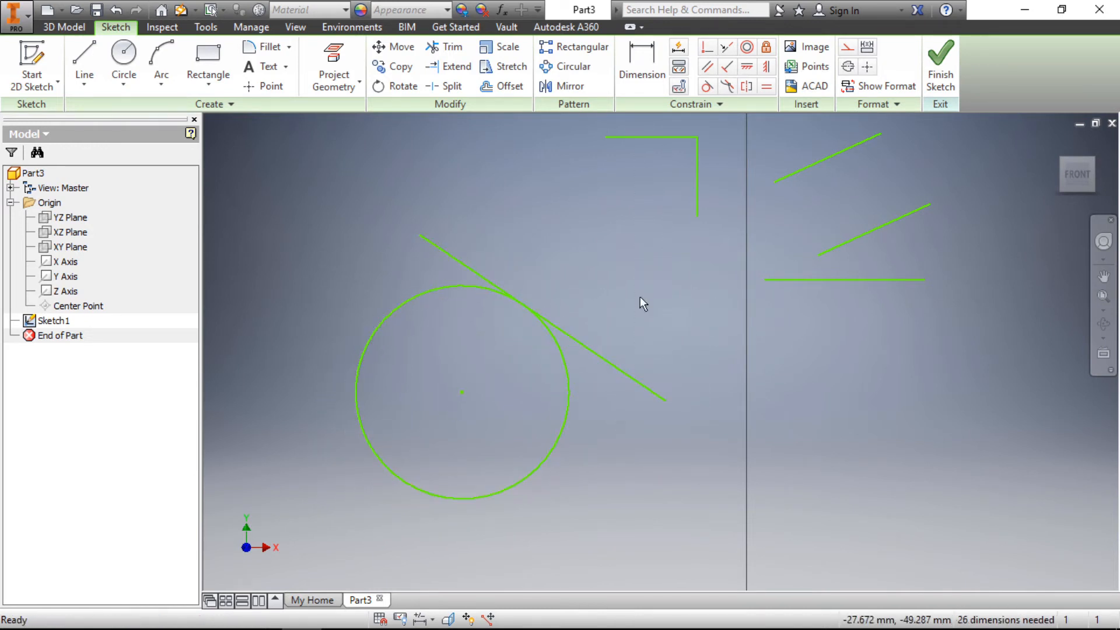
{"action": "left_click_drag", "start_coordinate": [546, 457], "coordinate": [558, 435]}
Draw two separate horizontal lines in open space on the positive X side below the origin, a shorter one above a longer one
{"action": "scroll", "coordinate": [376, 245], "scroll_direction": "down", "scroll_amount": 5}
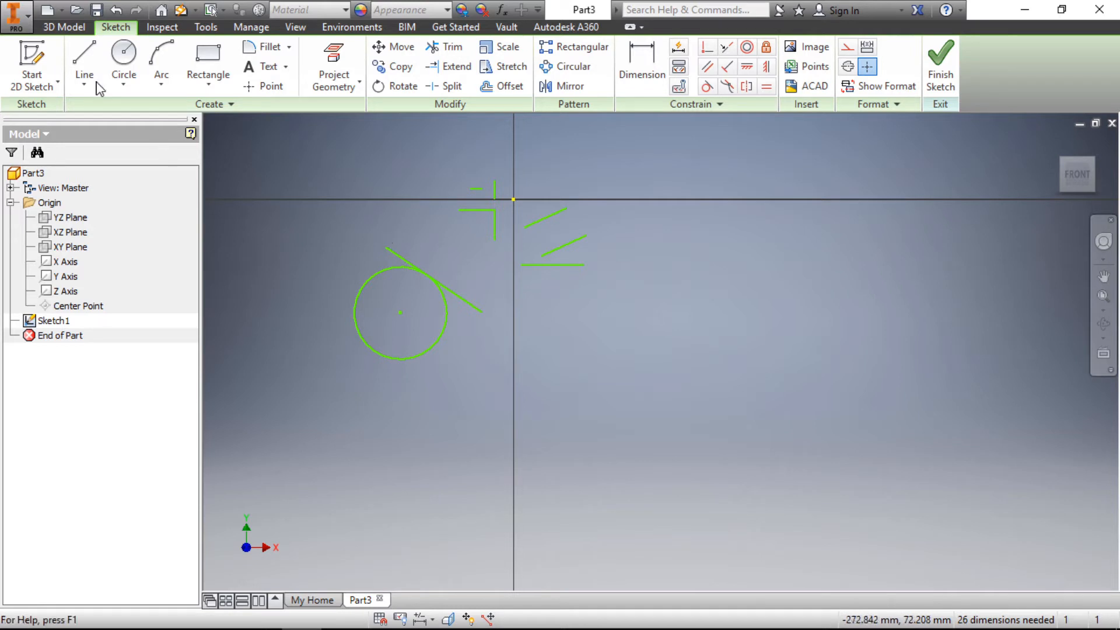
{"action": "left_click", "coordinate": [84, 58]}
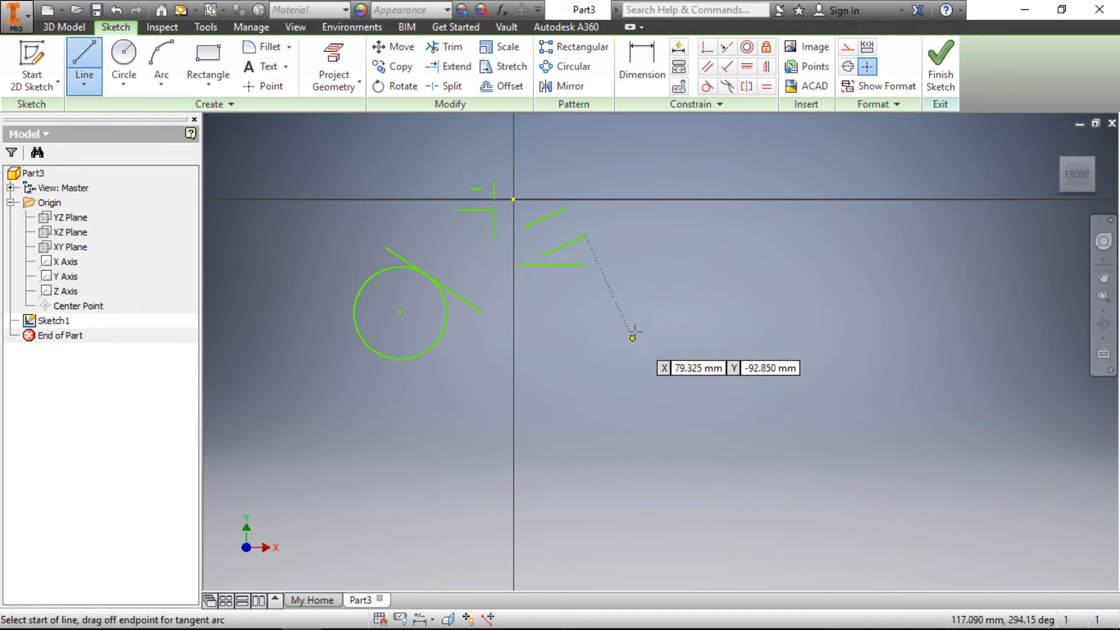
{"action": "left_click", "coordinate": [635, 313]}
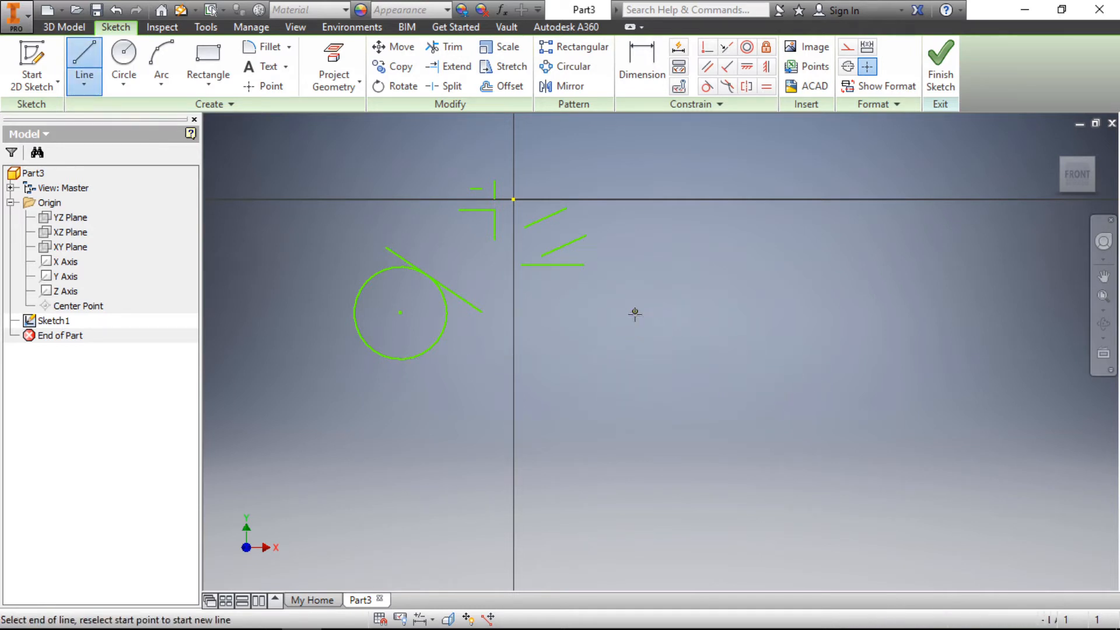
{"action": "left_click", "coordinate": [745, 312]}
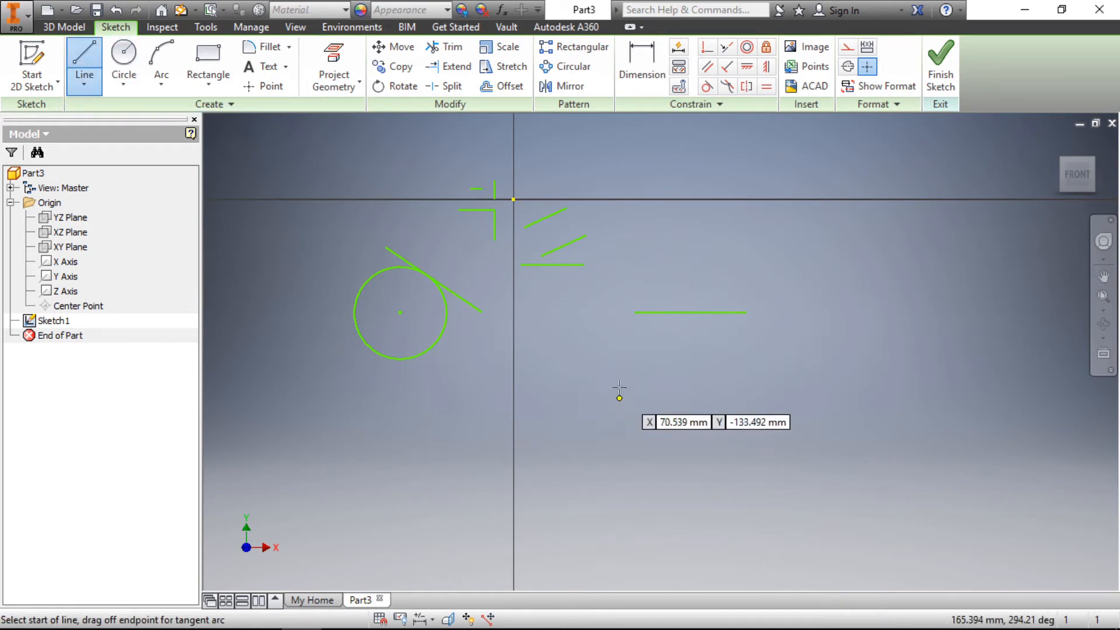
{"action": "left_click", "coordinate": [608, 372]}
{"action": "left_click", "coordinate": [792, 372]}
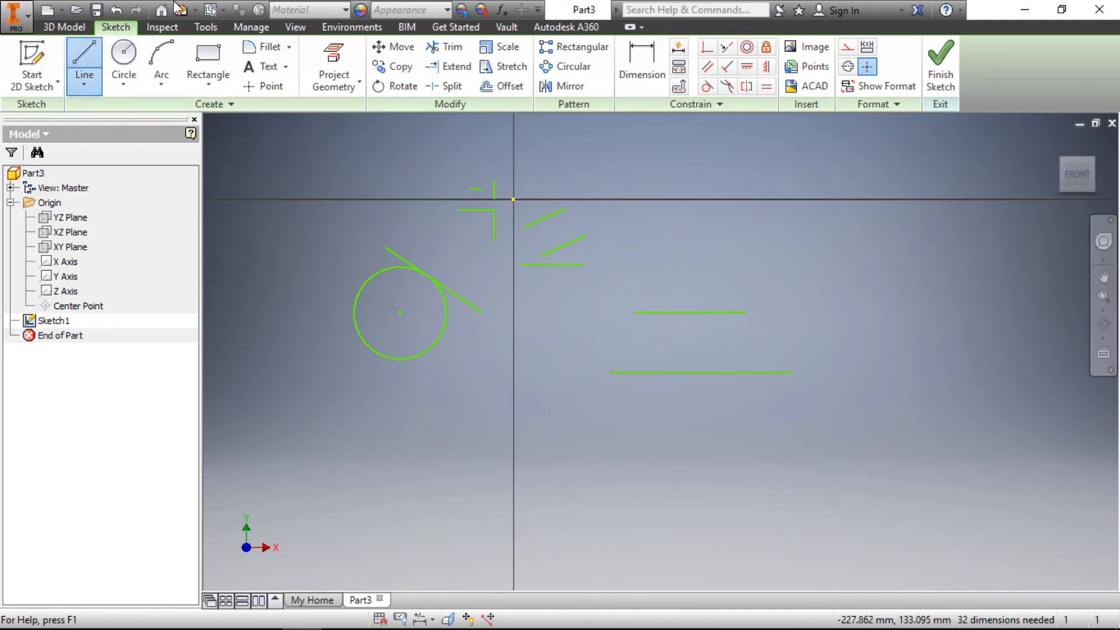
Draw a separate diagonal line rising at roughly 45 degrees, on the positive X side of the two new horizontal lines
{"action": "left_click", "coordinate": [92, 56]}
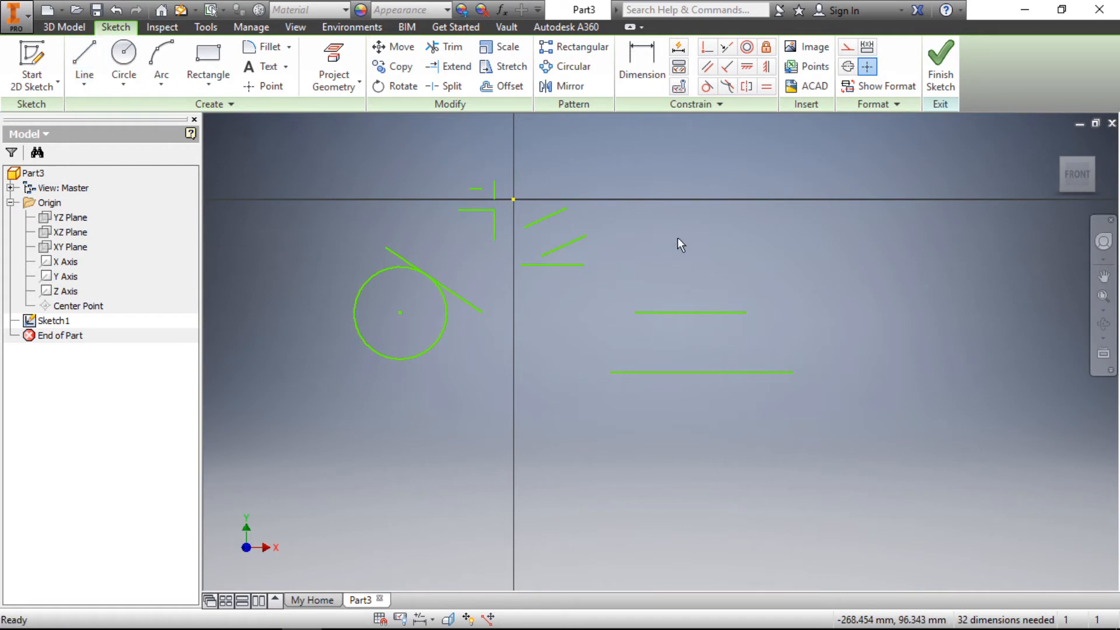
{"action": "left_click", "coordinate": [84, 61]}
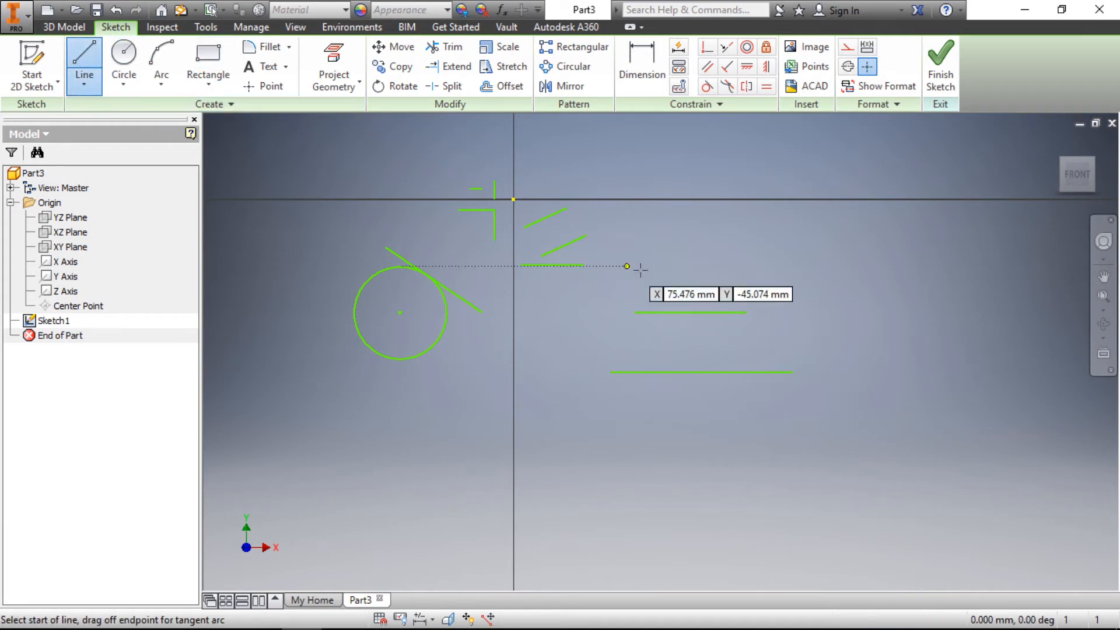
{"action": "left_click", "coordinate": [825, 331]}
{"action": "left_click", "coordinate": [907, 255]}
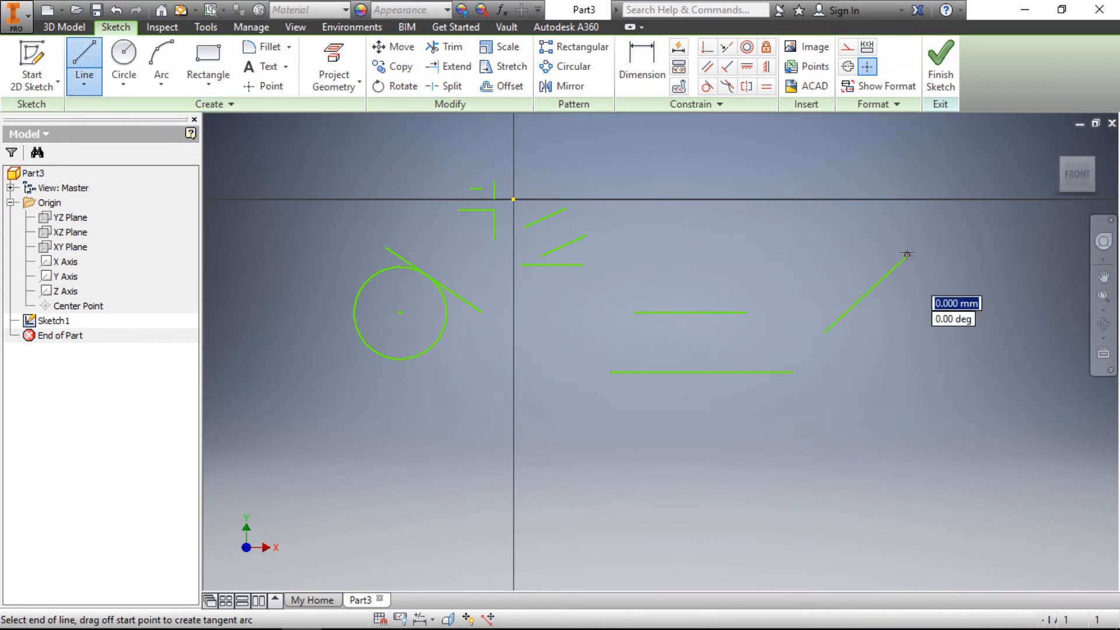
{"action": "key", "text": "Escape"}
{"action": "scroll", "coordinate": [819, 332], "scroll_direction": "up", "scroll_amount": 3}
{"action": "scroll", "coordinate": [834, 350], "scroll_direction": "down", "scroll_amount": 3}
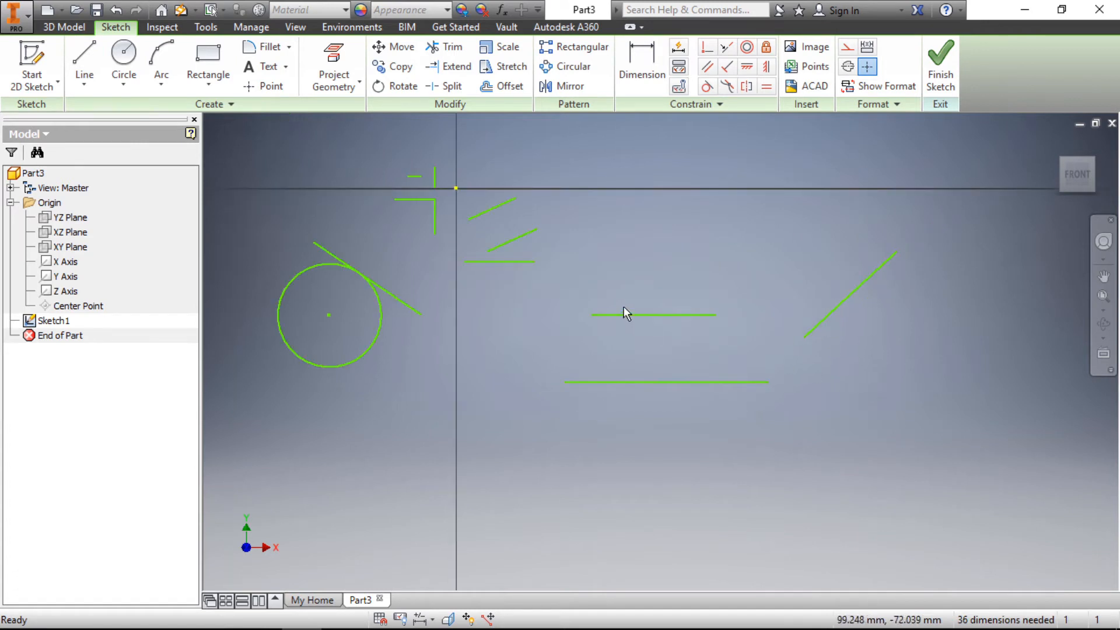
{"action": "left_click", "coordinate": [638, 315]}
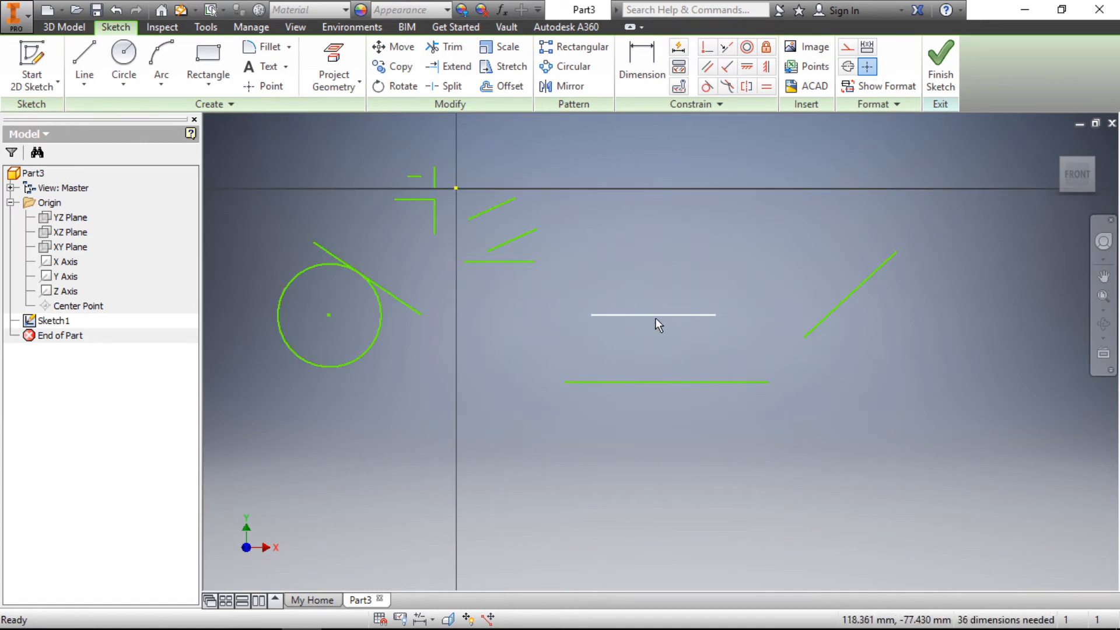
{"action": "left_click", "coordinate": [682, 381]}
{"action": "left_click", "coordinate": [823, 319]}
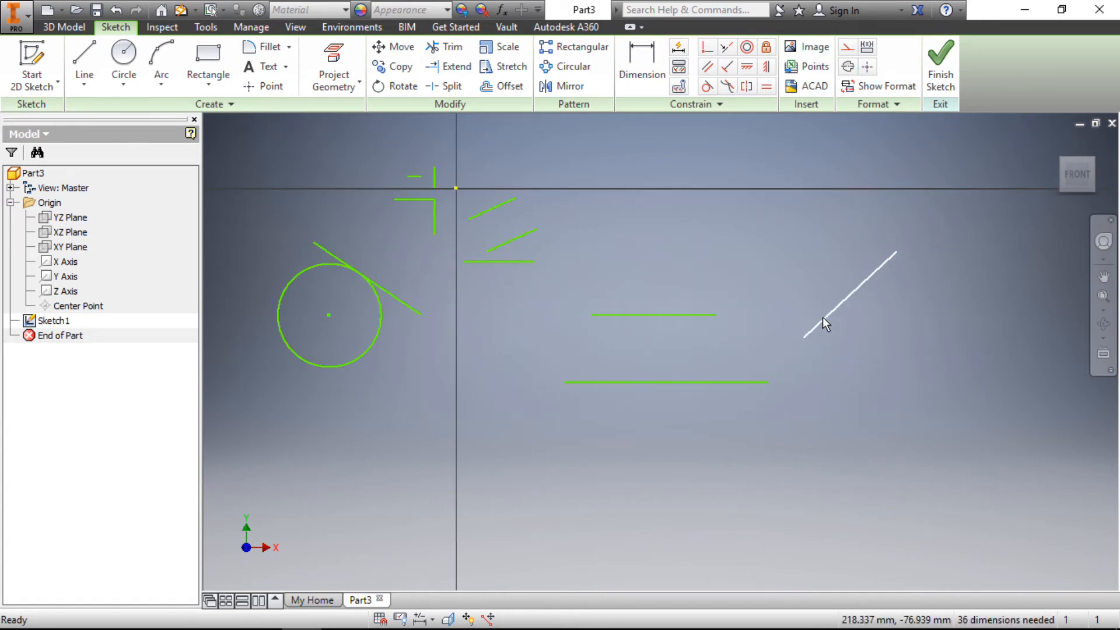
{"action": "key", "text": "Escape"}
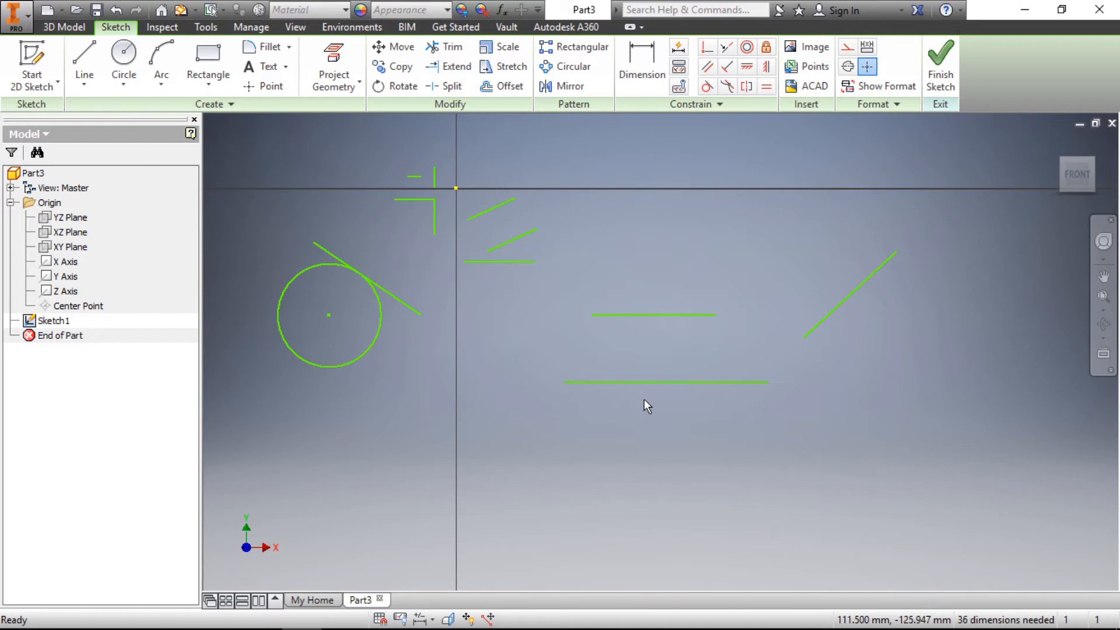
Apply an equal constraint to the two new horizontal lines and the rising diagonal line
{"action": "left_click", "coordinate": [650, 314]}
{"action": "left_click", "coordinate": [685, 382]}
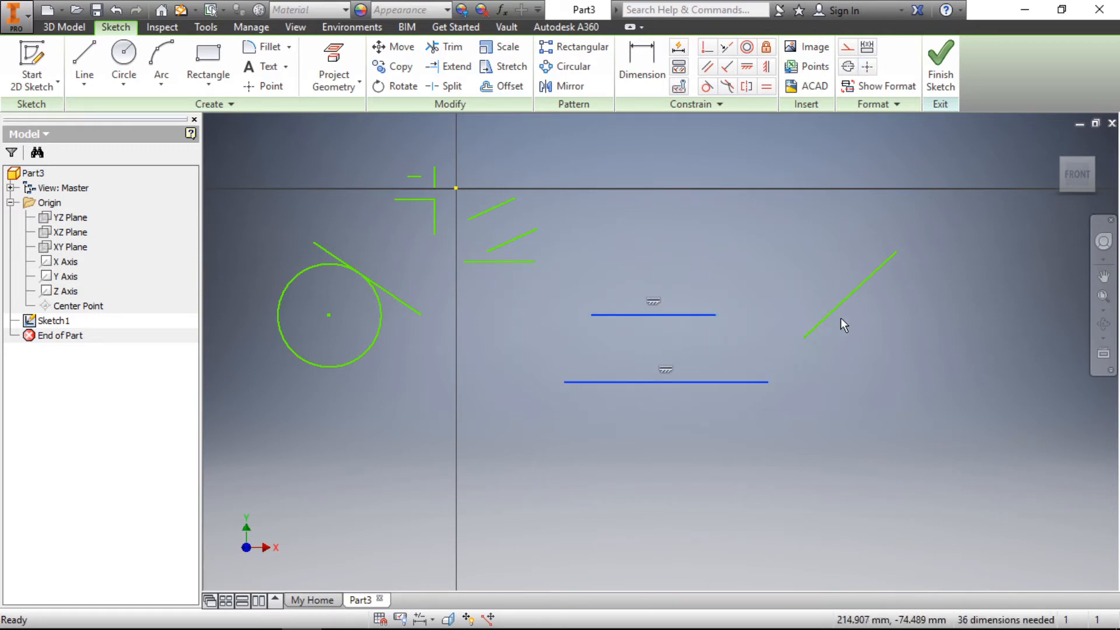
{"action": "left_click", "coordinate": [834, 310]}
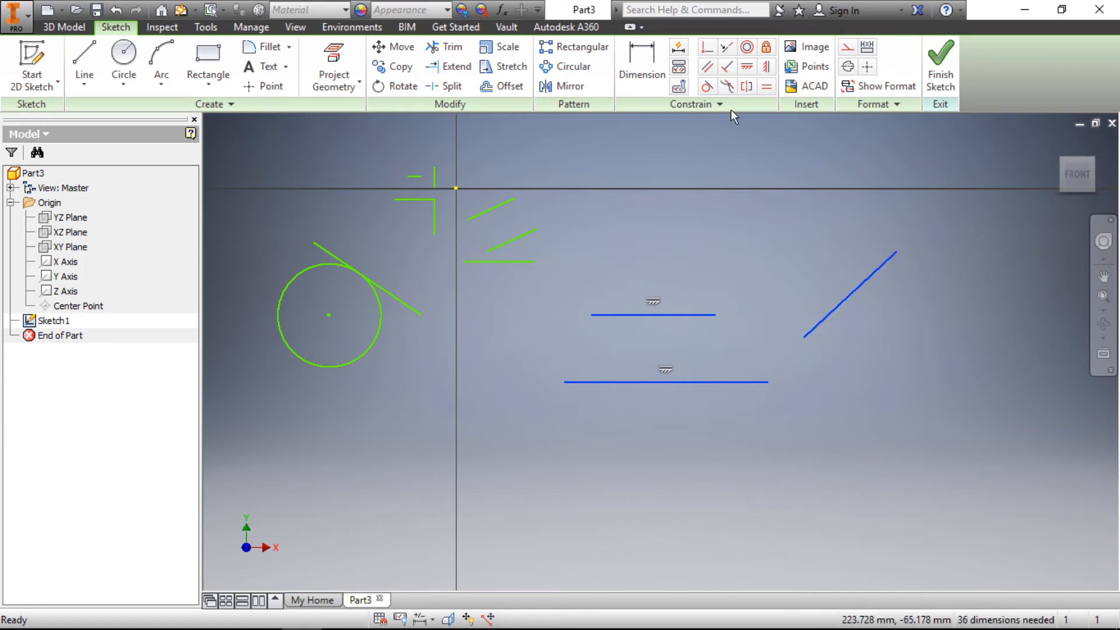
{"action": "left_click", "coordinate": [767, 87]}
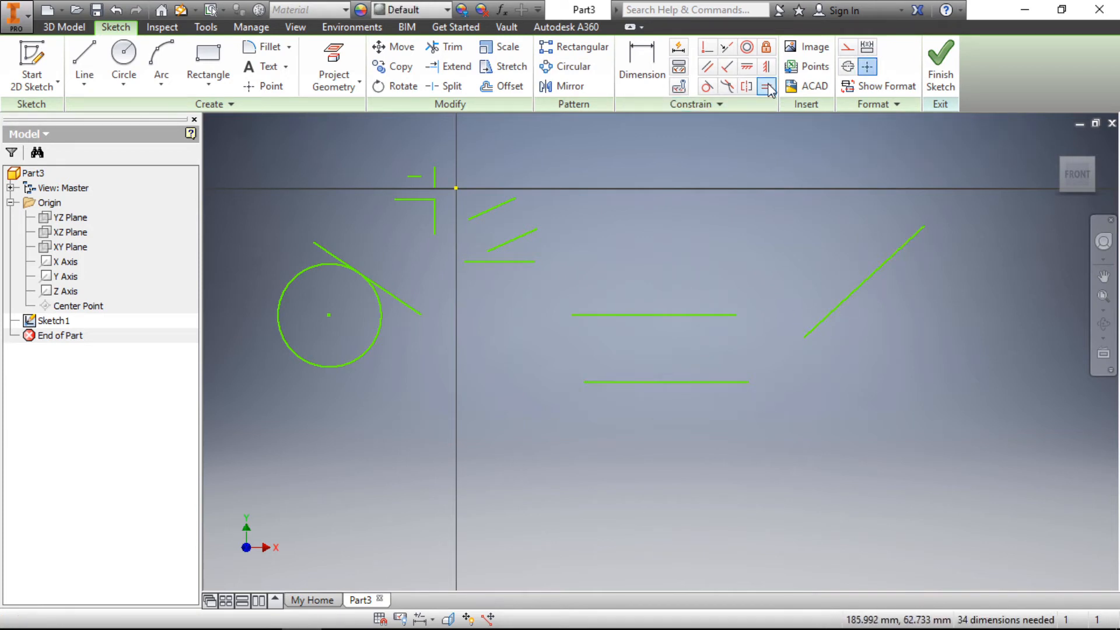
Dimension the upper equal horizontal line's length at its current value, and add a driven length dimension to the lower one
{"action": "left_click", "coordinate": [643, 59]}
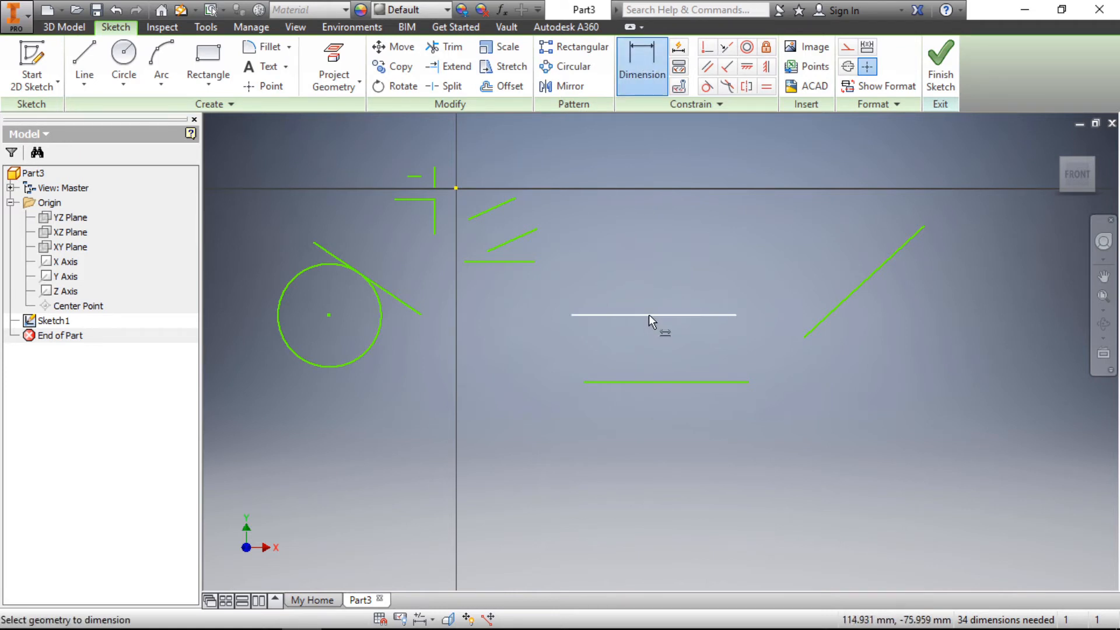
{"action": "left_click", "coordinate": [649, 315]}
{"action": "left_click", "coordinate": [649, 272]}
{"action": "left_click", "coordinate": [707, 334]}
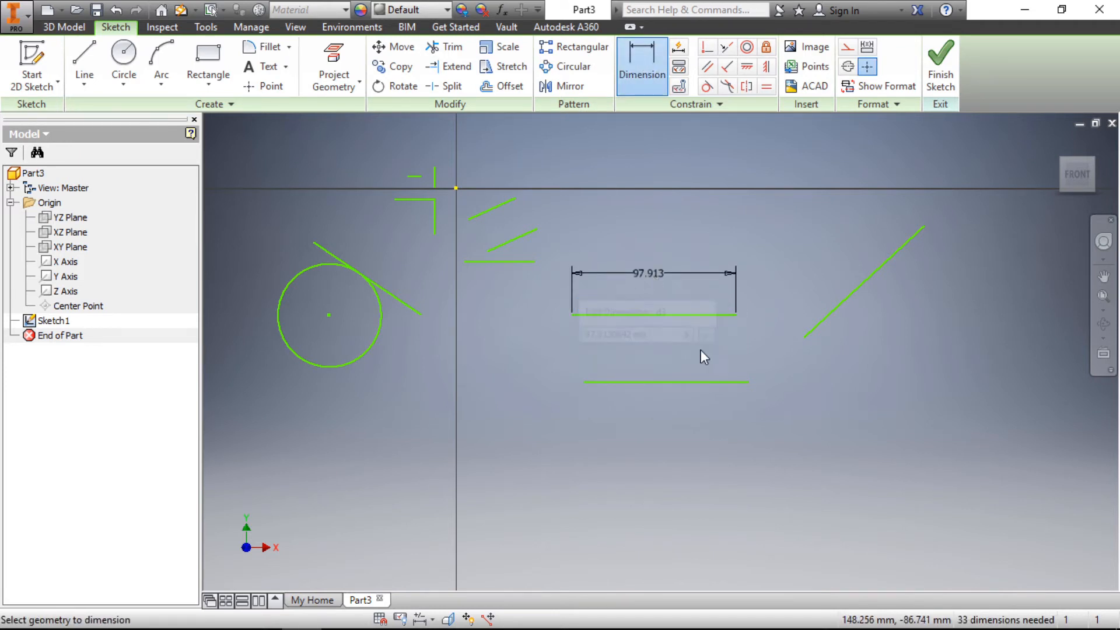
{"action": "left_click", "coordinate": [680, 382]}
{"action": "left_click", "coordinate": [671, 412]}
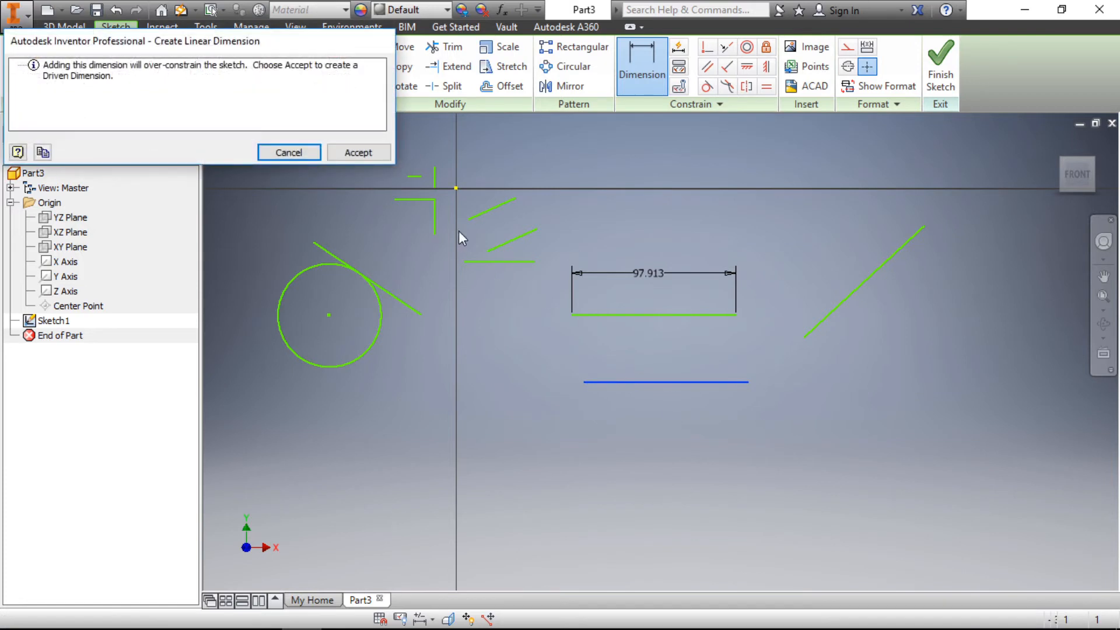
{"action": "left_click", "coordinate": [359, 154]}
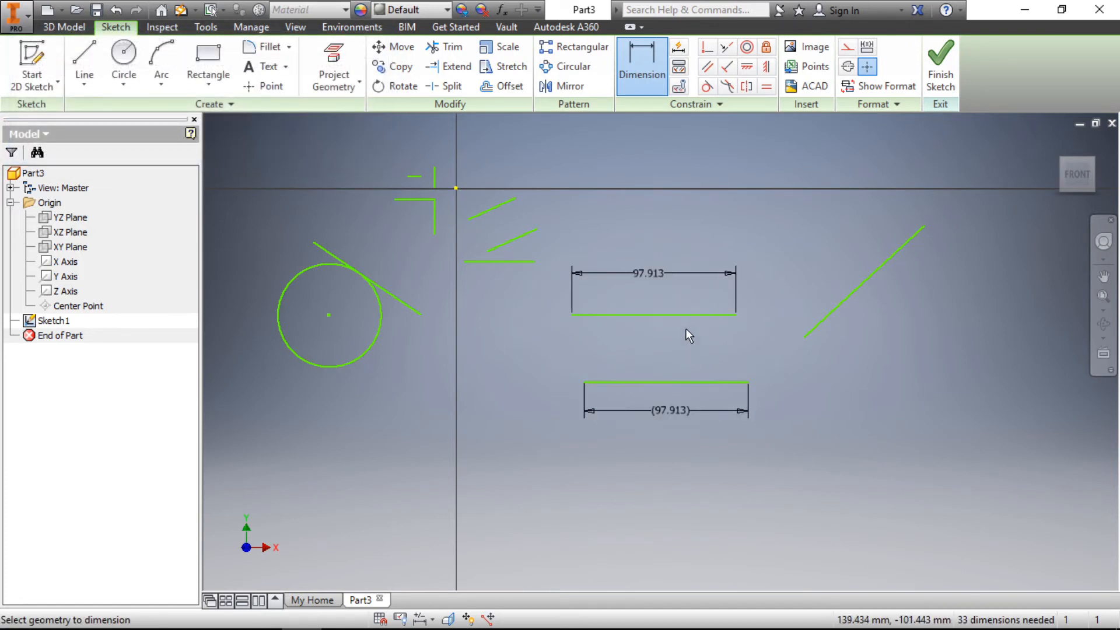
Add an aligned driven length dimension to the rising diagonal line
{"action": "left_click", "coordinate": [855, 289]}
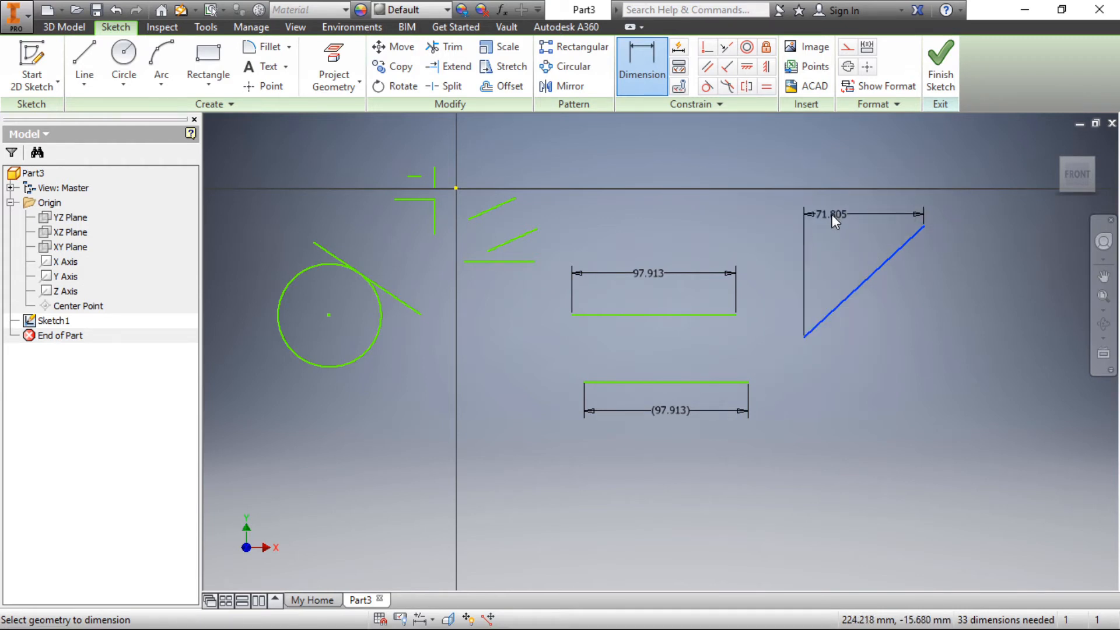
{"action": "right_click", "coordinate": [831, 215]}
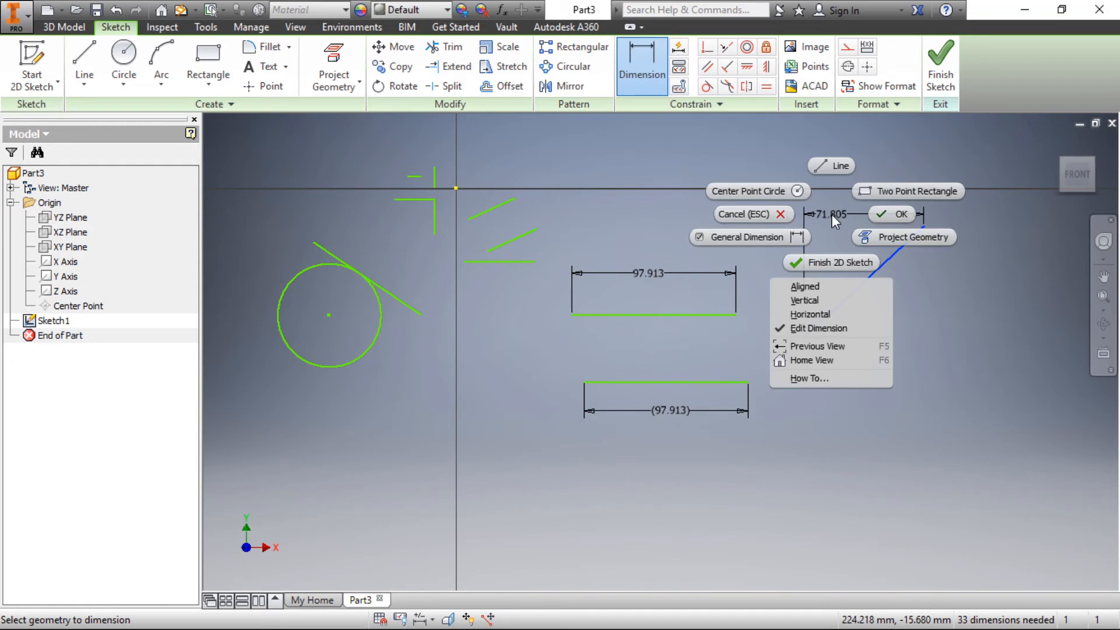
{"action": "left_click", "coordinate": [803, 291]}
{"action": "left_click", "coordinate": [824, 249]}
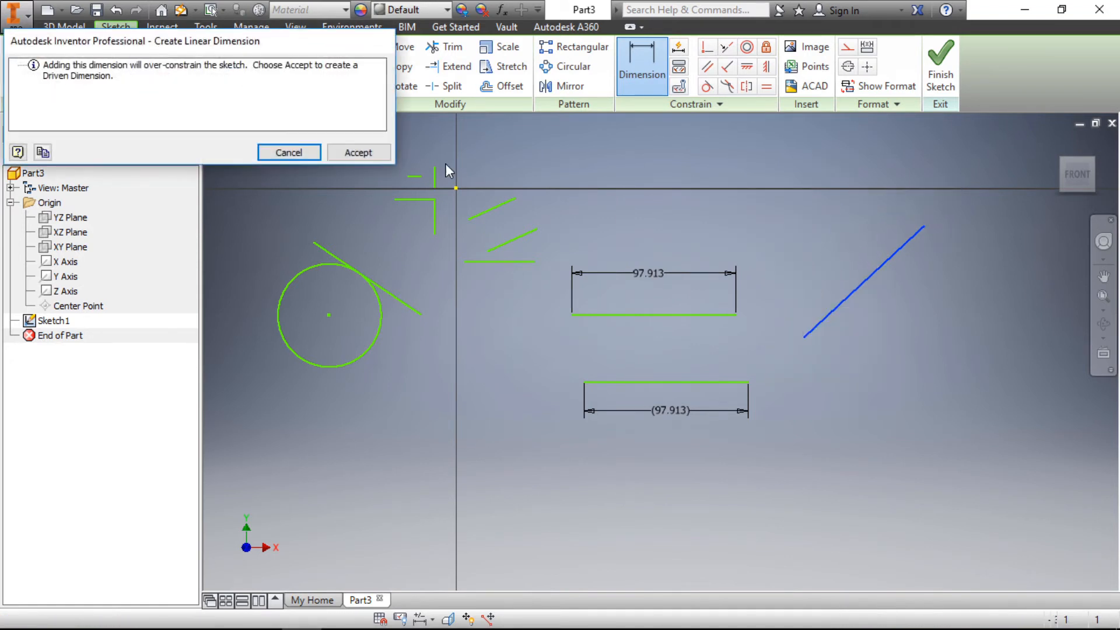
{"action": "left_click", "coordinate": [359, 155]}
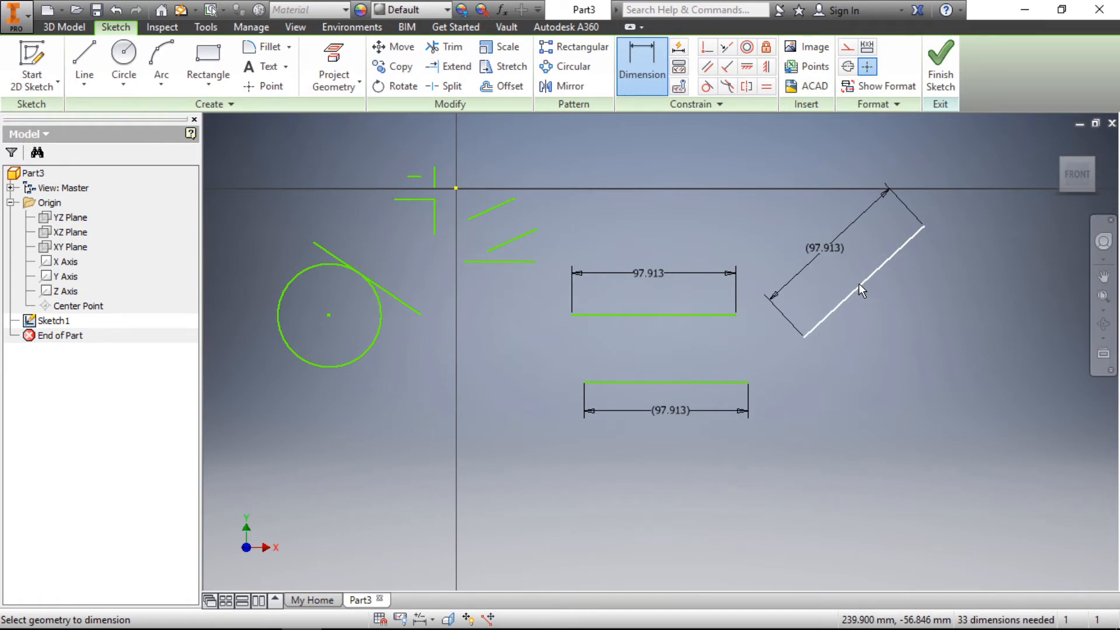
{"action": "key", "text": "Escape"}
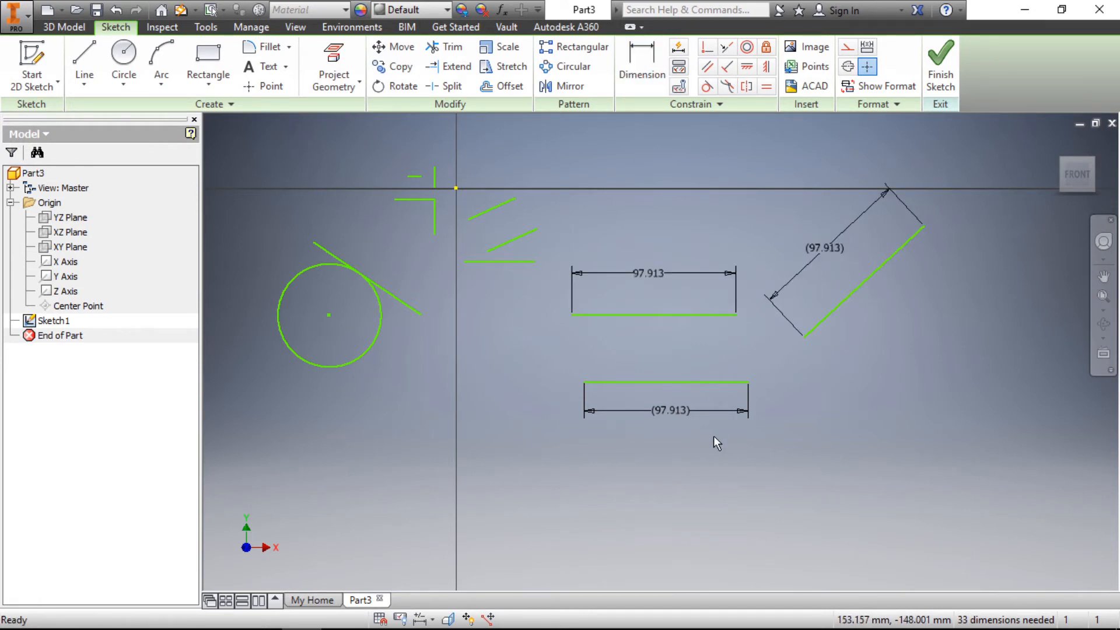
Delete the three length dimensions from the two equal horizontal lines and the rising diagonal line
{"action": "left_click", "coordinate": [650, 274]}
{"action": "key", "text": "Delete"}
{"action": "left_click", "coordinate": [667, 408]}
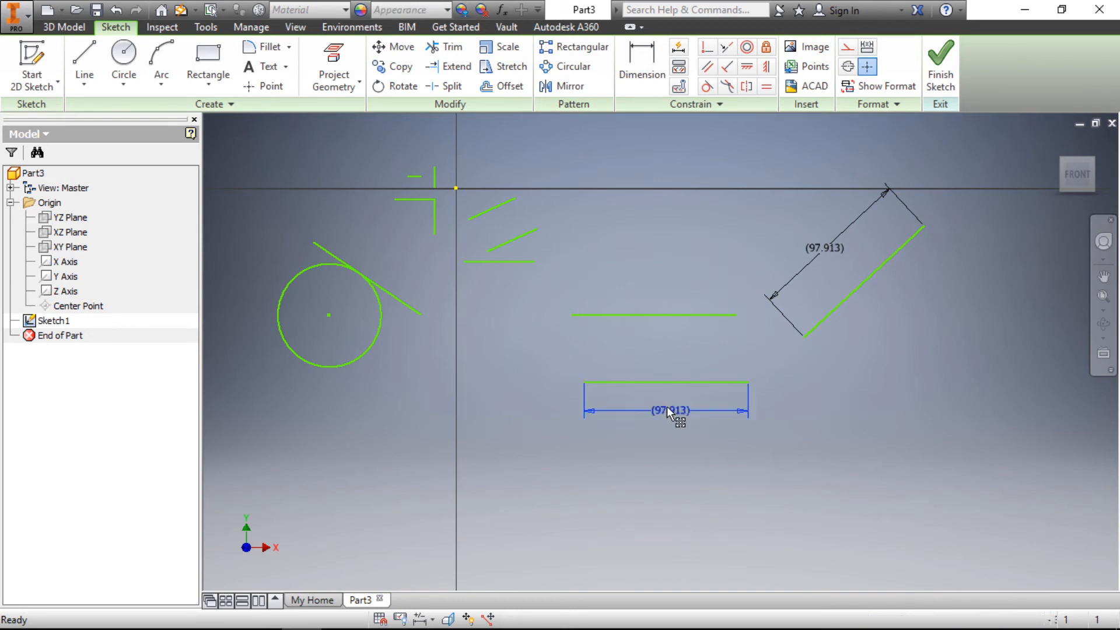
{"action": "key", "text": "Delete"}
{"action": "left_click", "coordinate": [827, 250]}
{"action": "key", "text": "Delete"}
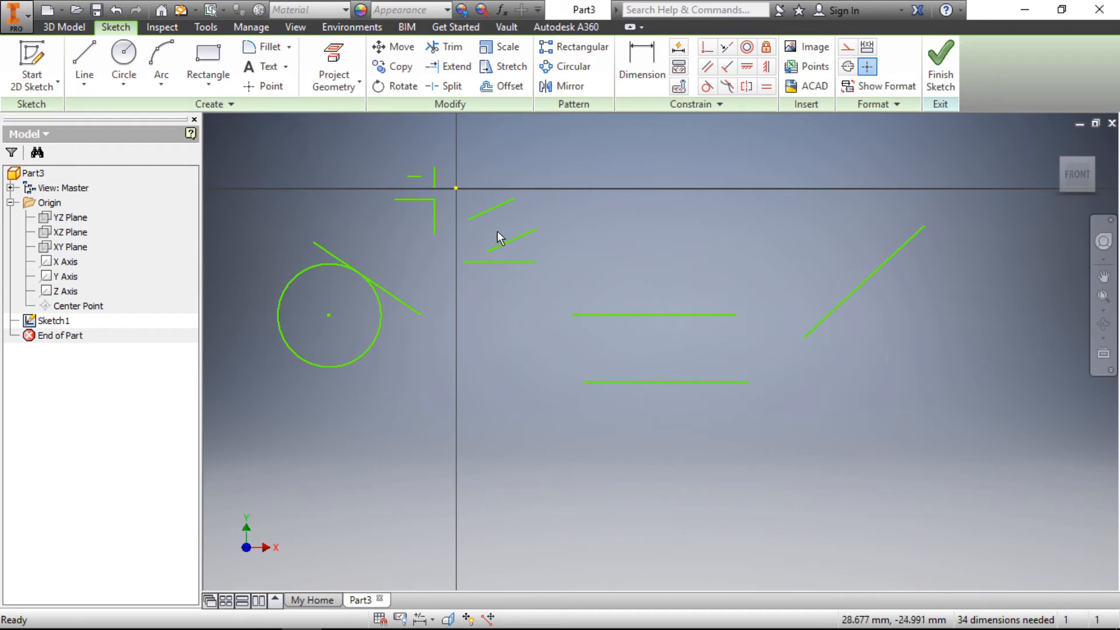
Draw a freehand circle below the two equal horizontal lines
{"action": "left_click", "coordinate": [121, 58]}
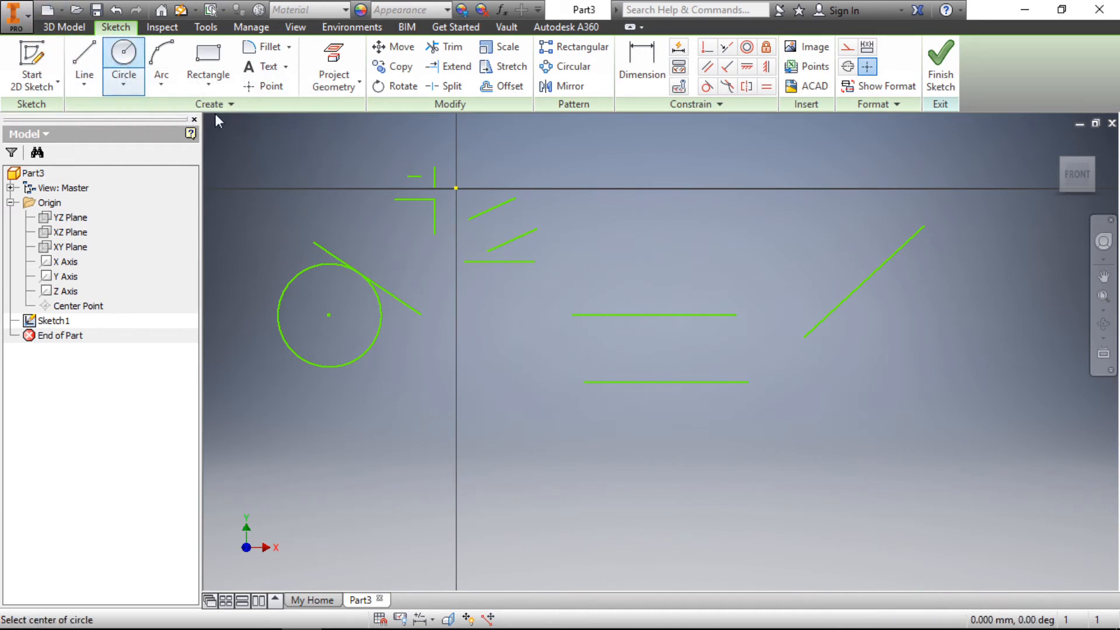
{"action": "left_click", "coordinate": [621, 506]}
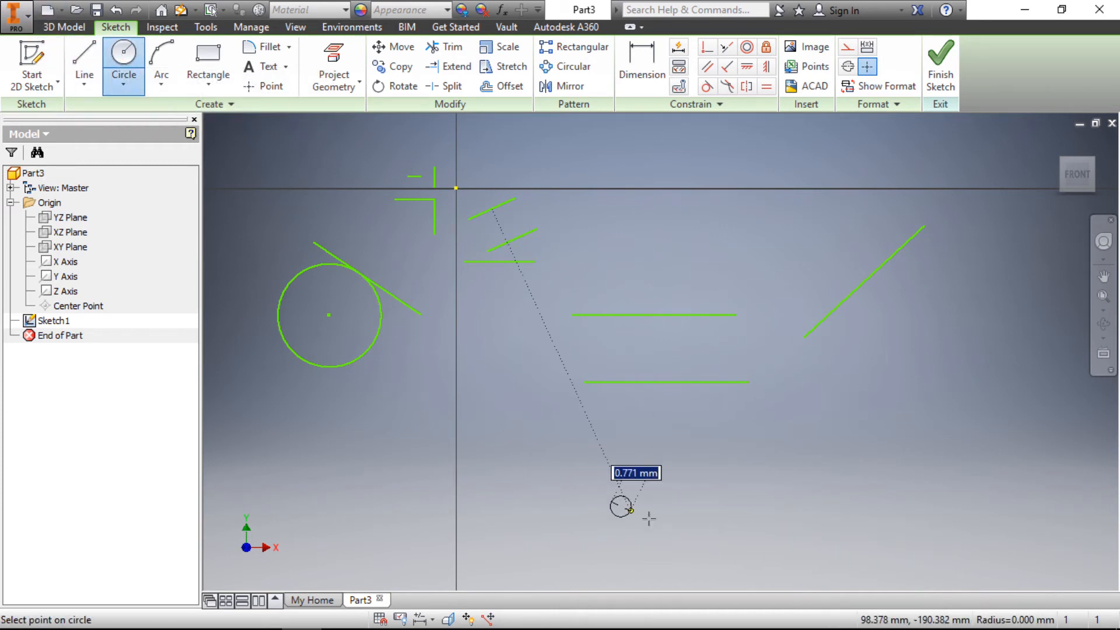
{"action": "left_click", "coordinate": [690, 540]}
{"action": "key", "text": "Escape"}
Draw a separate horizontal line to the upper right of the new circle
{"action": "key", "text": "l"}
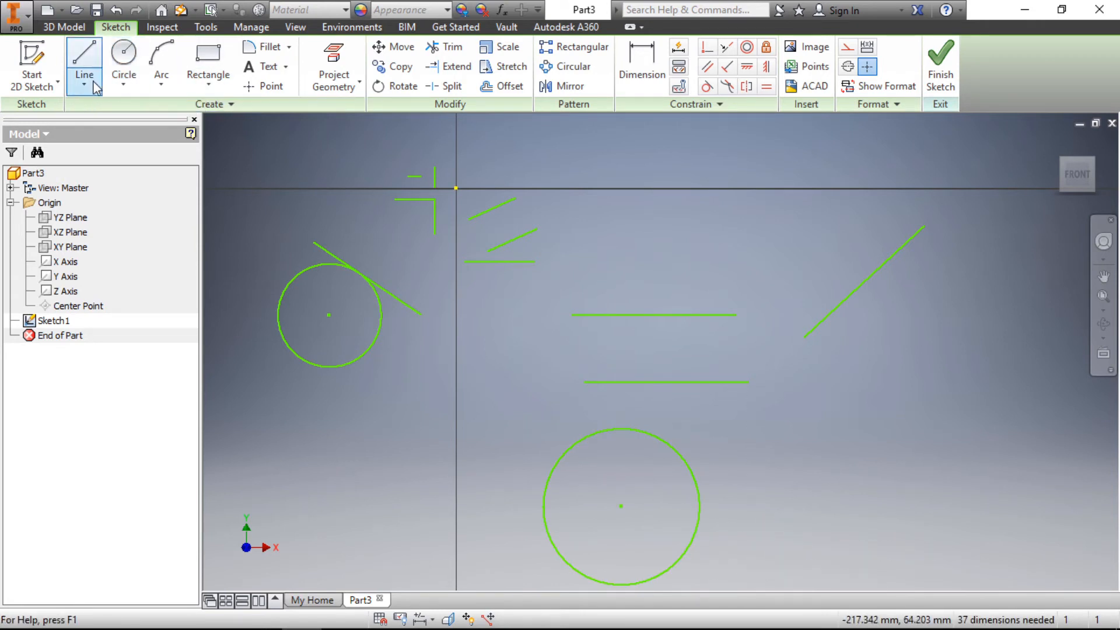
{"action": "left_click", "coordinate": [748, 440]}
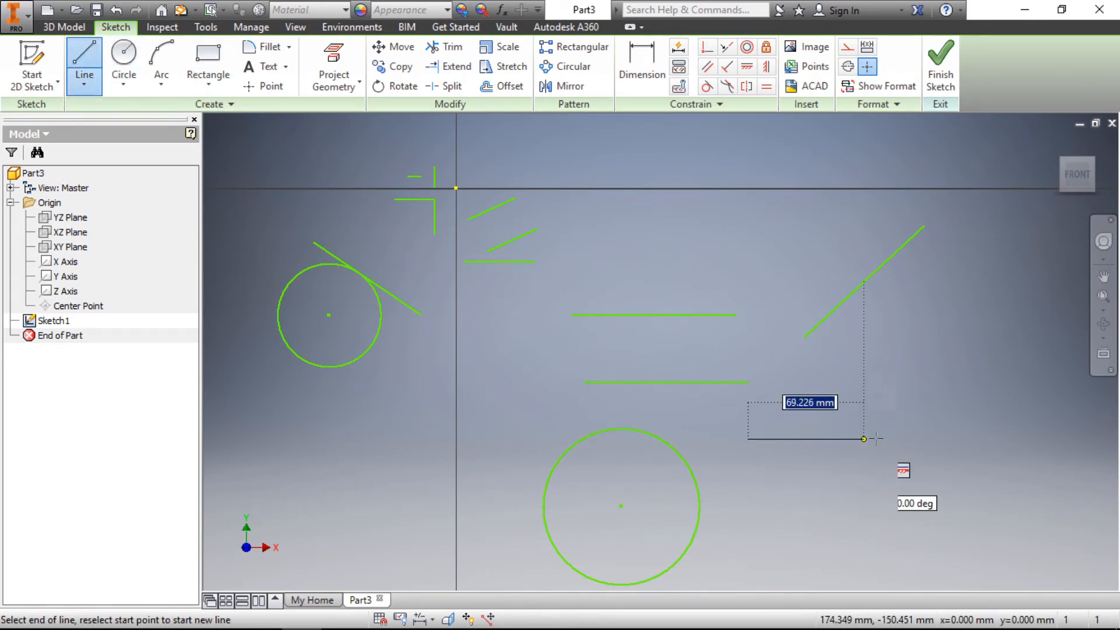
{"action": "left_click", "coordinate": [898, 439]}
{"action": "key", "text": "Escape"}
Move the new circle and its neighbouring horizontal line further down, away from the equal lines
{"action": "scroll", "coordinate": [721, 430], "scroll_direction": "down", "scroll_amount": 2}
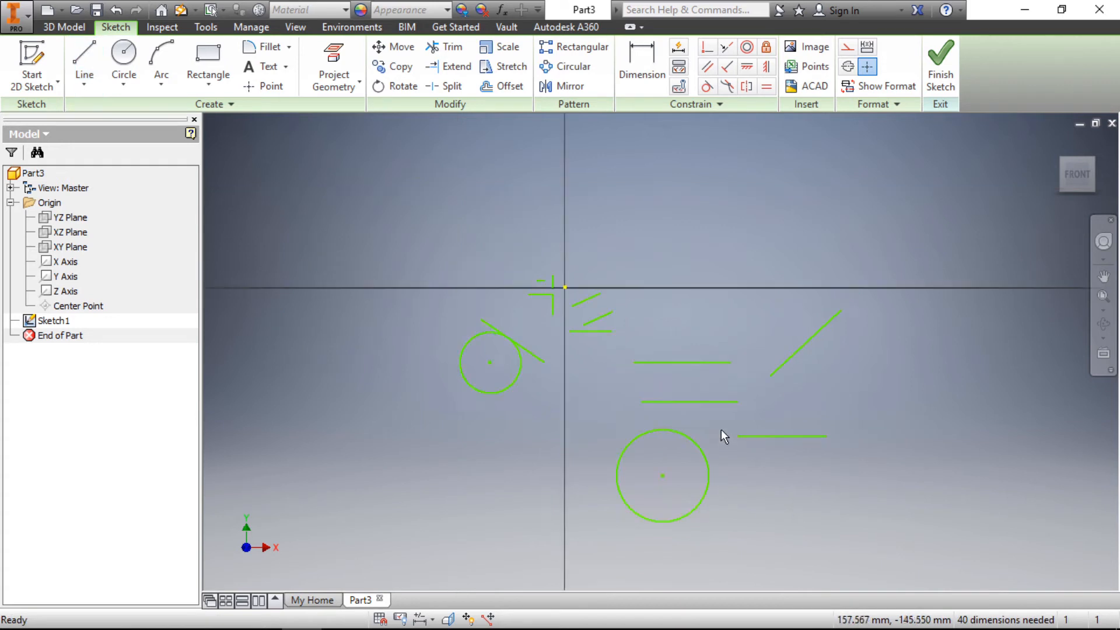
{"action": "scroll", "coordinate": [732, 485], "scroll_direction": "up", "scroll_amount": 3}
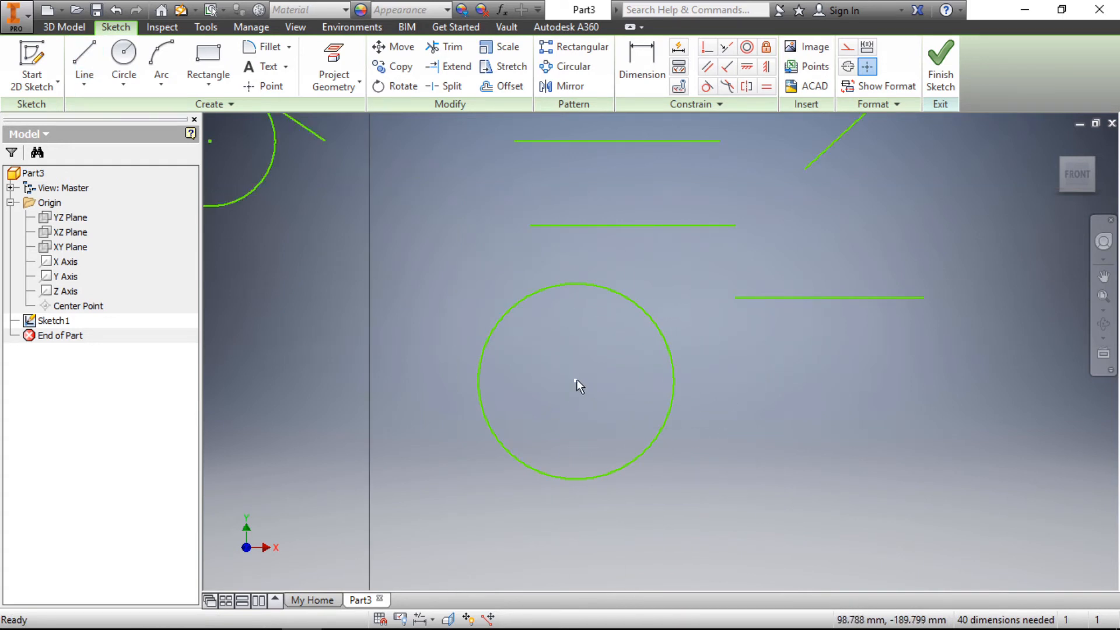
{"action": "left_click_drag", "start_coordinate": [577, 385], "coordinate": [581, 424]}
{"action": "left_click_drag", "start_coordinate": [797, 298], "coordinate": [801, 395]}
{"action": "left_click", "coordinate": [666, 376]}
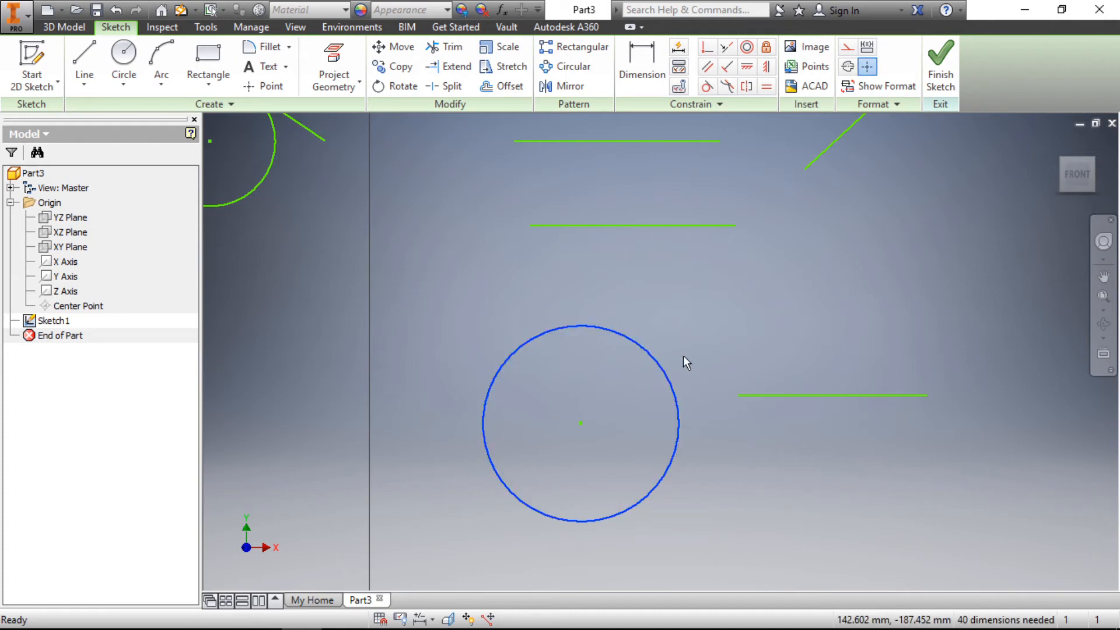
{"action": "left_click", "coordinate": [768, 314]}
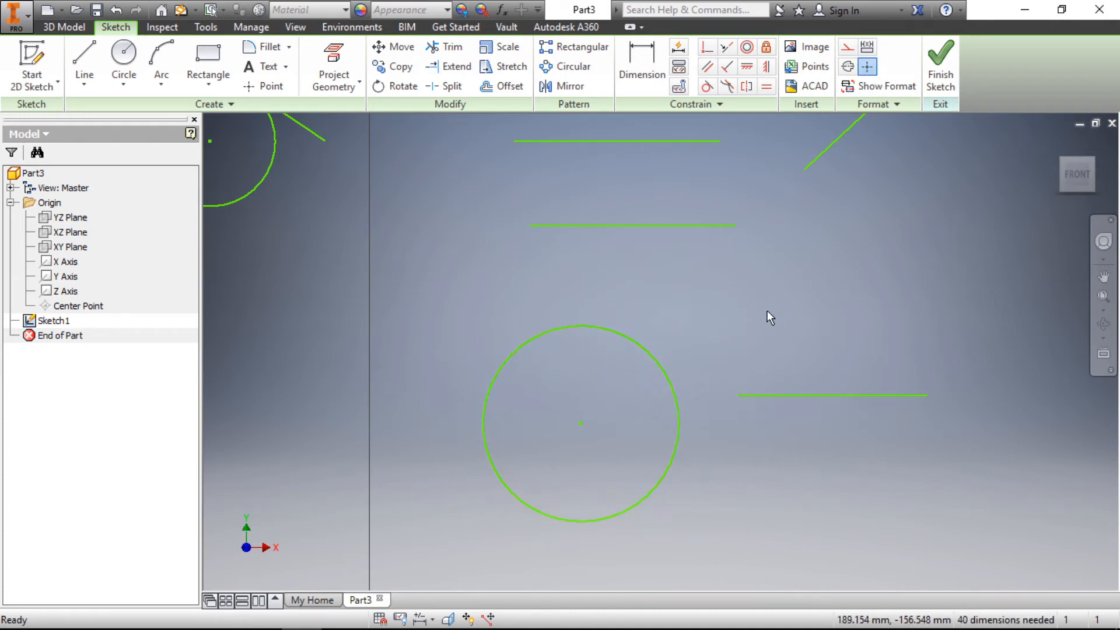
Apply a coincident constraint between the circle's centre point and the left endpoint of the adjacent horizontal line
{"action": "left_click", "coordinate": [581, 423]}
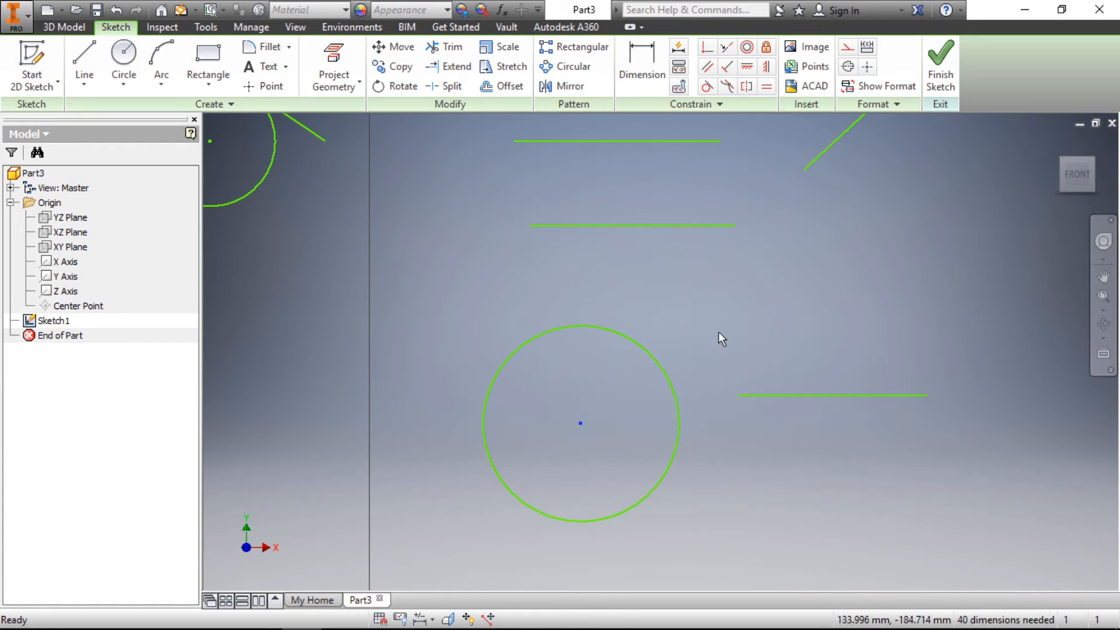
{"action": "left_click", "coordinate": [738, 395], "text": "ctrl"}
{"action": "left_click", "coordinate": [580, 422]}
{"action": "left_click", "coordinate": [738, 395], "text": "ctrl"}
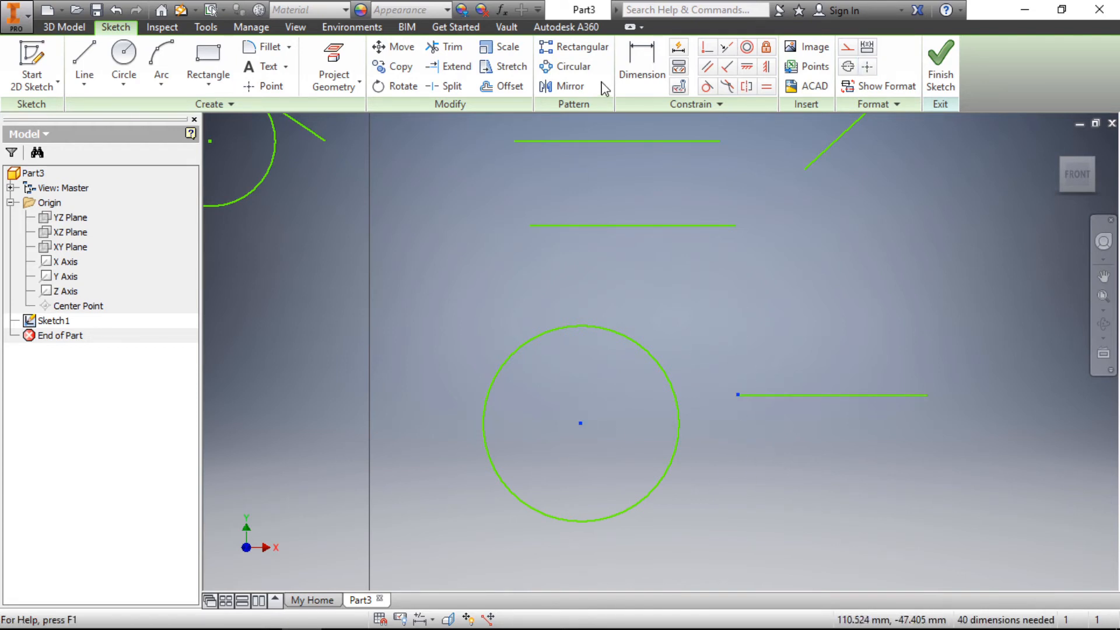
{"action": "left_click", "coordinate": [707, 52]}
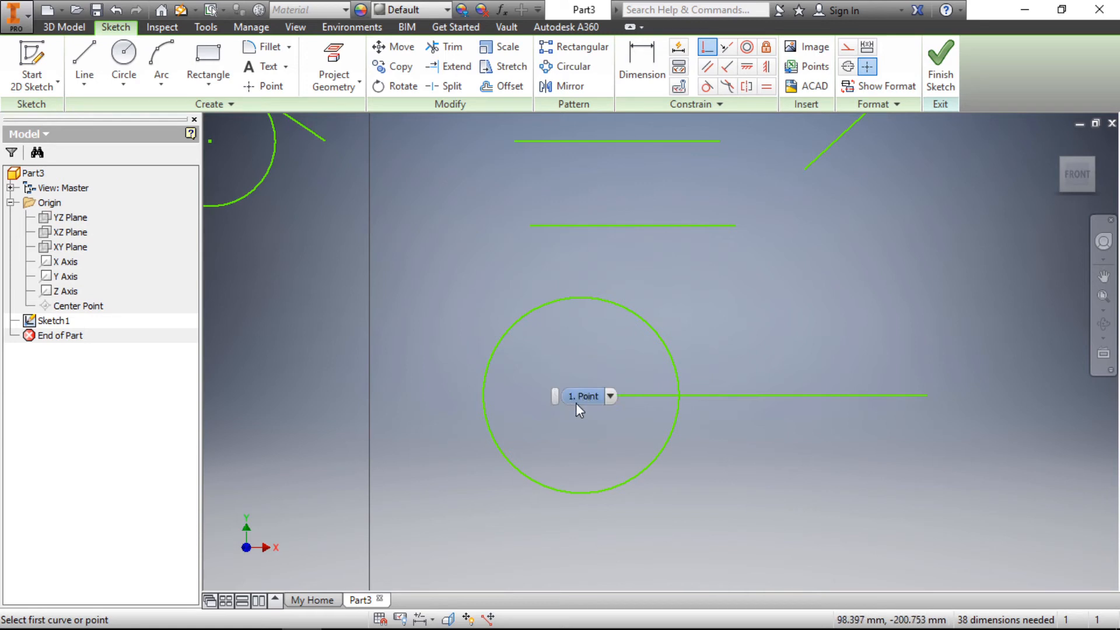
{"action": "key", "text": "Escape"}
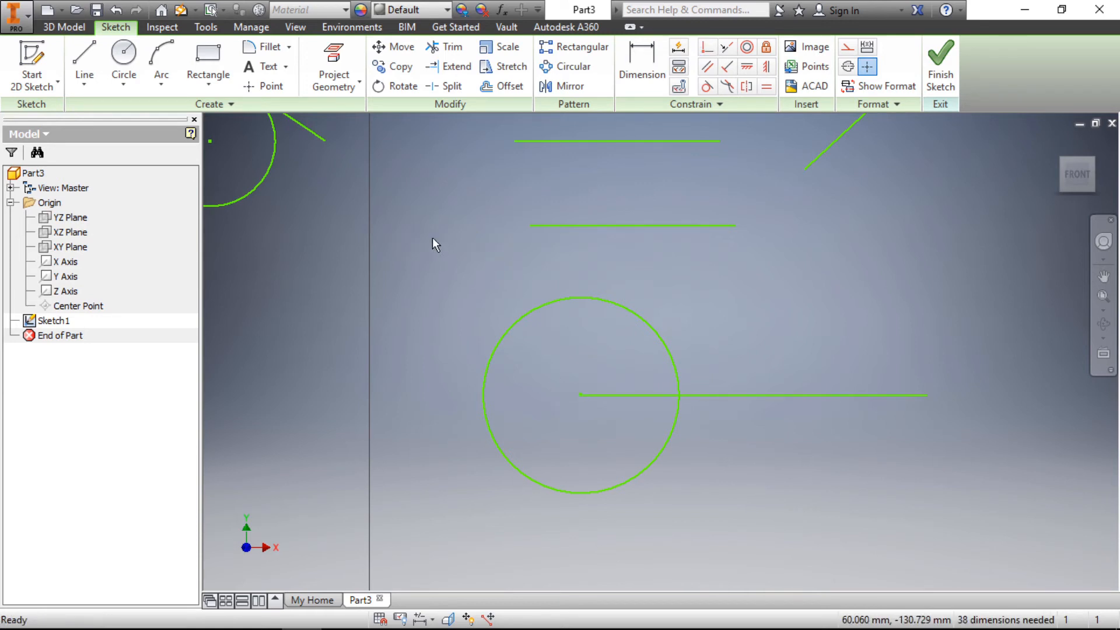
Draw a short horizontal line in the empty area to the right of the circle and its attached line
{"action": "scroll", "coordinate": [430, 235], "scroll_direction": "down", "scroll_amount": 4}
{"action": "scroll", "coordinate": [668, 307], "scroll_direction": "up", "scroll_amount": 3}
{"action": "left_click", "coordinate": [85, 63]}
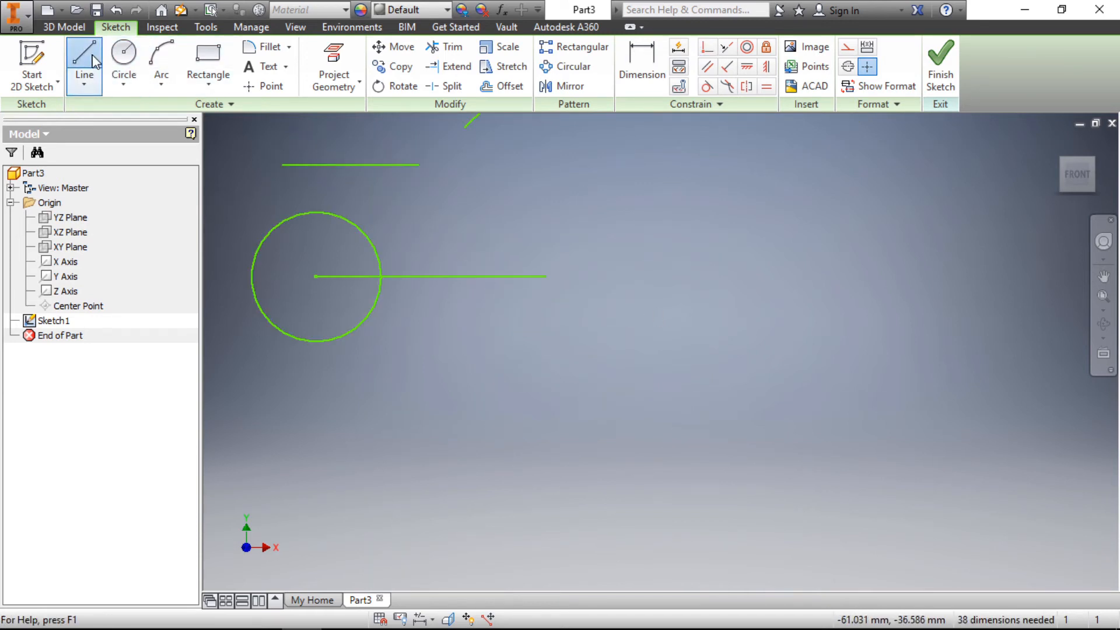
{"action": "left_click", "coordinate": [608, 240]}
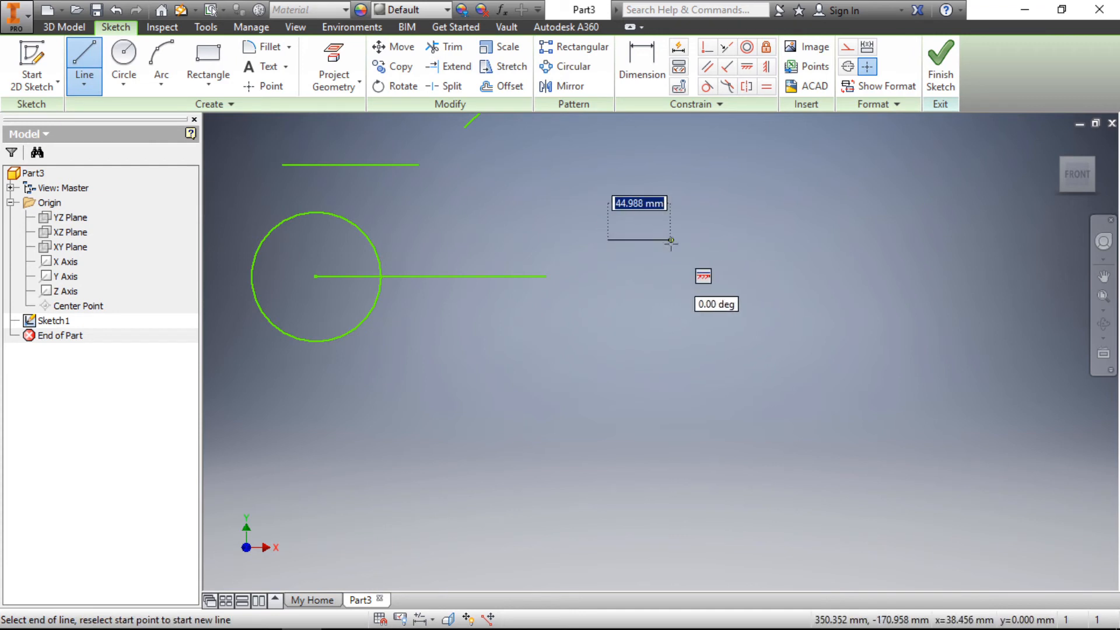
{"action": "left_click", "coordinate": [709, 240]}
{"action": "key", "text": "Escape"}
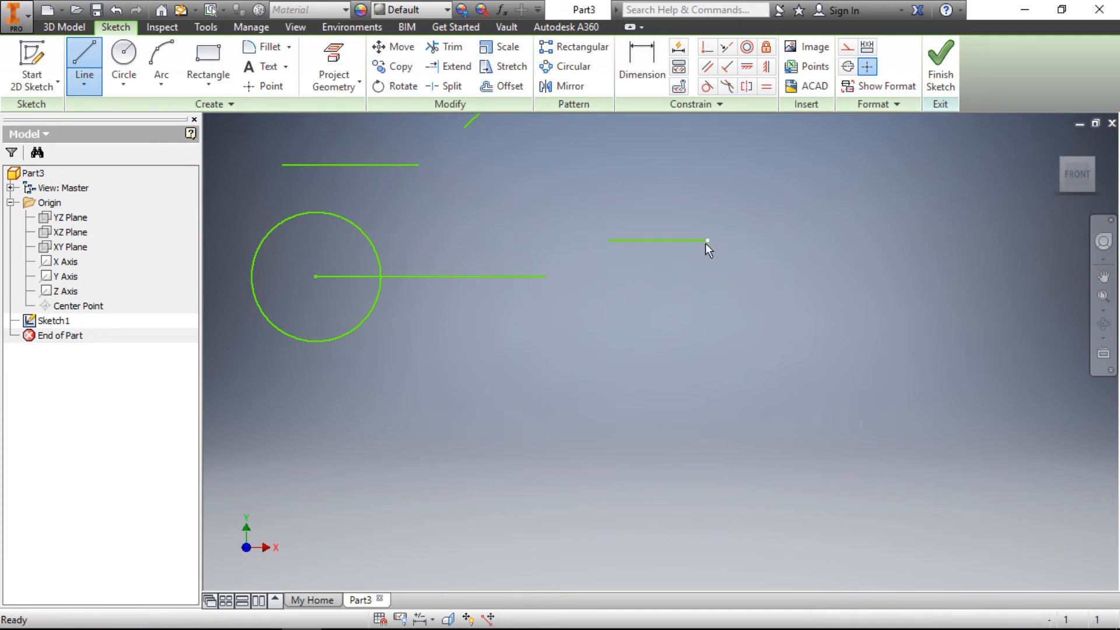
Draw a second horizontal line to the right of the new one and slightly lower
{"action": "left_click", "coordinate": [84, 63]}
{"action": "left_click", "coordinate": [734, 263]}
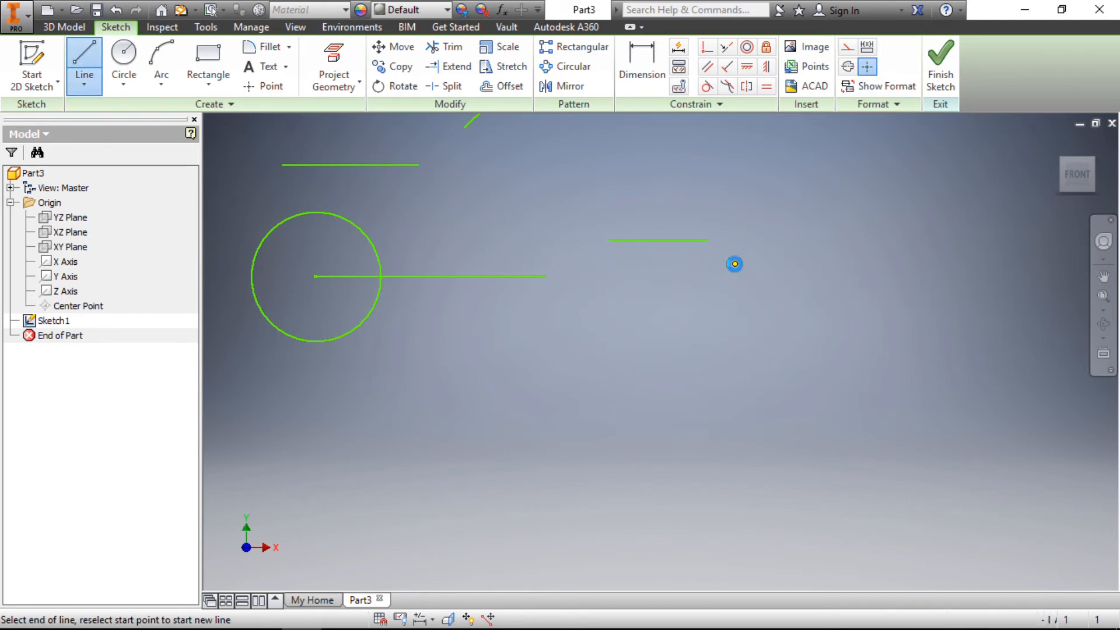
{"action": "left_click", "coordinate": [845, 261]}
{"action": "key", "text": "Escape"}
{"action": "scroll", "coordinate": [745, 234], "scroll_direction": "down", "scroll_amount": 5}
{"action": "scroll", "coordinate": [757, 240], "scroll_direction": "up", "scroll_amount": 3}
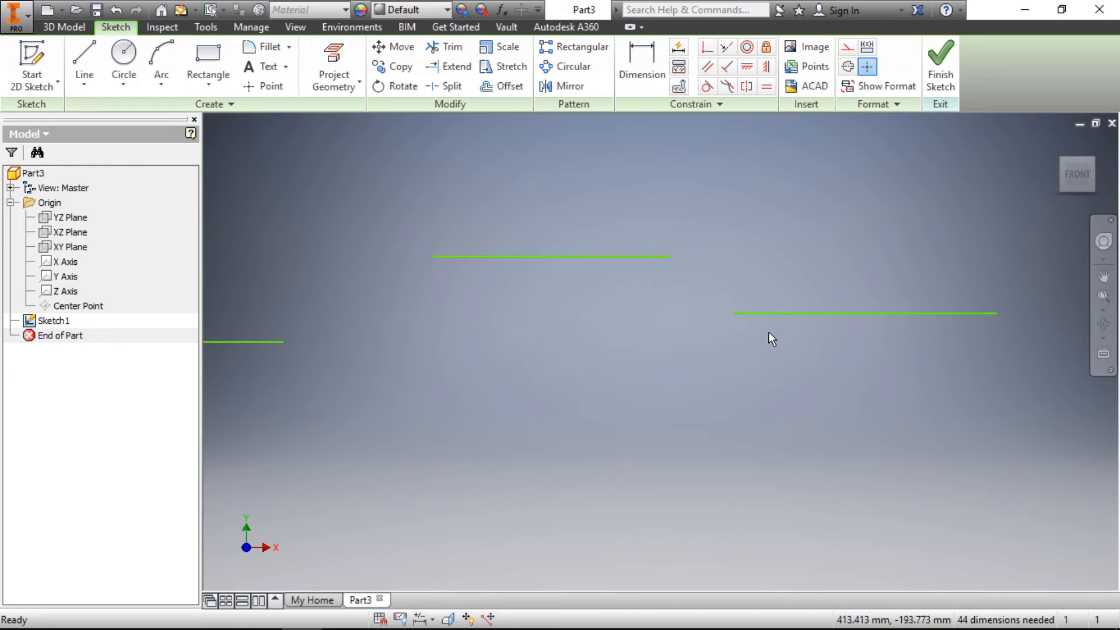
Apply a collinear constraint to the two new horizontal lines
{"action": "left_click", "coordinate": [604, 257]}
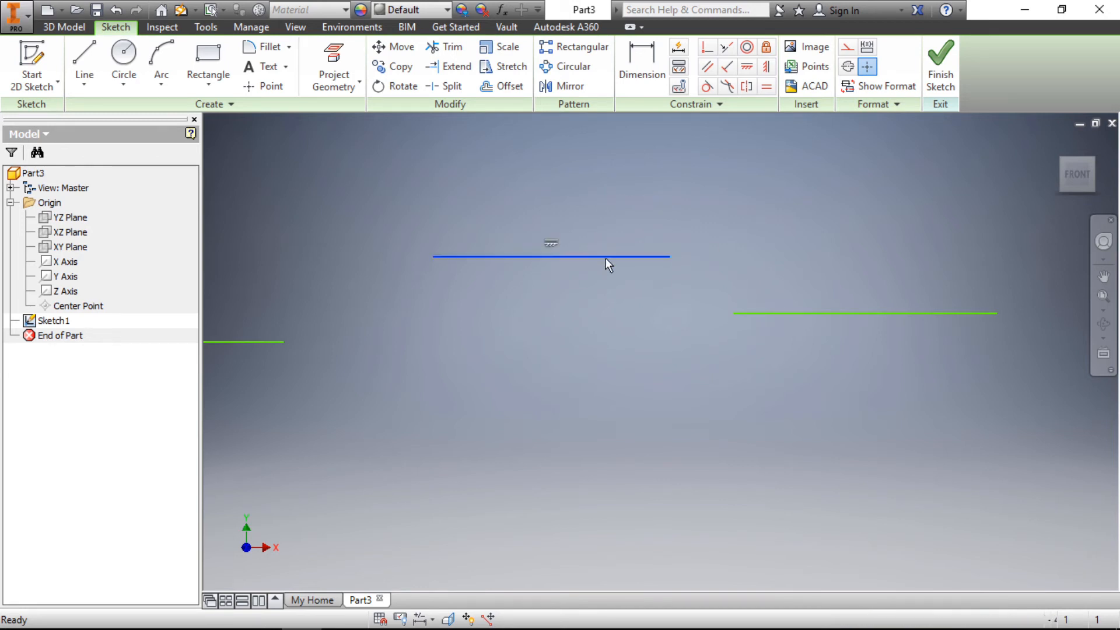
{"action": "left_click", "coordinate": [744, 313], "text": "ctrl"}
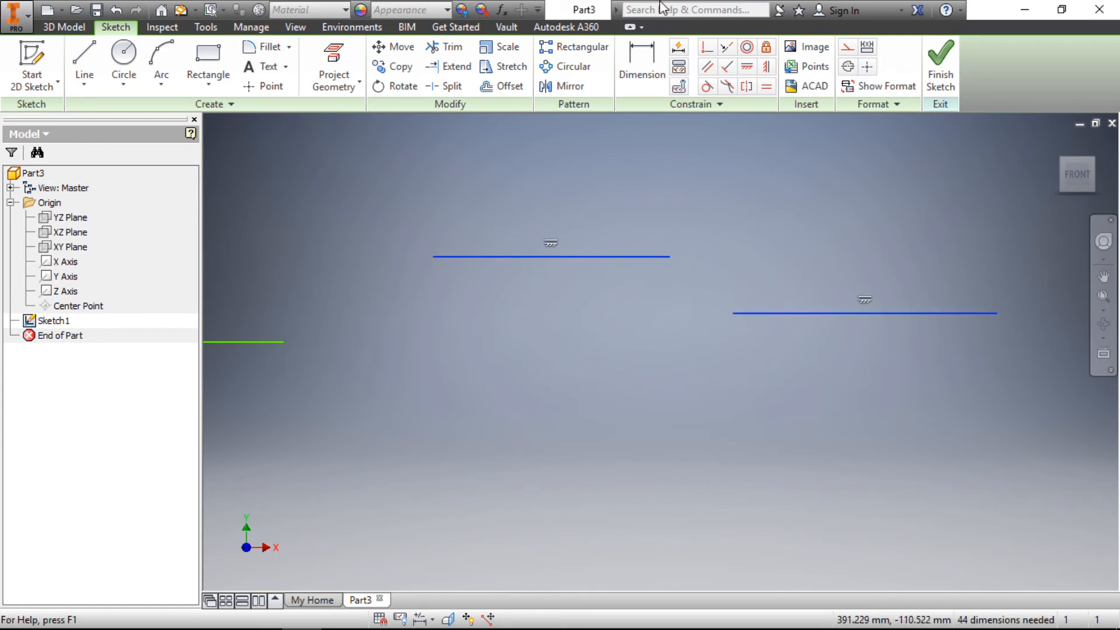
{"action": "left_click", "coordinate": [727, 49]}
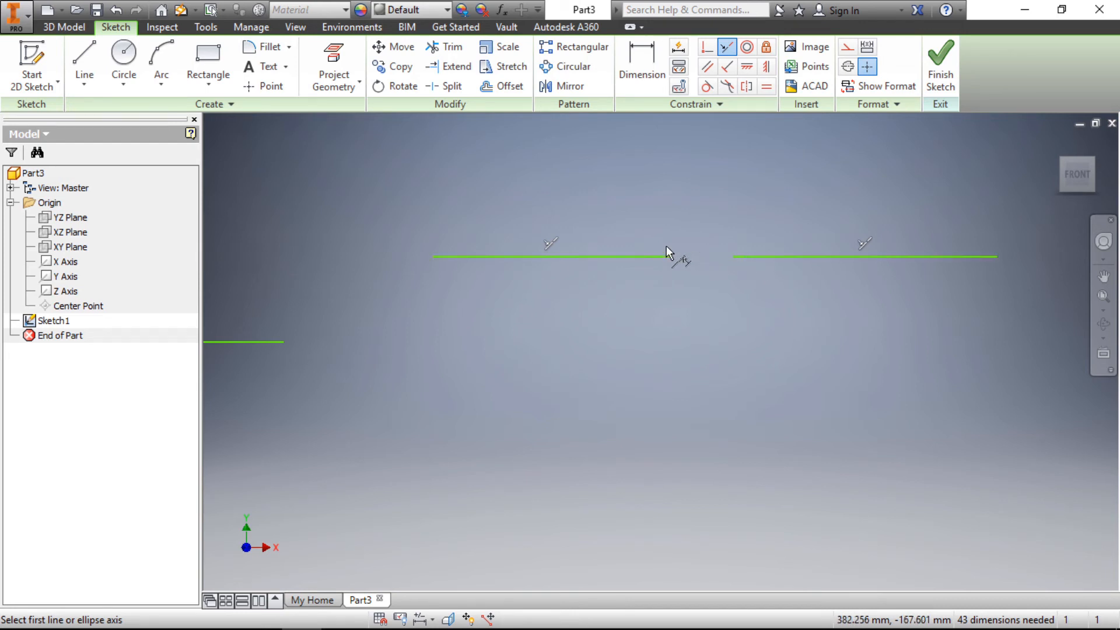
{"action": "key", "text": "Escape"}
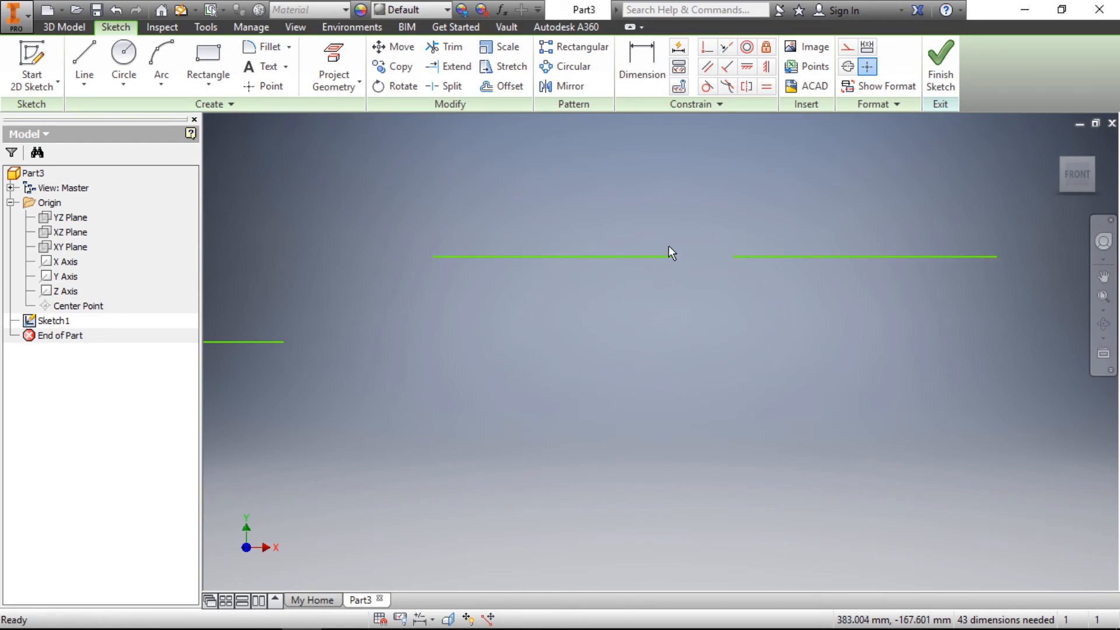
Draw a vertical line below the gap between the two collinear lines
{"action": "left_click", "coordinate": [84, 56]}
{"action": "left_click", "coordinate": [695, 342]}
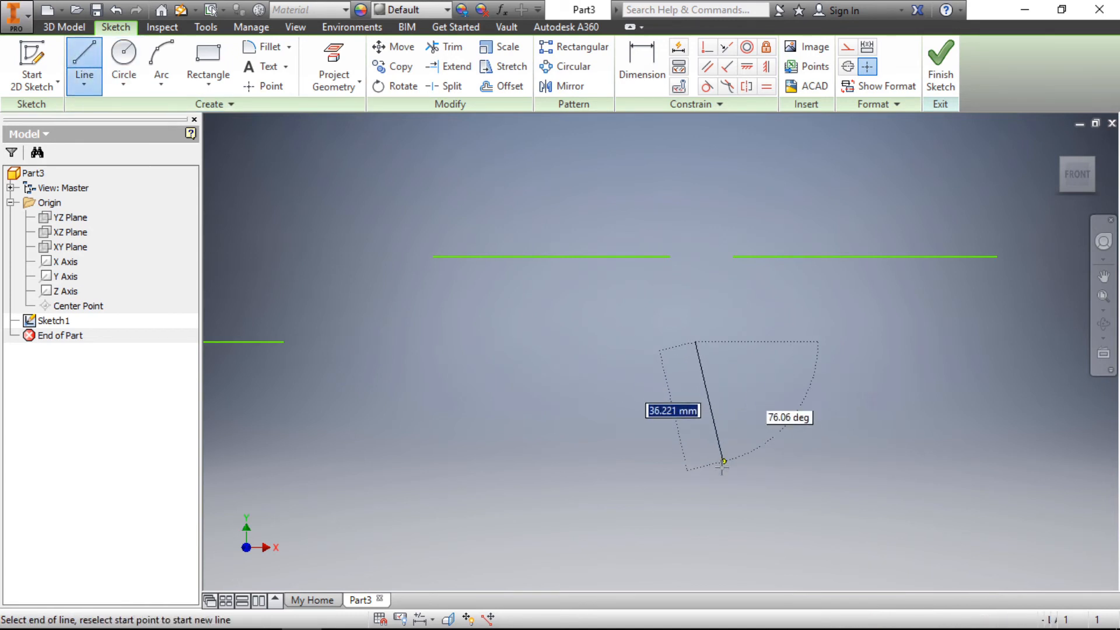
{"action": "left_click", "coordinate": [695, 524]}
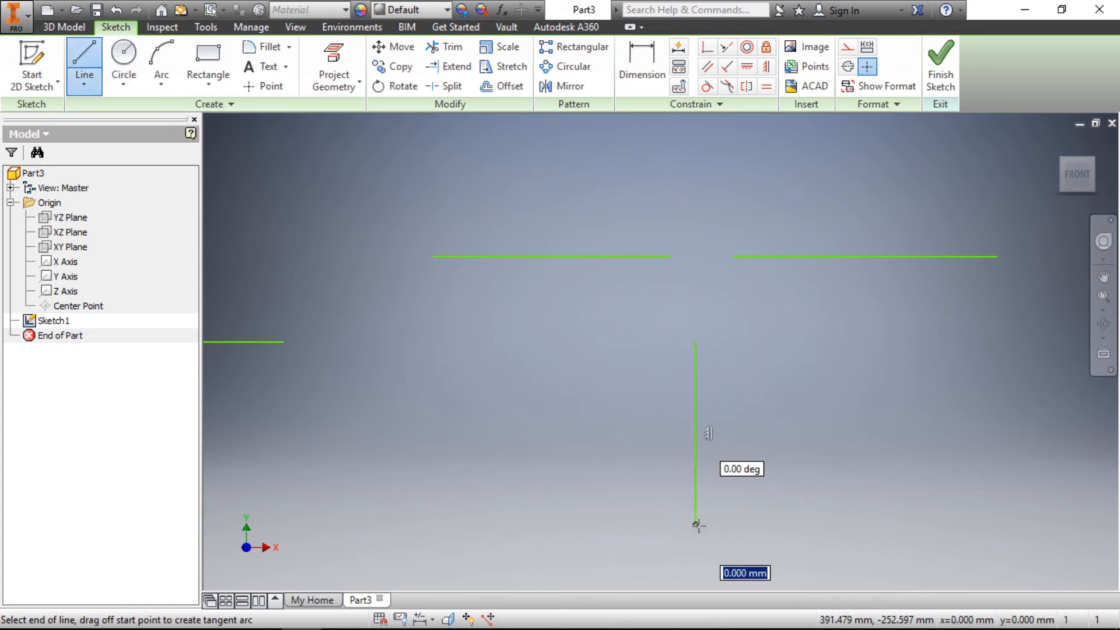
{"action": "key", "text": "Escape"}
Draw a slanted line from the vertical line's lower endpoint, rising to the left
{"action": "left_click", "coordinate": [84, 57]}
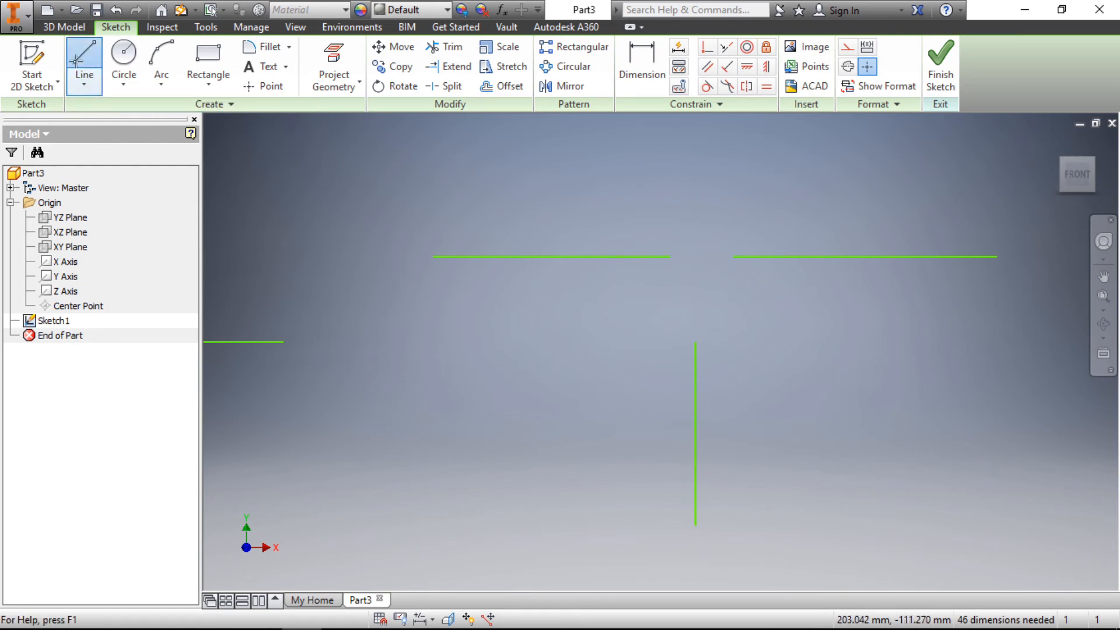
{"action": "left_click", "coordinate": [695, 524]}
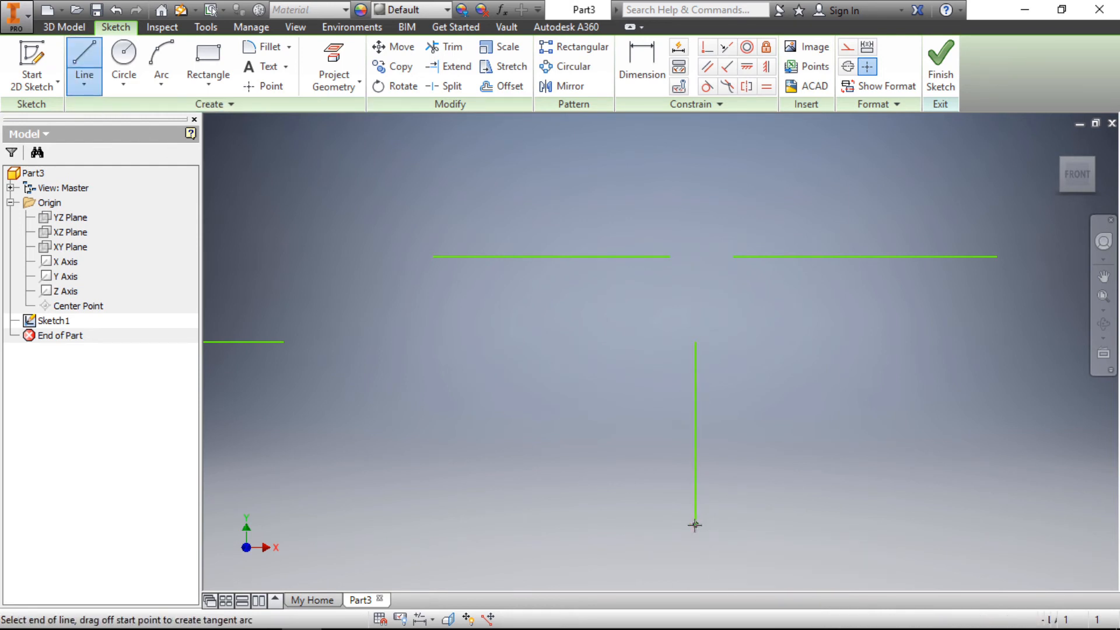
{"action": "left_click", "coordinate": [546, 434]}
{"action": "key", "text": "Escape"}
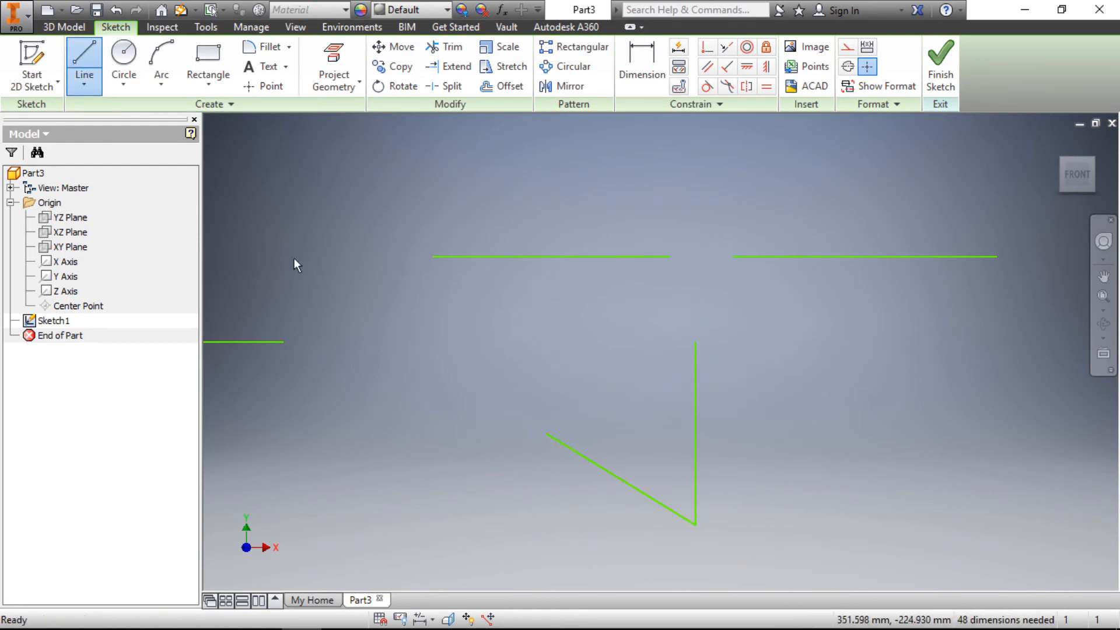
{"action": "left_click", "coordinate": [86, 70]}
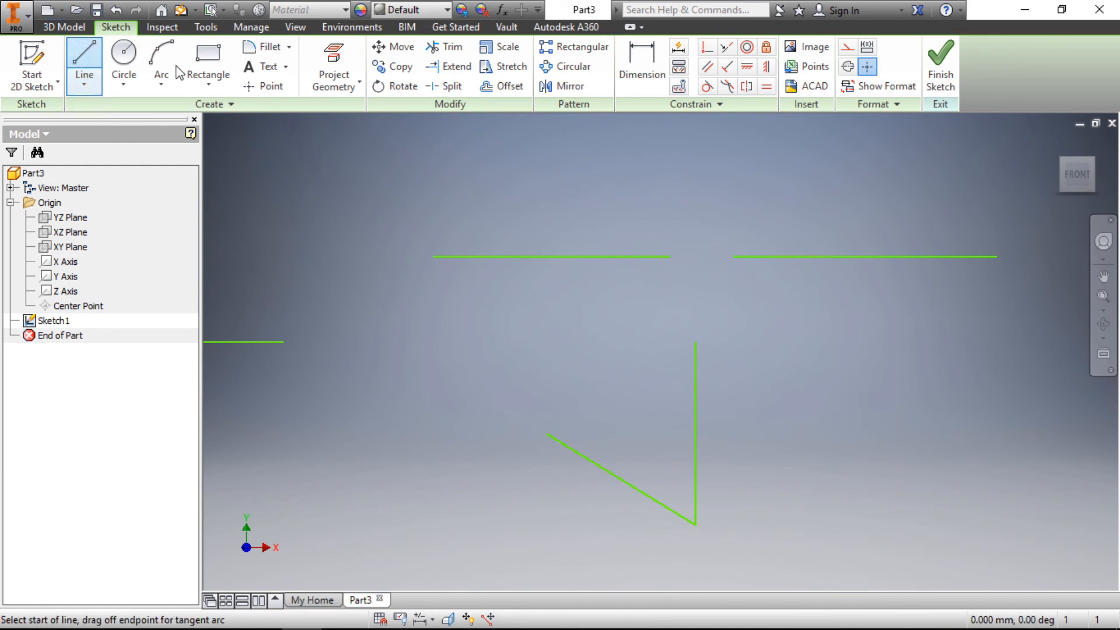
{"action": "left_click", "coordinate": [696, 524]}
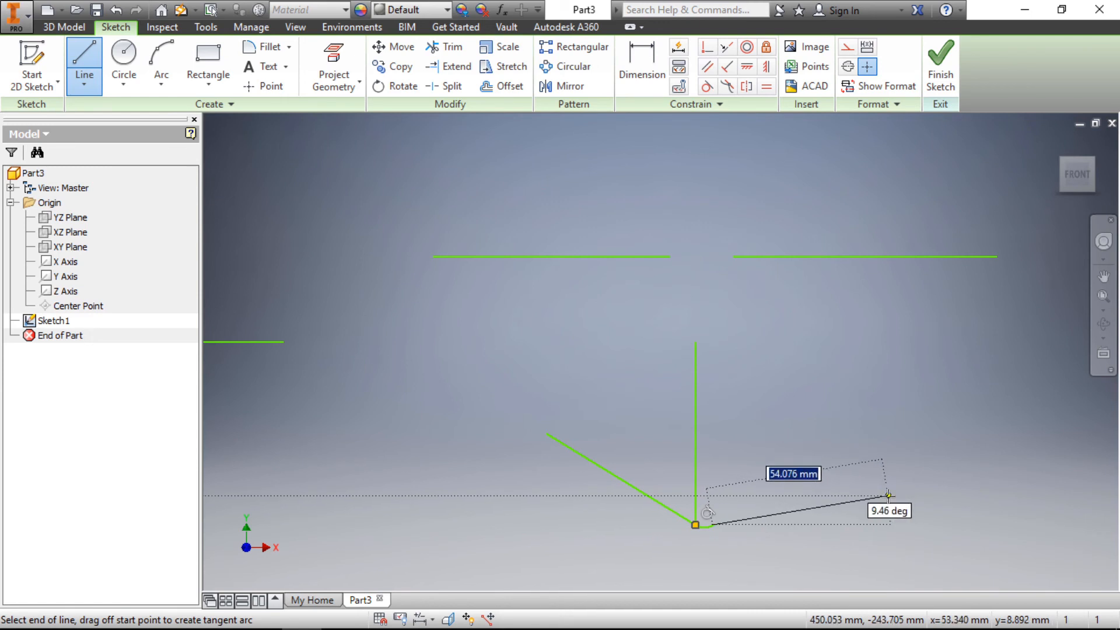
{"action": "left_click", "coordinate": [799, 386]}
{"action": "key", "text": "Escape"}
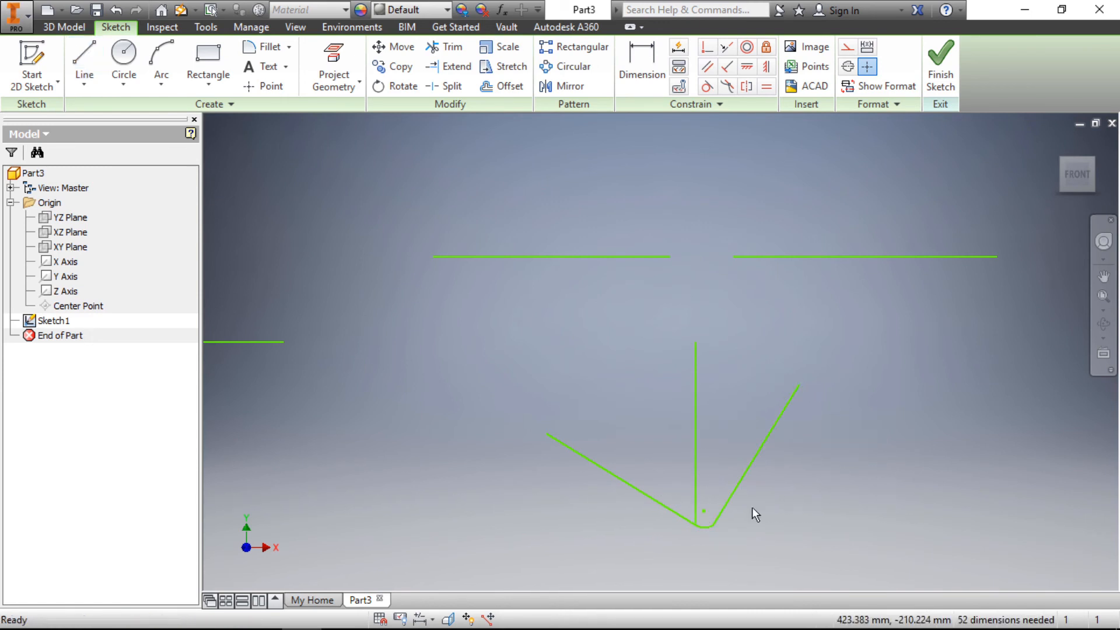
{"action": "scroll", "coordinate": [708, 544], "scroll_direction": "up", "scroll_amount": 3}
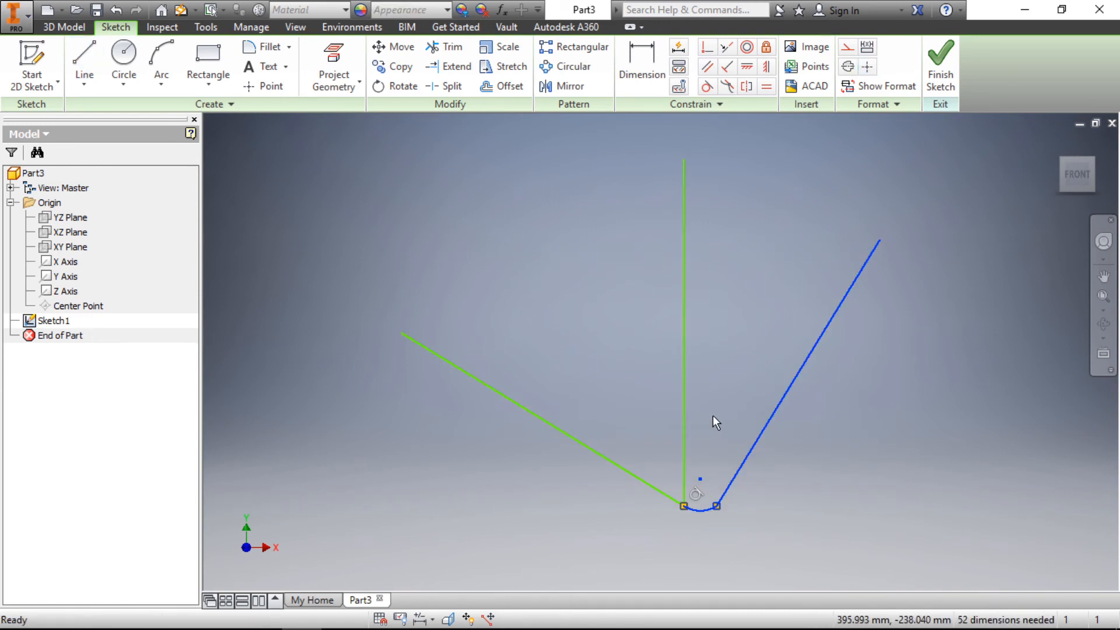
{"action": "key", "text": "Delete"}
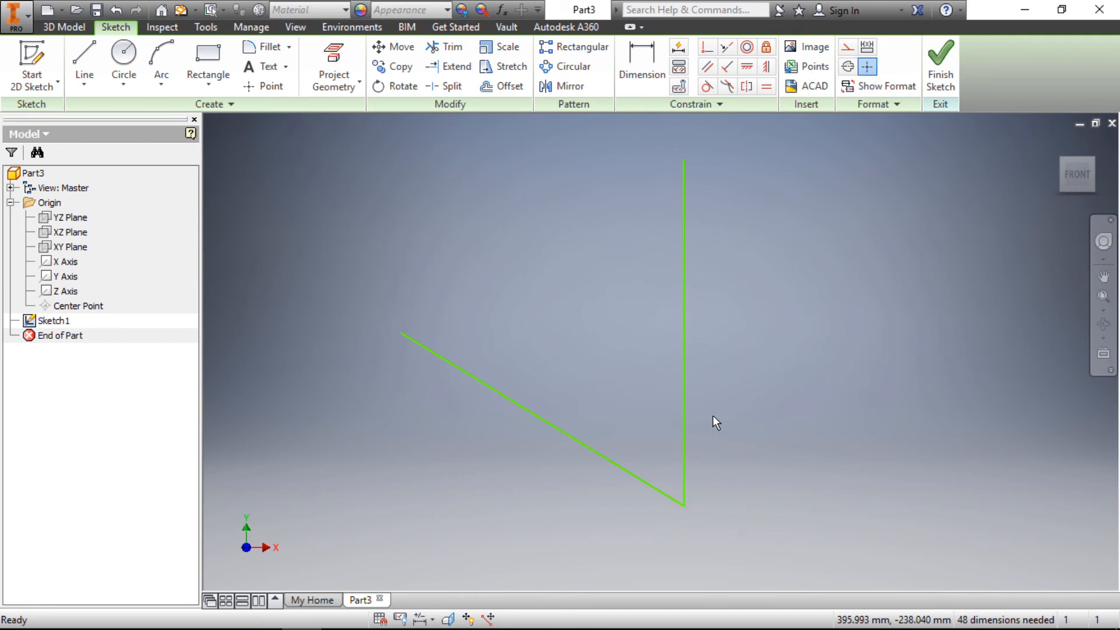
Draw a slanted line from the vertical line's lower endpoint, rising steeply to the right
{"action": "left_click", "coordinate": [84, 58]}
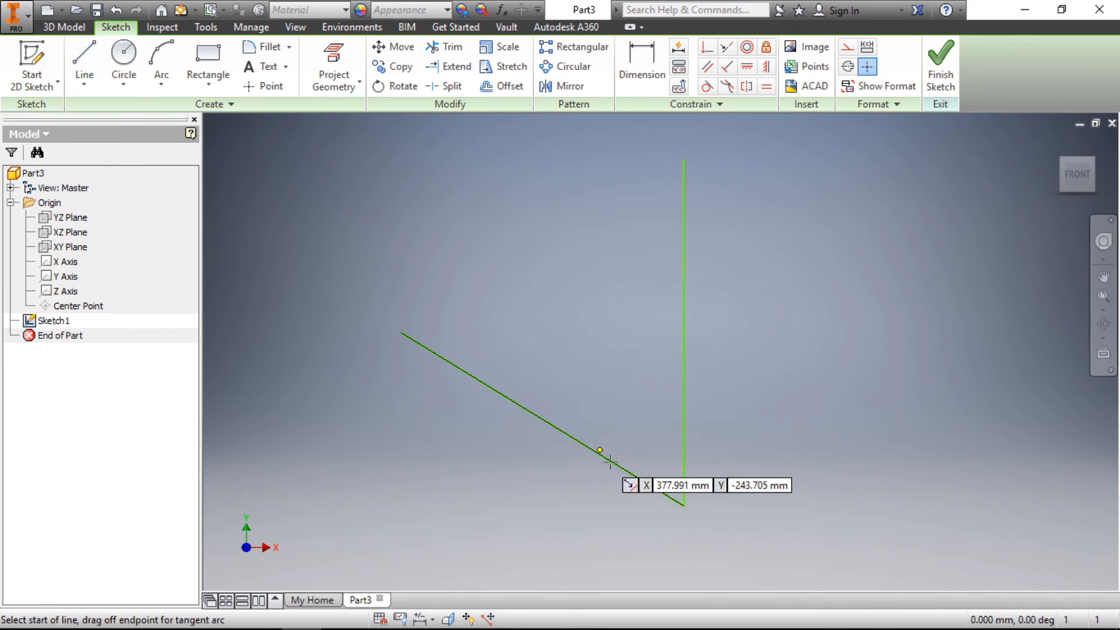
{"action": "left_click", "coordinate": [683, 505]}
{"action": "left_click", "coordinate": [814, 270]}
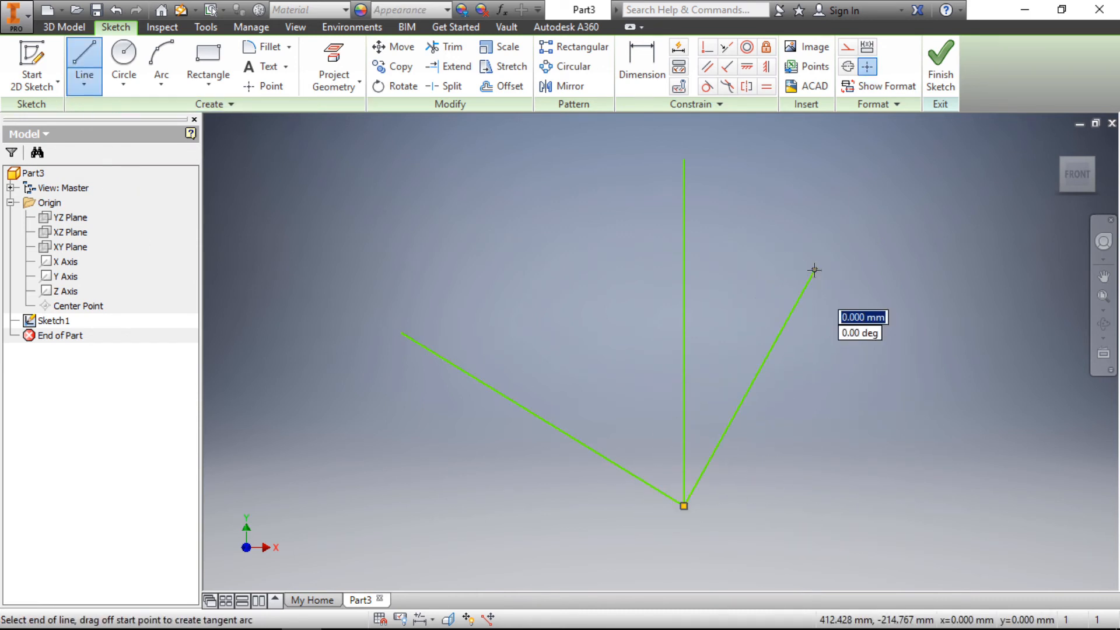
{"action": "key", "text": "Escape"}
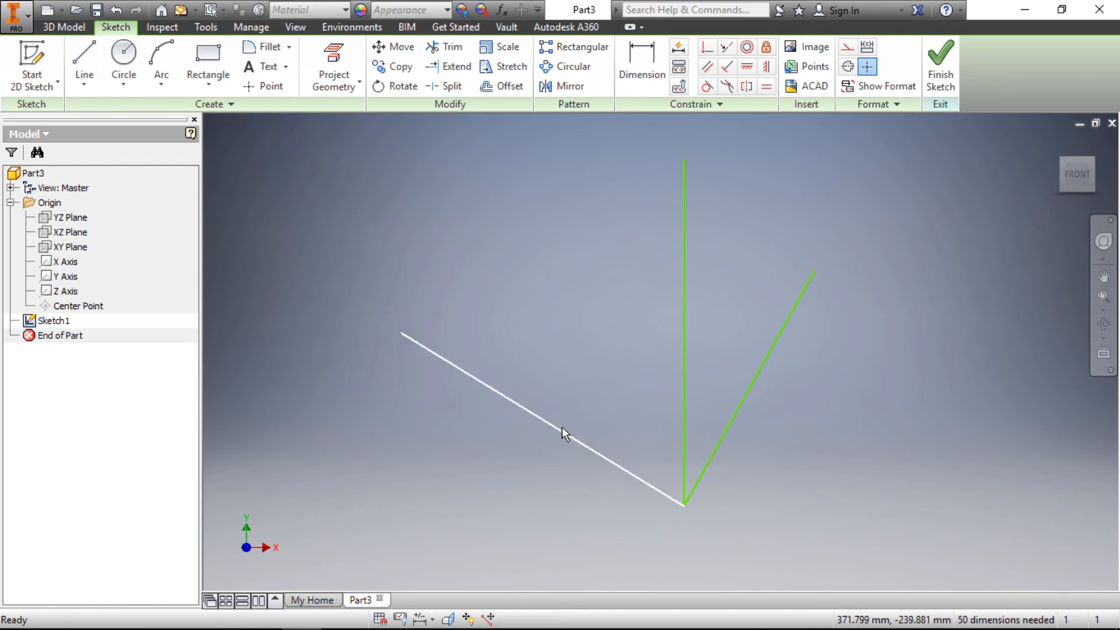
{"action": "left_click", "coordinate": [562, 425]}
{"action": "left_click", "coordinate": [765, 363], "text": "ctrl"}
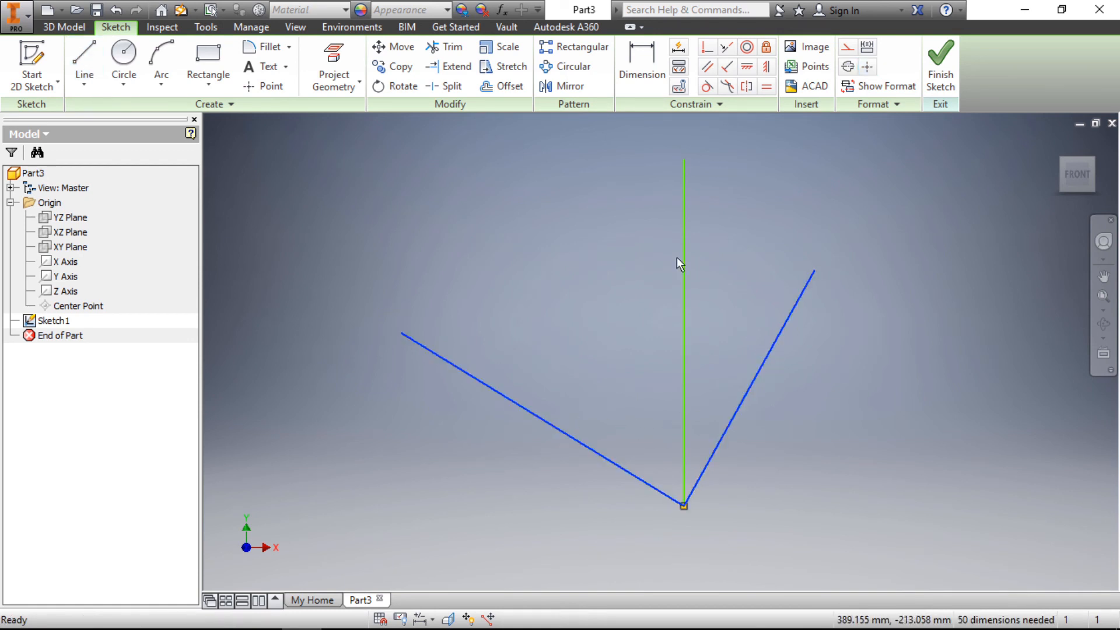
{"action": "left_click", "coordinate": [688, 264]}
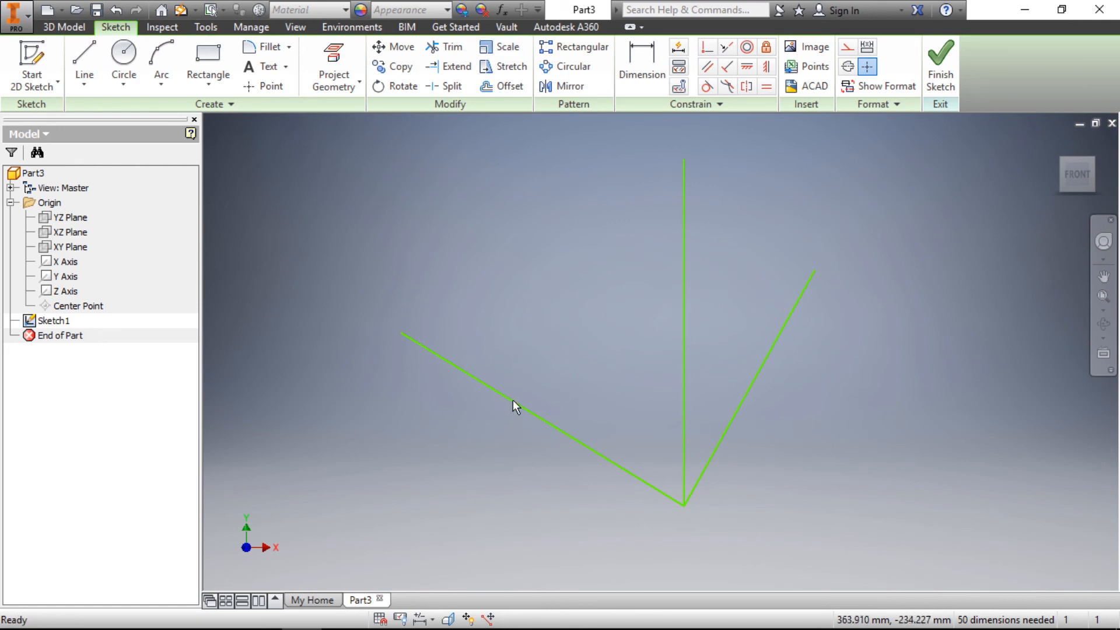
Apply a symmetric constraint to the two slanted lines, using the vertical line between them as the symmetry line
{"action": "left_click", "coordinate": [747, 87]}
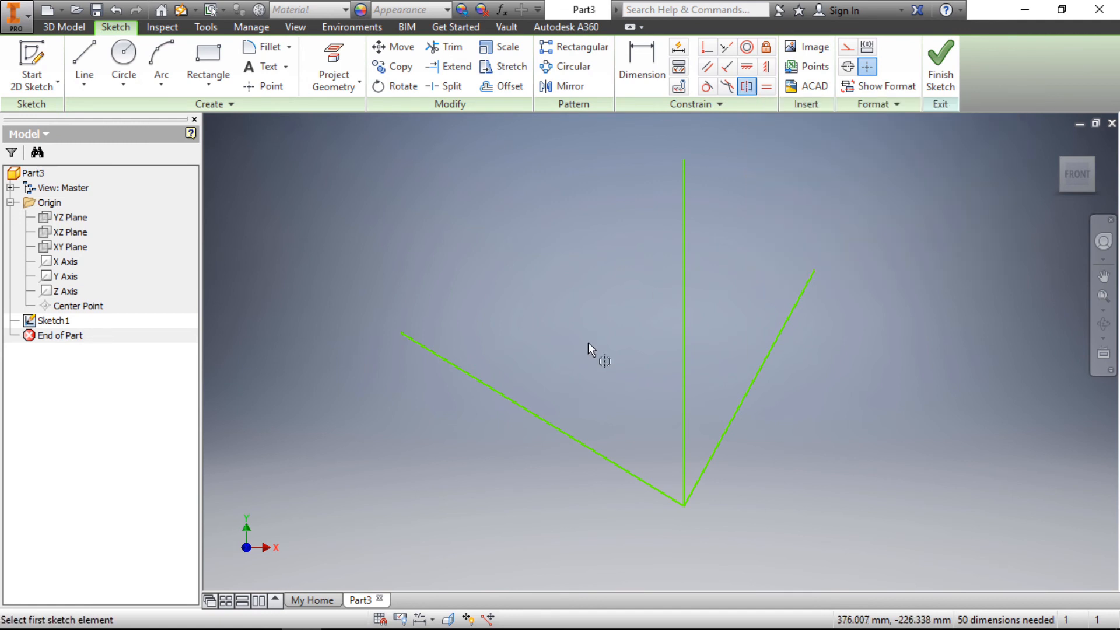
{"action": "left_click", "coordinate": [519, 404]}
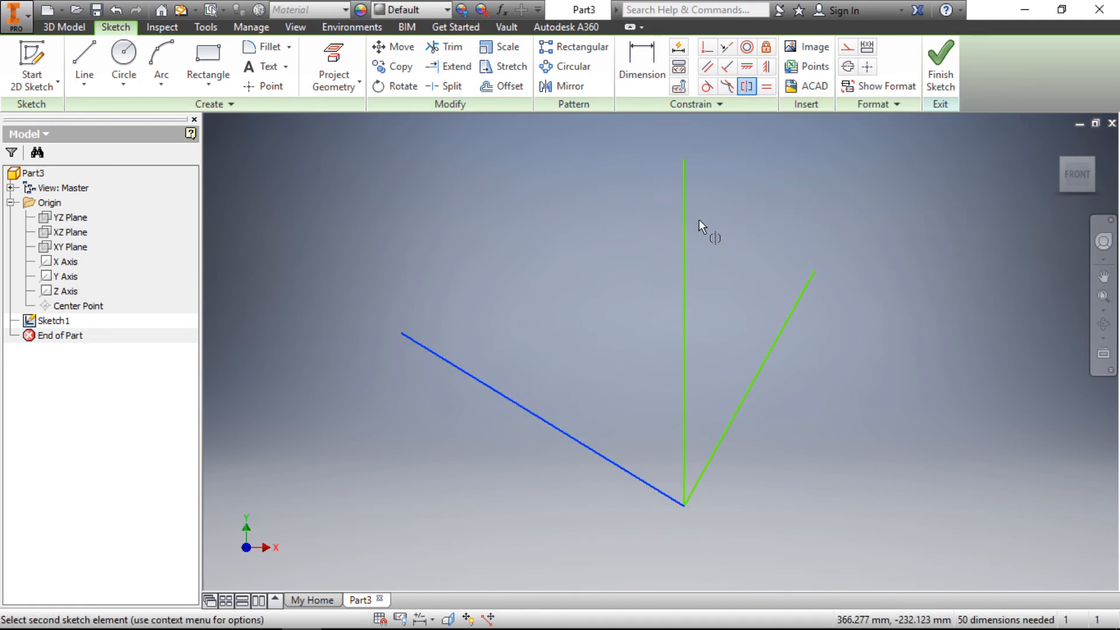
{"action": "left_click", "coordinate": [789, 313]}
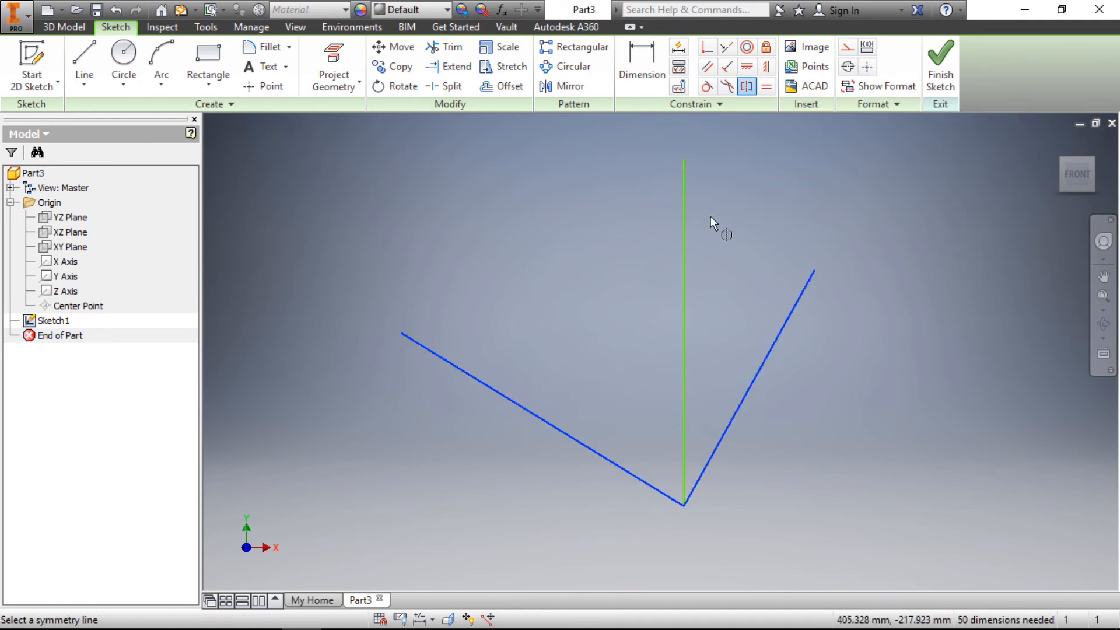
{"action": "left_click", "coordinate": [685, 196]}
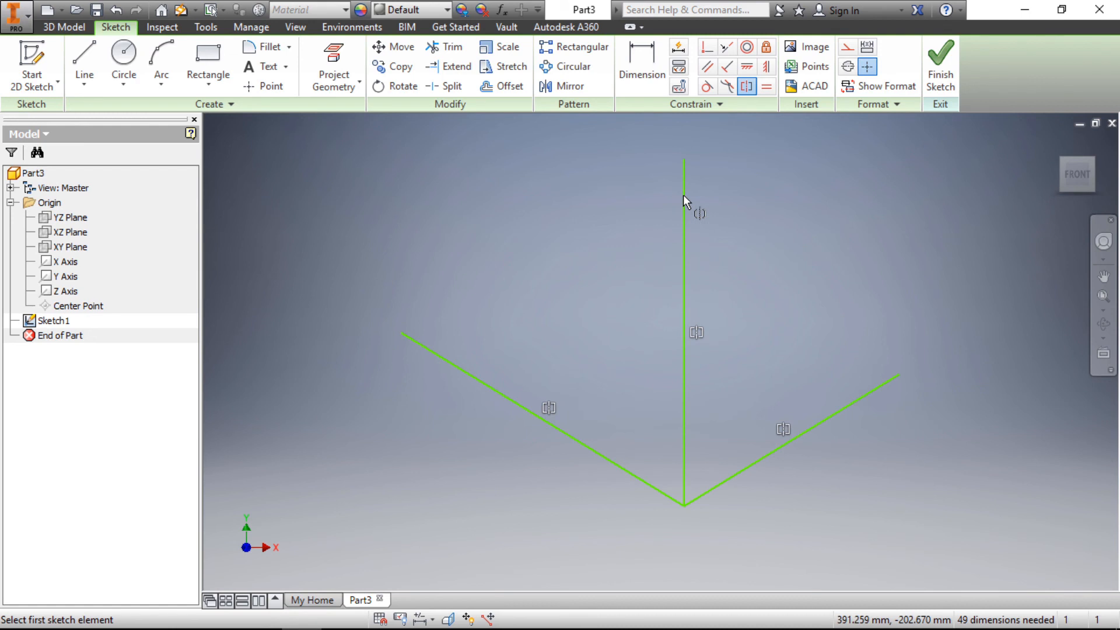
{"action": "key", "text": "Escape"}
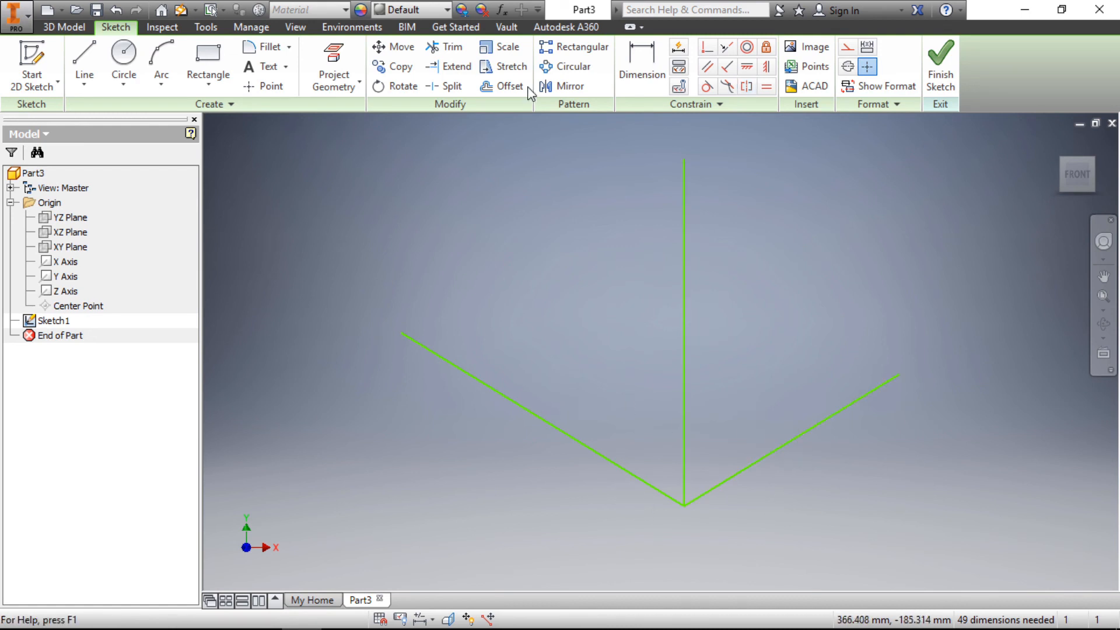
Add an angular dimension between the left slanted line and the vertical line, accepting the proposed value
{"action": "left_click", "coordinate": [631, 59]}
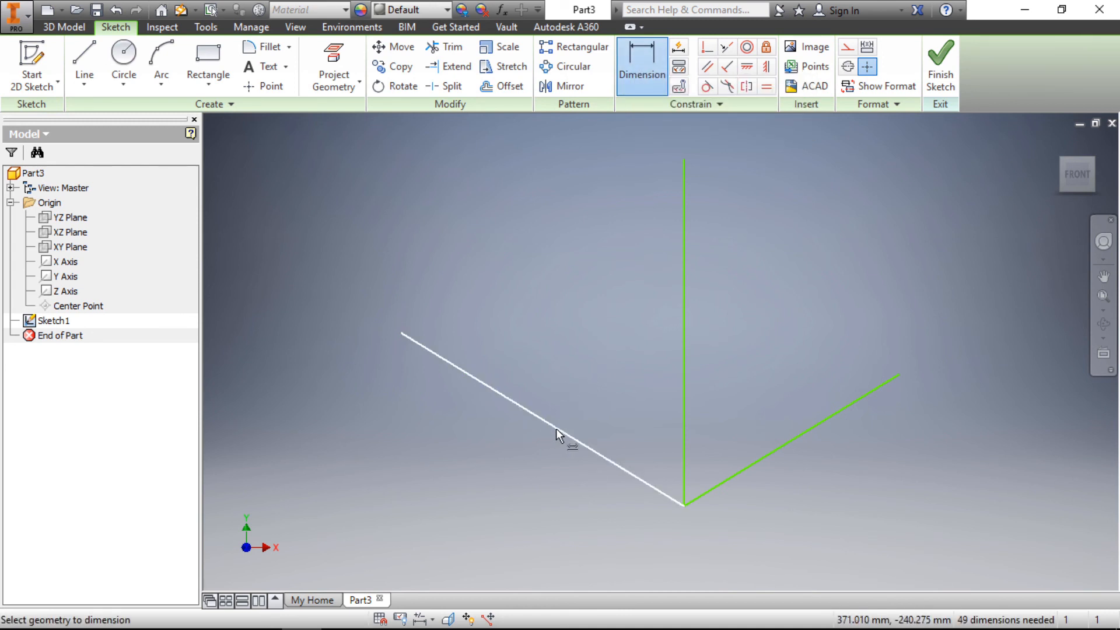
{"action": "left_click", "coordinate": [555, 427]}
{"action": "left_click", "coordinate": [683, 324]}
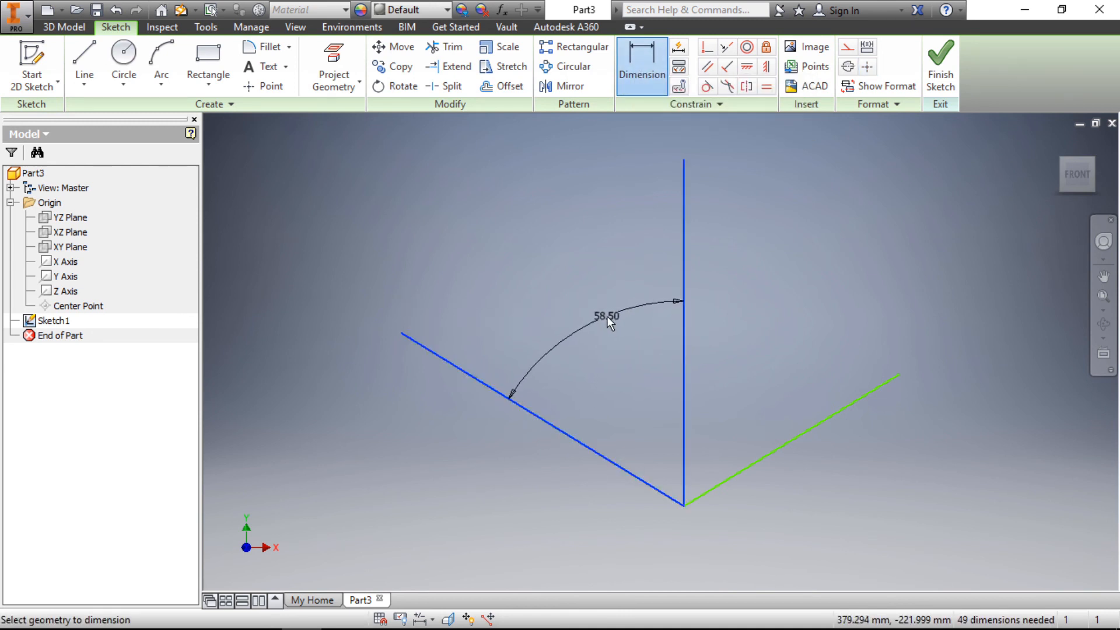
{"action": "left_click", "coordinate": [604, 317]}
{"action": "left_click", "coordinate": [663, 379]}
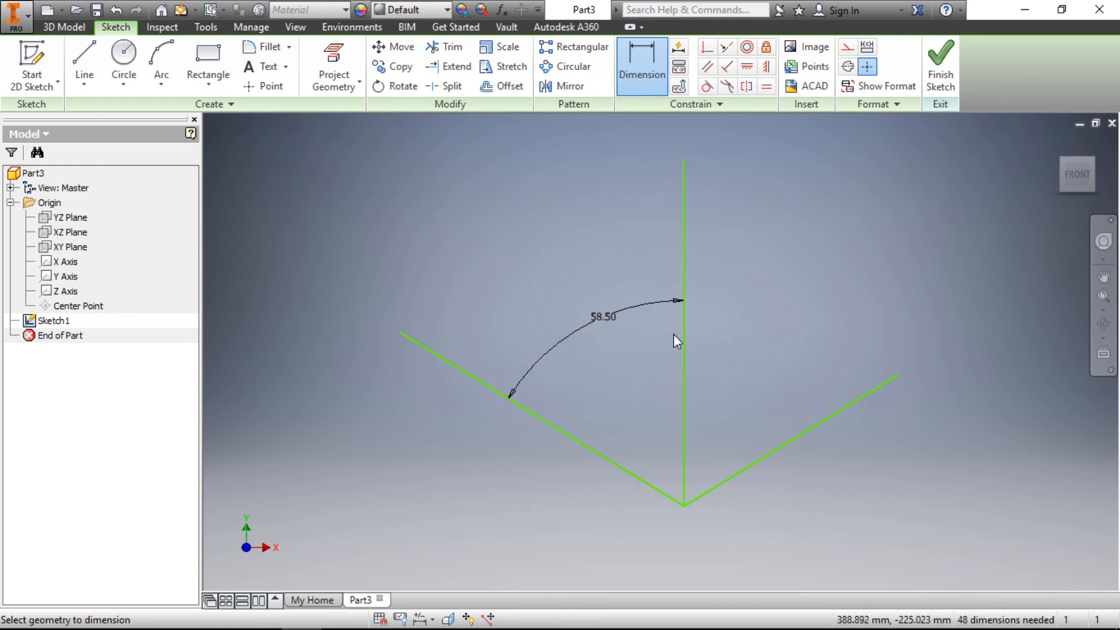
Add a driven angular dimension between the vertical line and the right slanted line
{"action": "left_click", "coordinate": [684, 338]}
{"action": "left_click", "coordinate": [824, 419]}
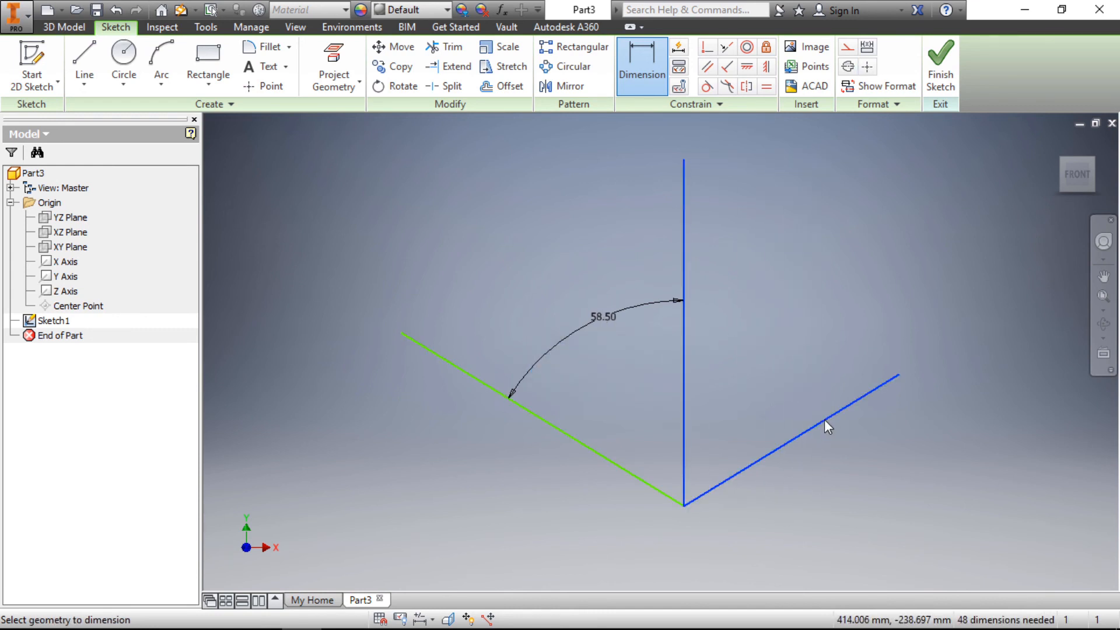
{"action": "left_click", "coordinate": [767, 337]}
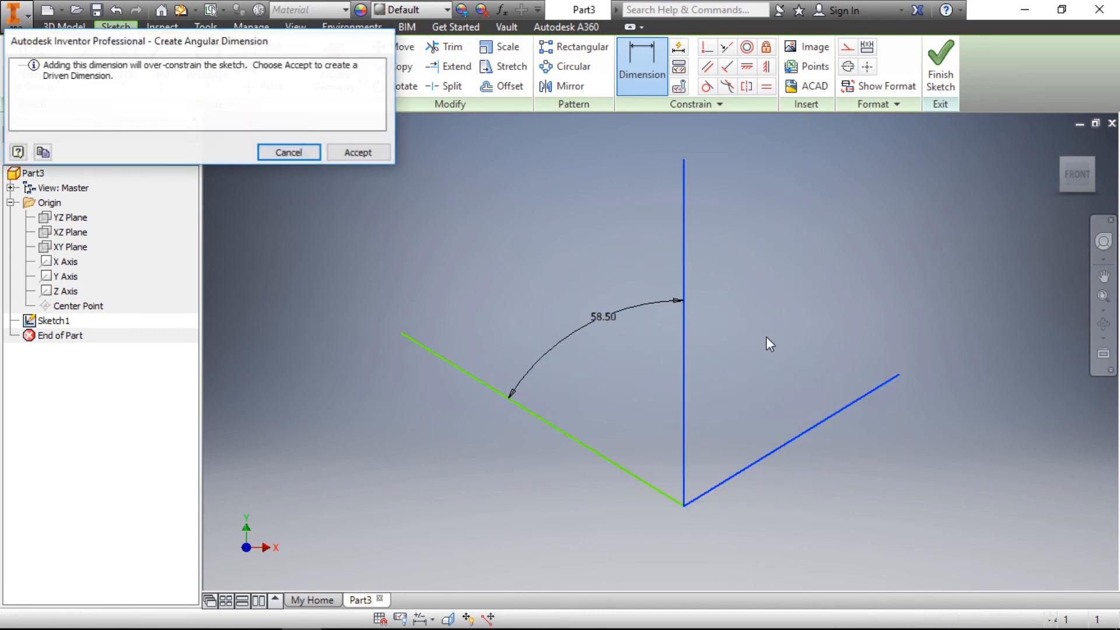
{"action": "left_click", "coordinate": [364, 155]}
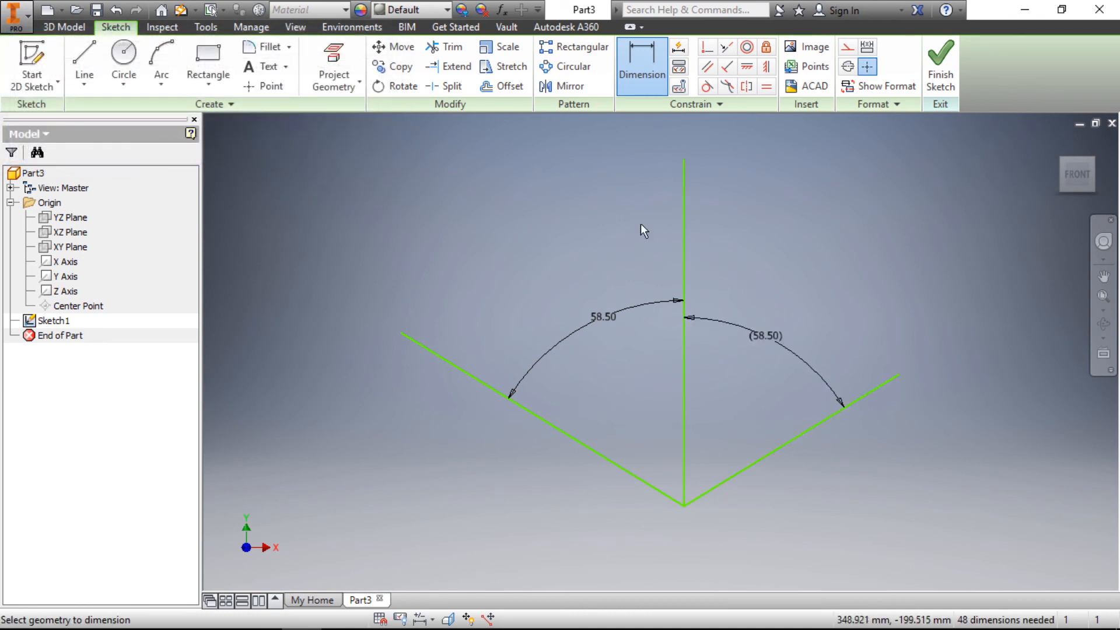
{"action": "scroll", "coordinate": [705, 197], "scroll_direction": "up", "scroll_amount": 7}
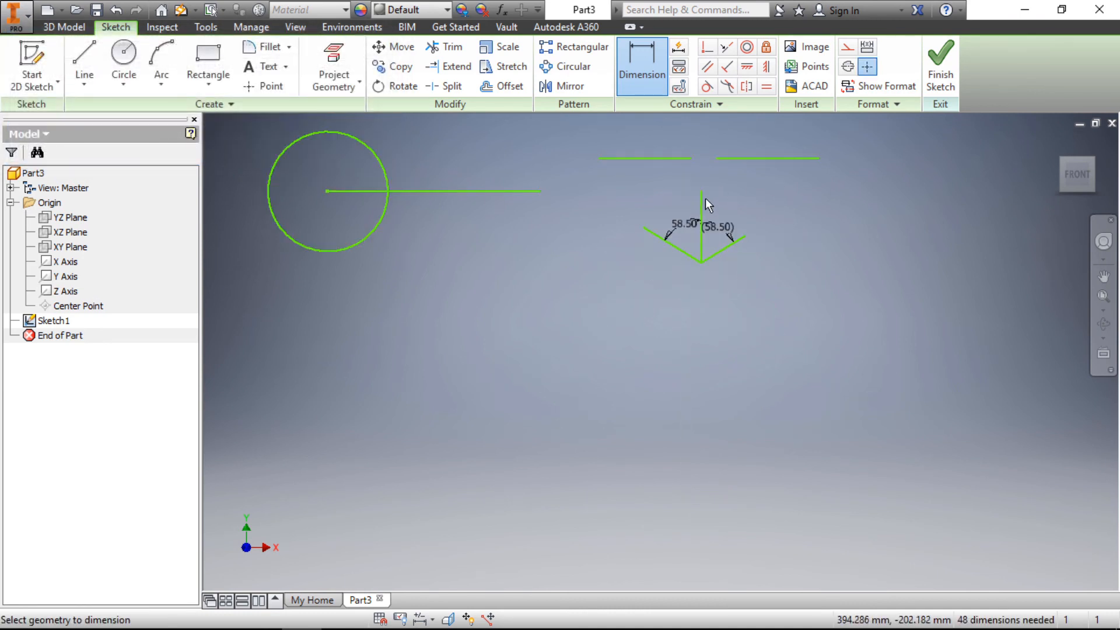
{"action": "scroll", "coordinate": [706, 198], "scroll_direction": "up", "scroll_amount": 4}
{"action": "scroll", "coordinate": [610, 155], "scroll_direction": "down", "scroll_amount": 3}
{"action": "scroll", "coordinate": [608, 177], "scroll_direction": "down", "scroll_amount": 2}
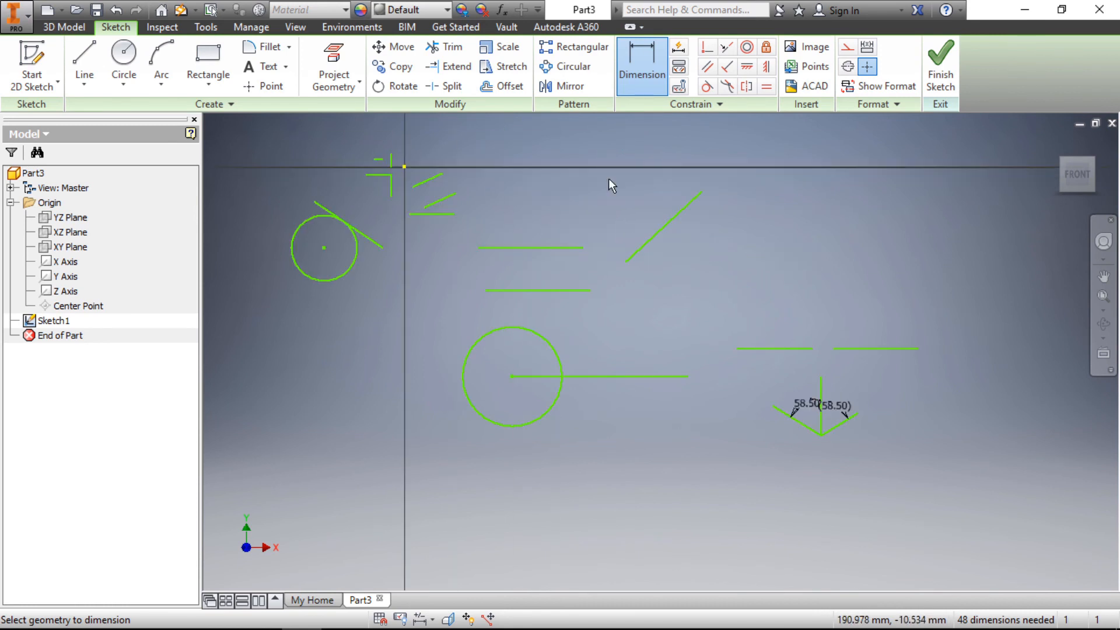